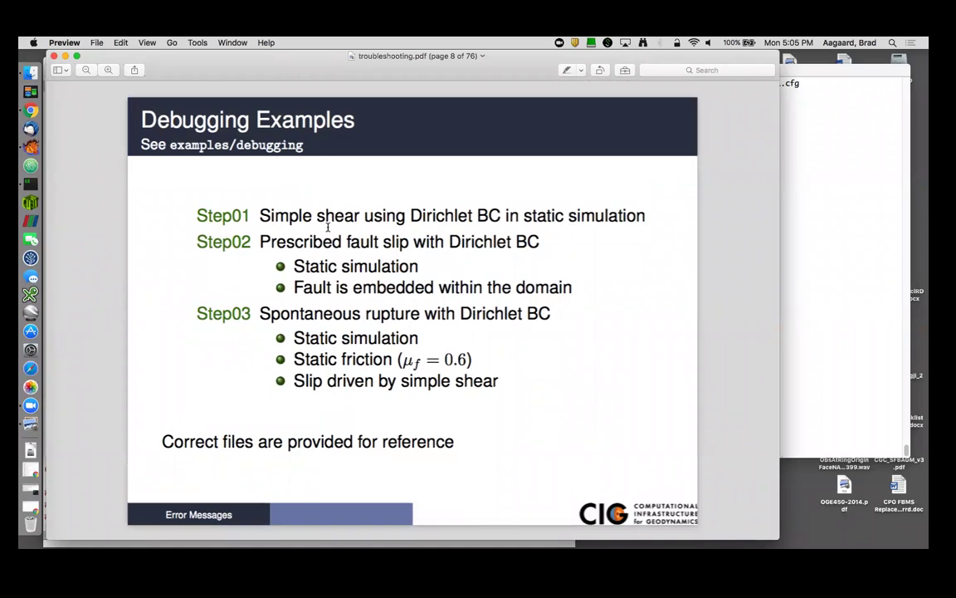
# Step: Page forward through the Step01 error and resolution slides in troubleshooting.pdf
pyautogui.press('Down')
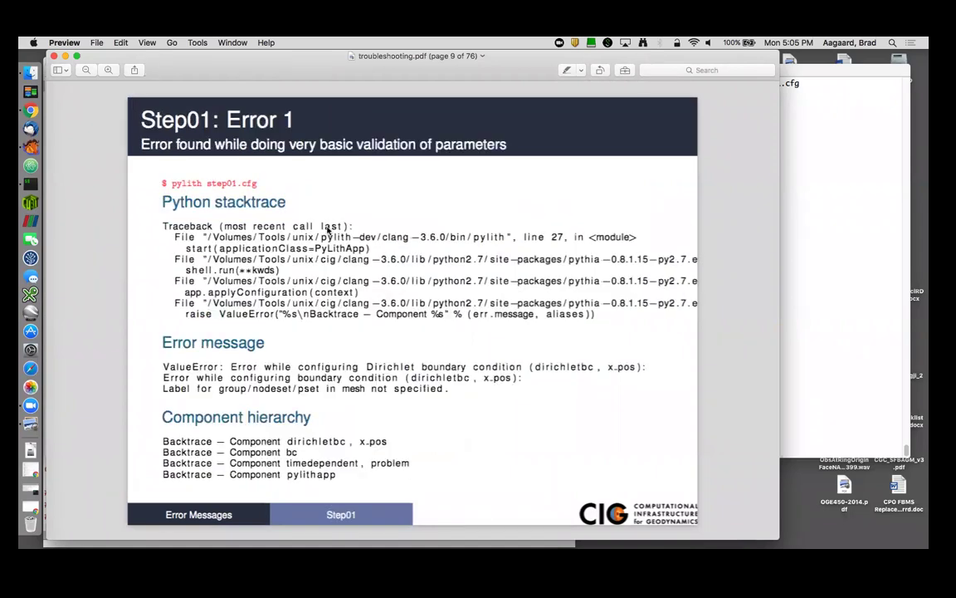
pyautogui.press('Down')
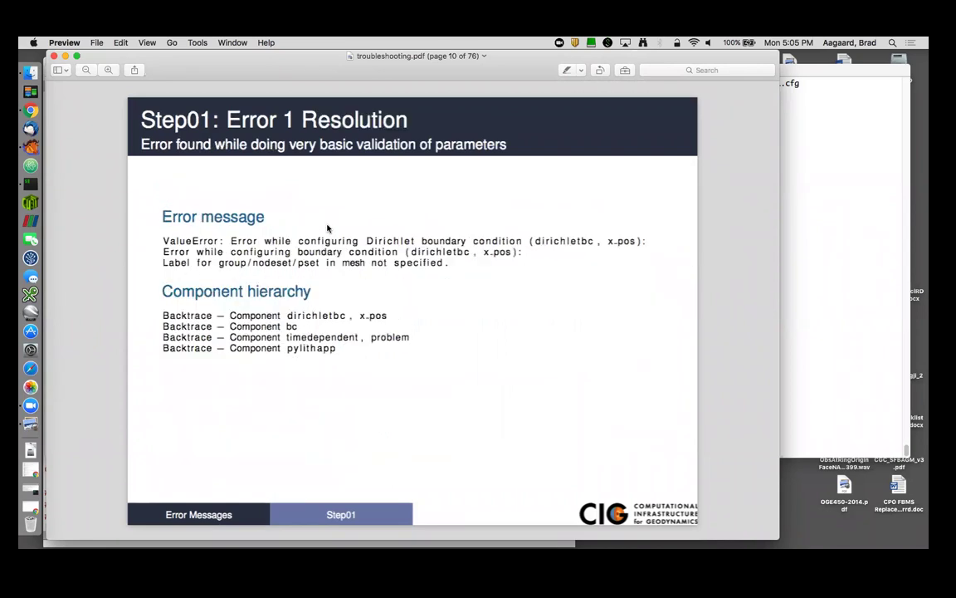
pyautogui.press('Down')
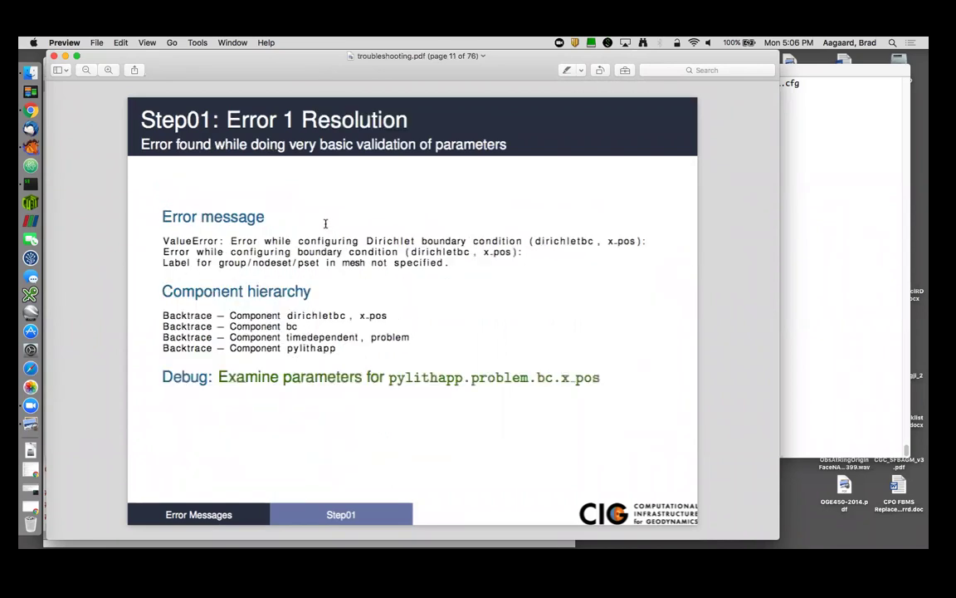
pyautogui.press('Down')
pyautogui.press('Down')
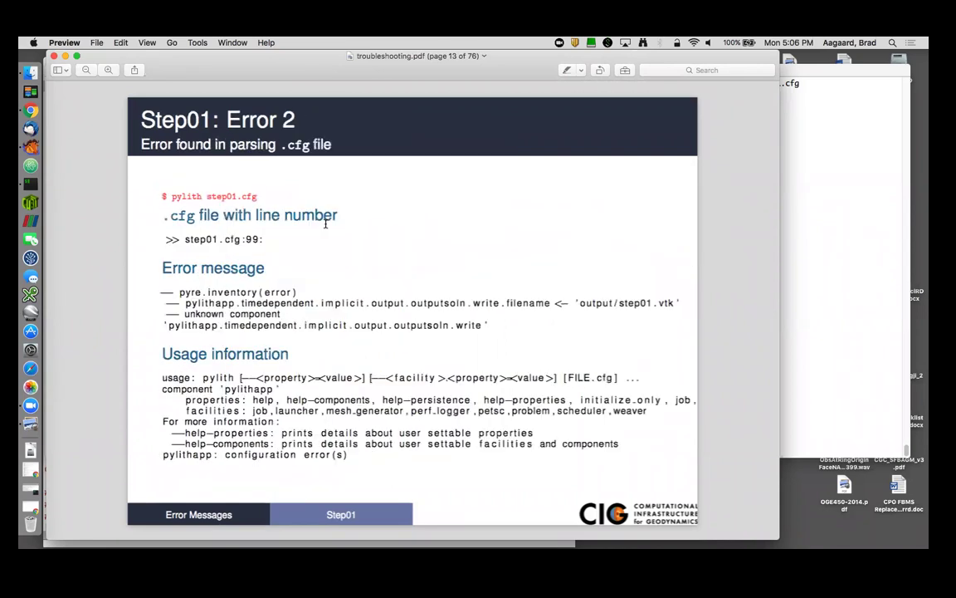
pyautogui.press('Down')
pyautogui.press('Down')
pyautogui.press('Down')
pyautogui.press('Down')
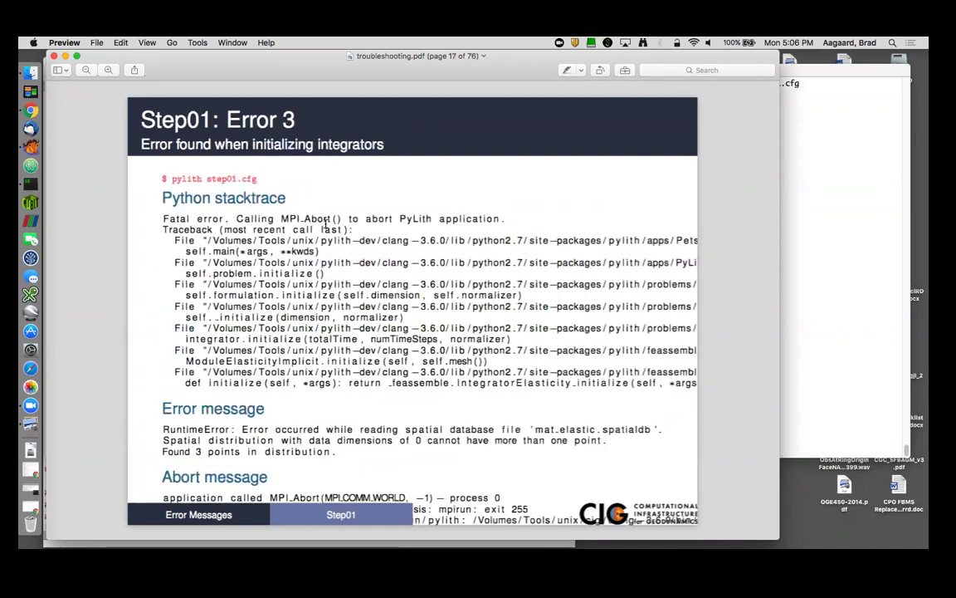
pyautogui.press('Down')
pyautogui.press('Down')
pyautogui.press('Down')
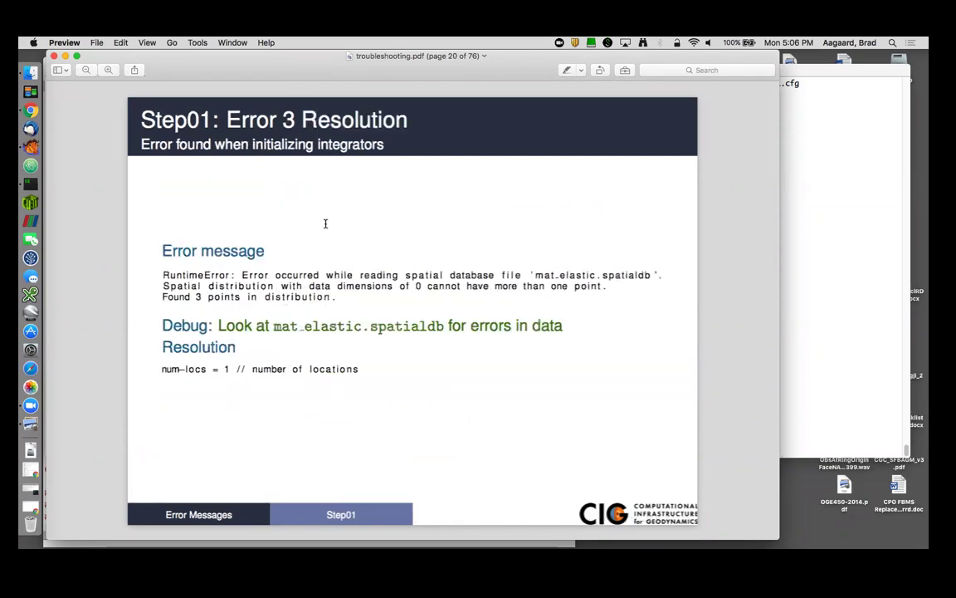
pyautogui.press('Down')
pyautogui.press('Down')
pyautogui.press('Down')
pyautogui.press('Down')
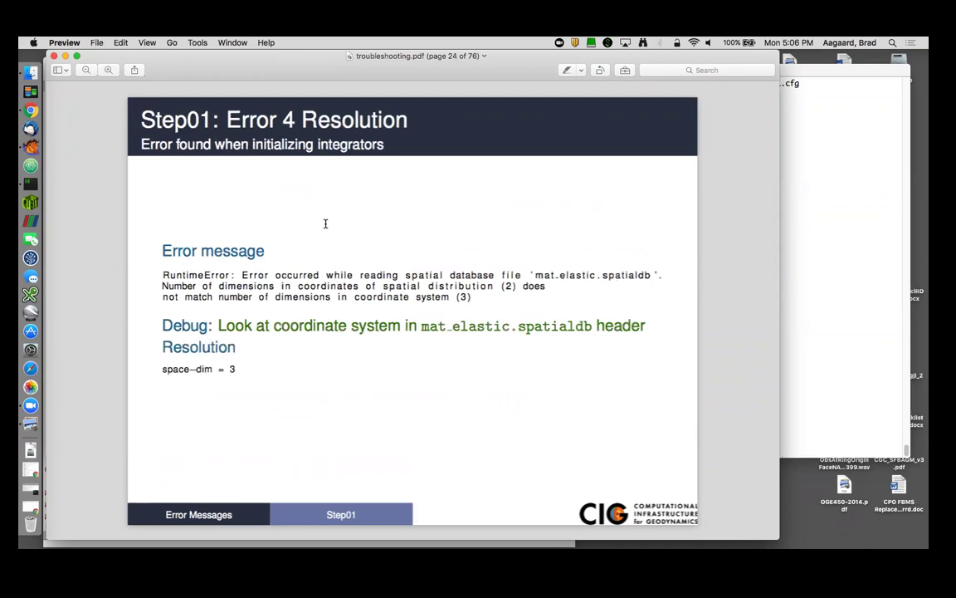
pyautogui.press('Down')
pyautogui.press('Down')
pyautogui.press('Down')
pyautogui.press('Down')
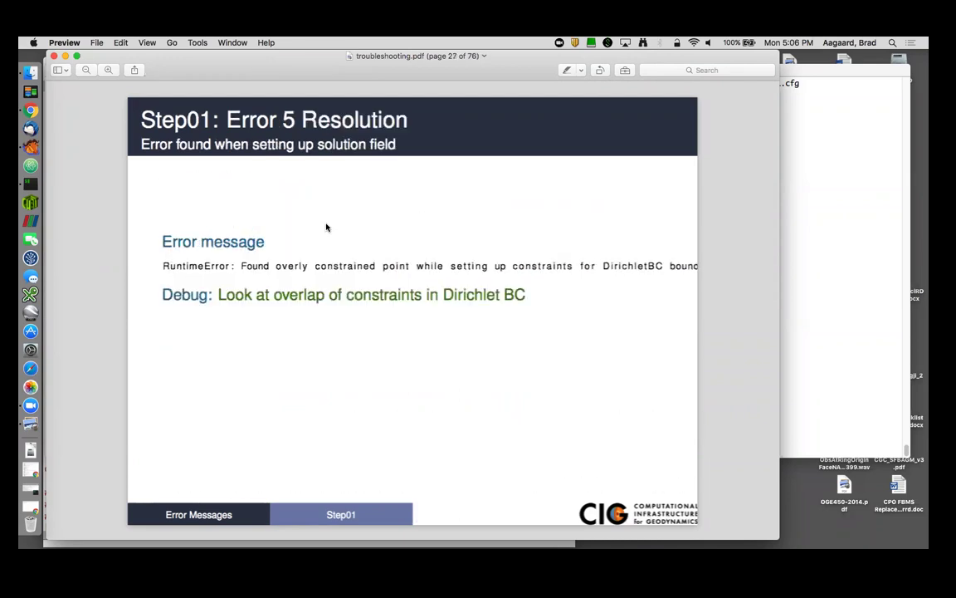
pyautogui.press('Down')
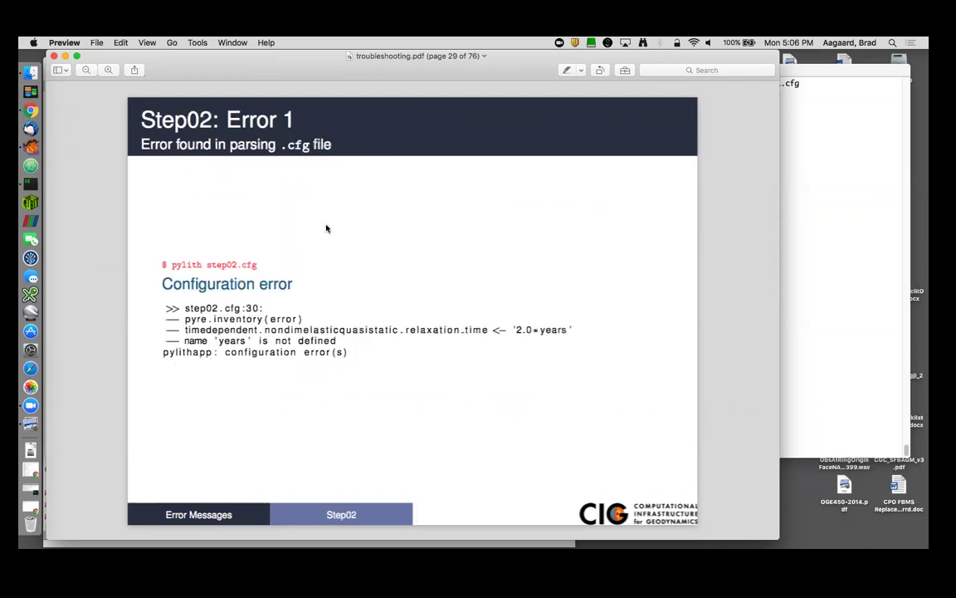
# Step: Go back to the Debugging Examples overview, then forward to the page 29 'Step02: Error 1' slide
pyautogui.press('Up')
pyautogui.press('Up')
pyautogui.press('Up')
pyautogui.press('Up')
pyautogui.press('Up')
pyautogui.press('Up')
pyautogui.press('Up')
pyautogui.press('Up')
pyautogui.press('Up')
pyautogui.press('Up')
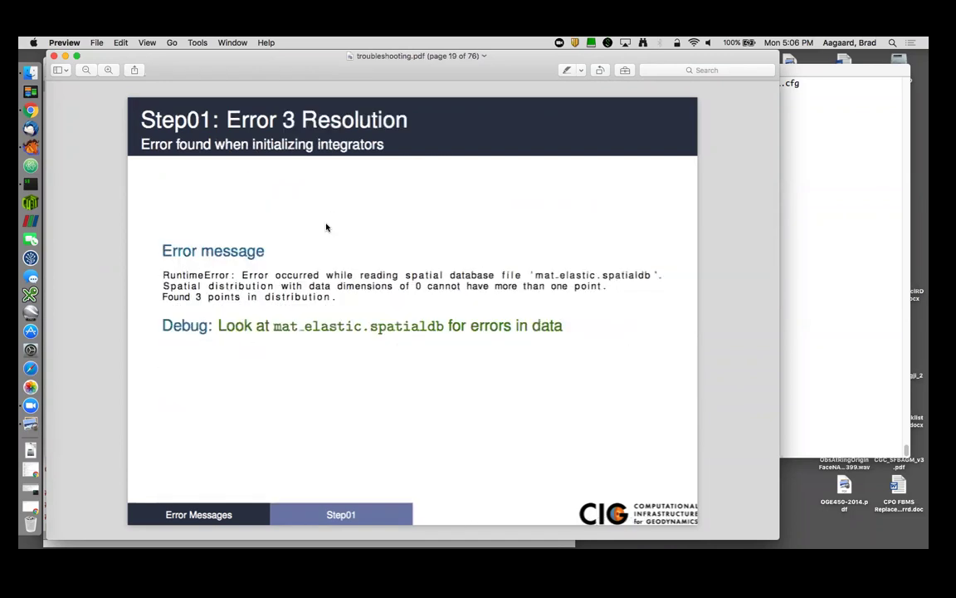
pyautogui.press('Up')
pyautogui.press('Up')
pyautogui.press('Up')
pyautogui.press('Up')
pyautogui.press('Up')
pyautogui.press('Up')
pyautogui.press('Up')
pyautogui.press('Up')
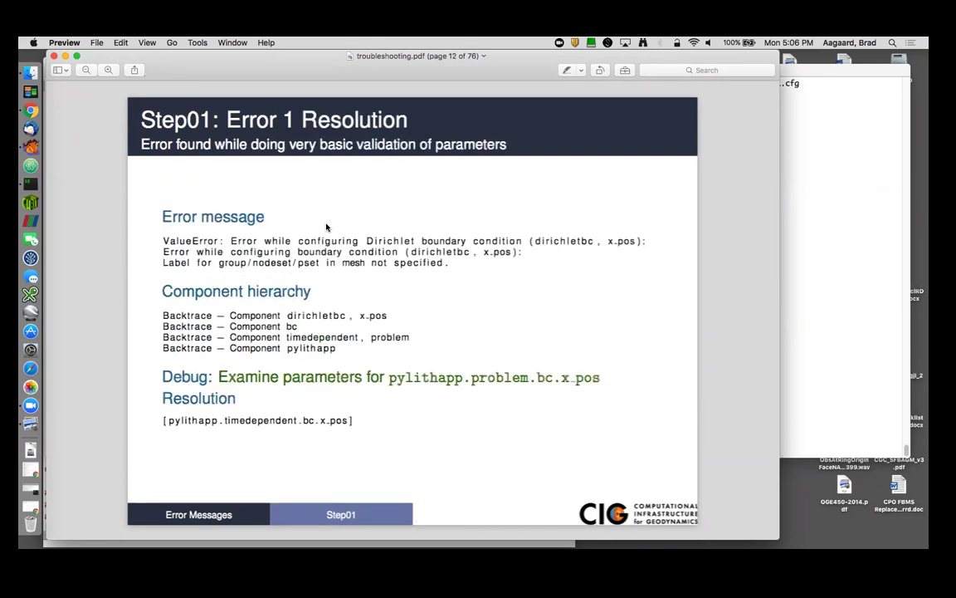
pyautogui.press('Up')
pyautogui.press('Up')
pyautogui.press('Up')
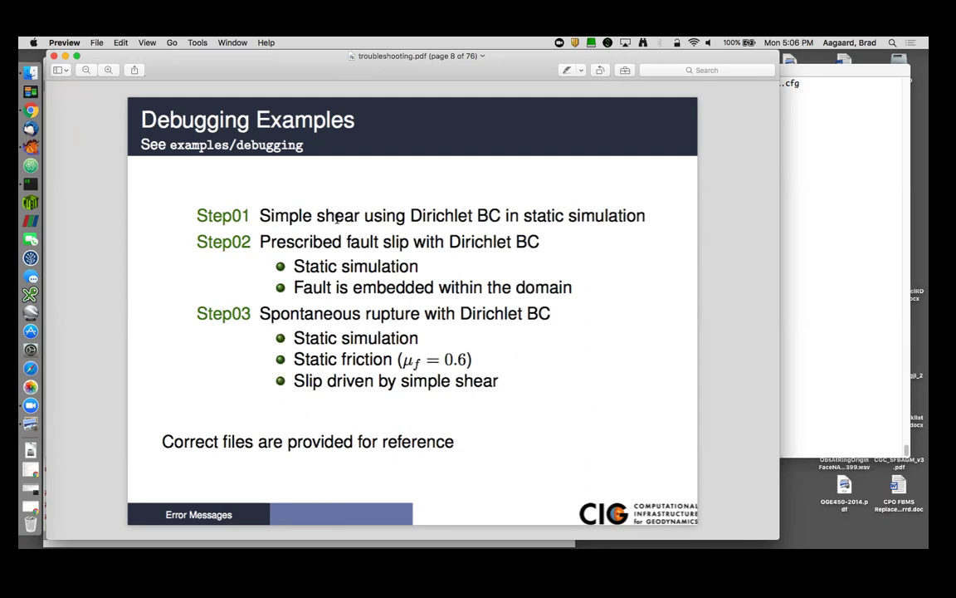
pyautogui.press('Down')
pyautogui.press('Down')
pyautogui.press('Down')
pyautogui.press('Down')
pyautogui.press('Down')
pyautogui.press('Down')
pyautogui.press('Down')
pyautogui.press('Down')
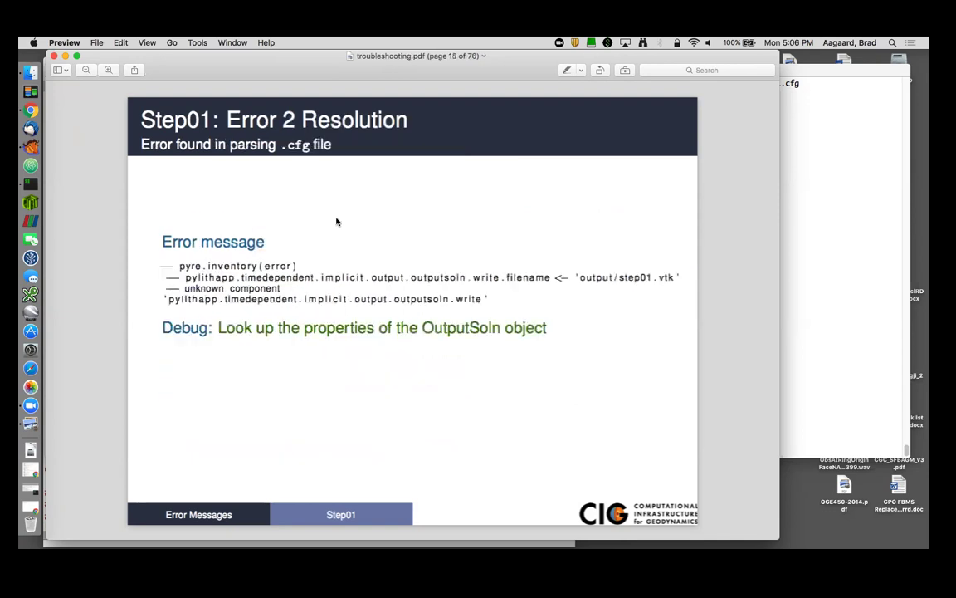
pyautogui.press('Down')
pyautogui.press('Down')
pyautogui.press('Down')
pyautogui.press('Down')
pyautogui.press('Down')
pyautogui.press('Down')
pyautogui.press('Down')
pyautogui.press('Down')
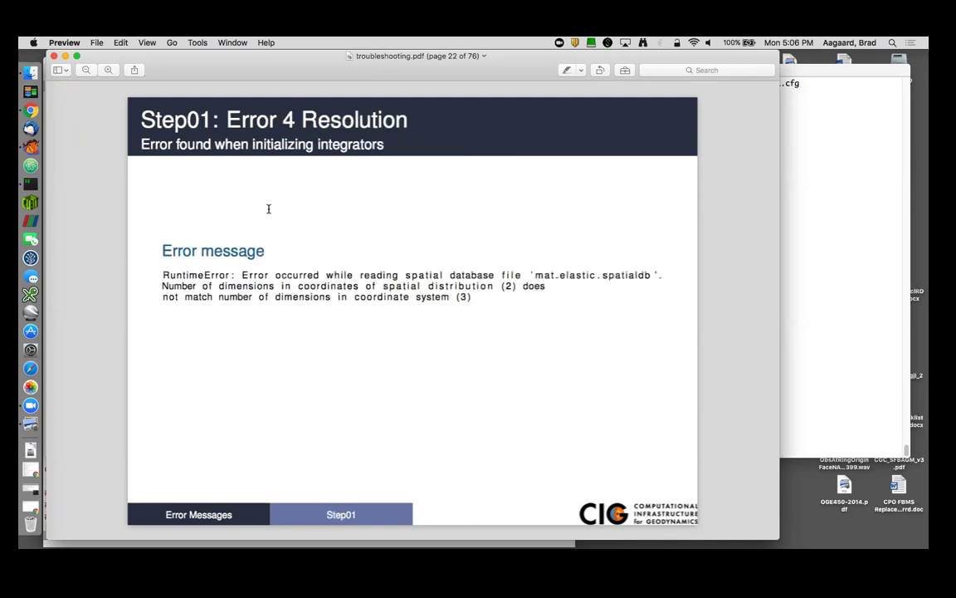
pyautogui.press('Down')
pyautogui.press('Down')
pyautogui.press('Down')
pyautogui.press('Down')
pyautogui.press('Down')
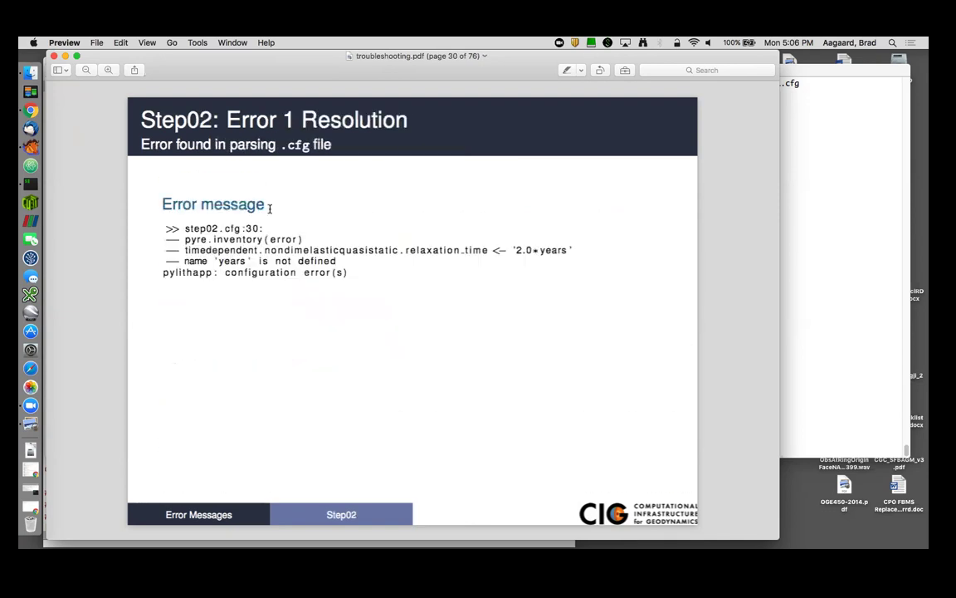
# Step: Minimize the slides and run `pylith step02.cfg` in the terminal
pyautogui.click(64, 56)
pyautogui.click(538, 181)
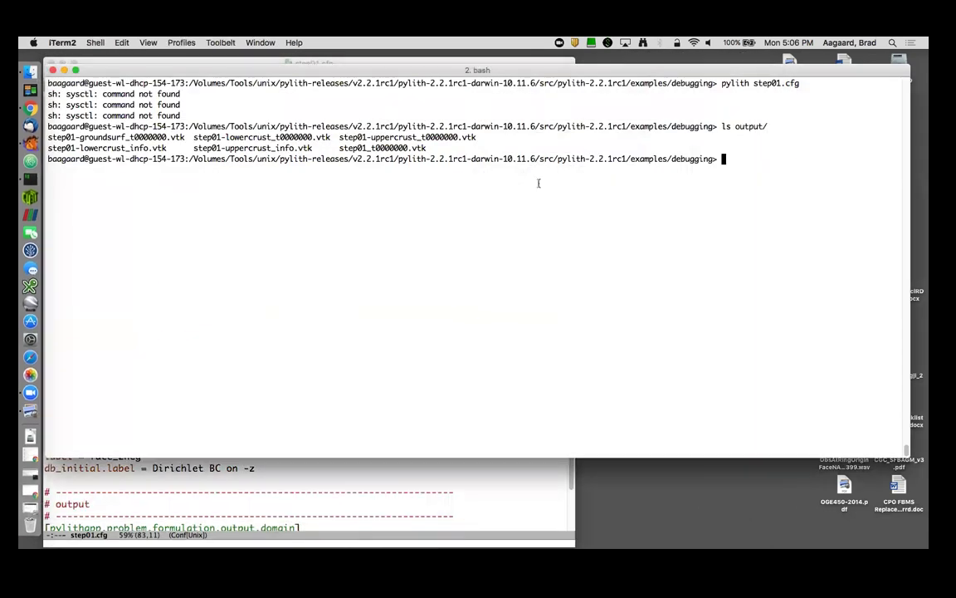
pyautogui.write('y')
pyautogui.press('BackSpace')
pyautogui.write('pylith step02')
pyautogui.press('Tab')
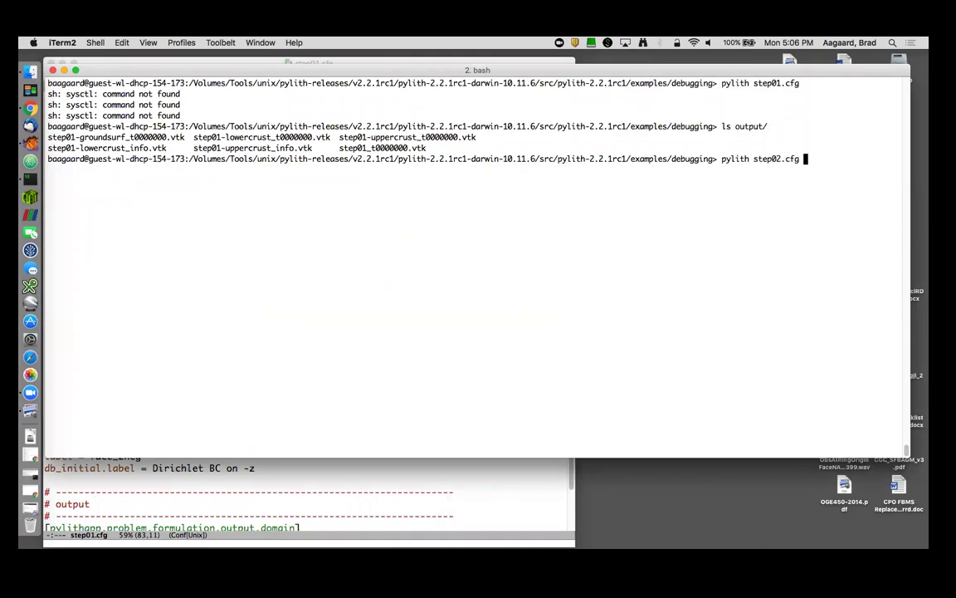
pyautogui.press('Return')
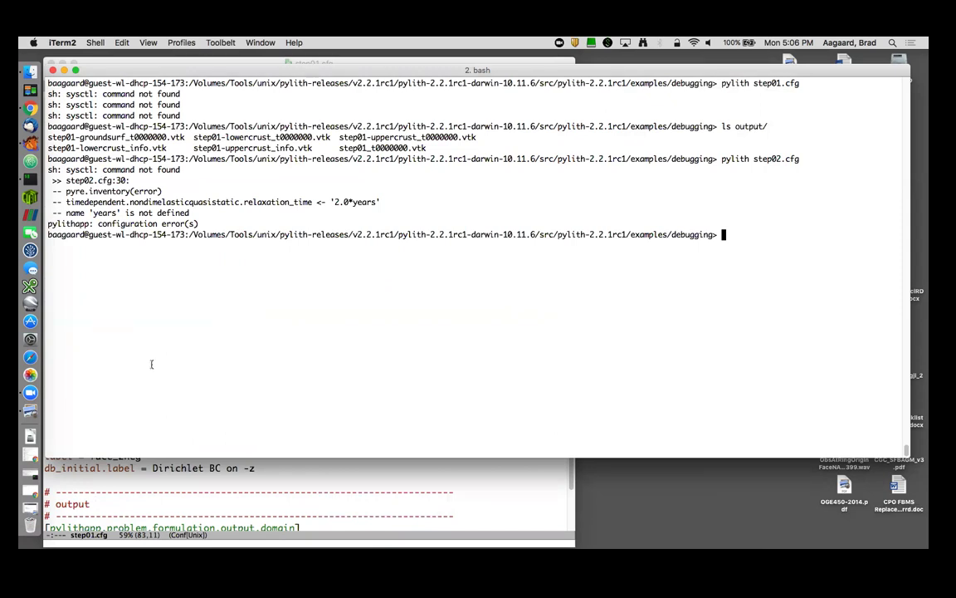
# Step: Open step02.cfg in Aquamacs
pyautogui.click(168, 467)
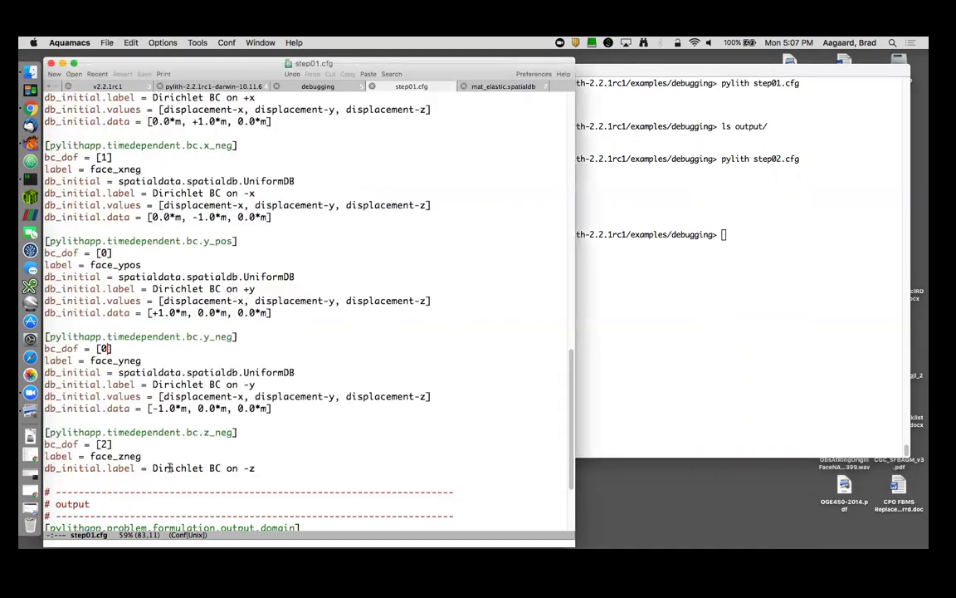
pyautogui.hotkey('ctrl', 'x')
pyautogui.hotkey('ctrl', 'f')
pyautogui.write('step02.cfg')
pyautogui.press('Return')
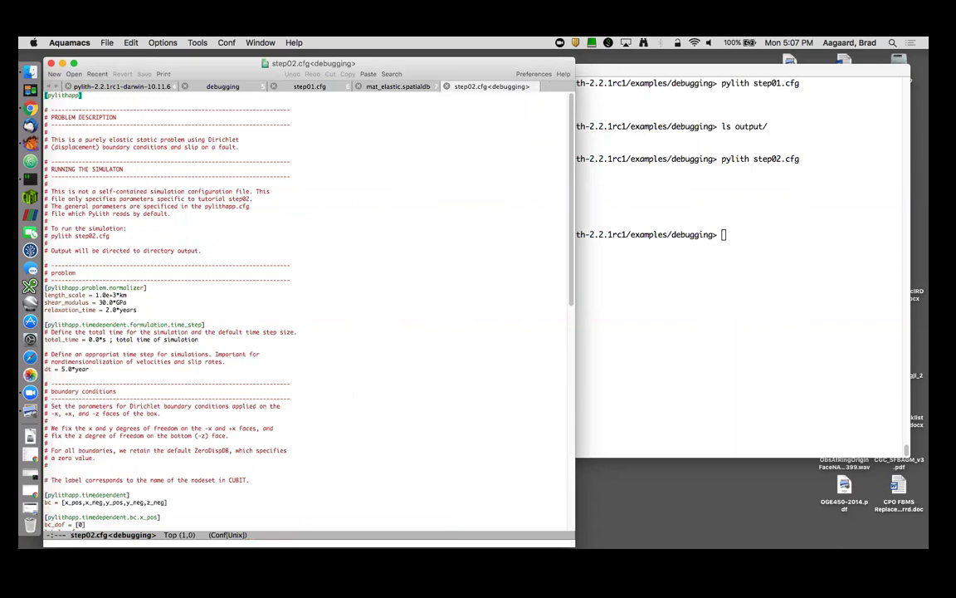
# Step: Enlarge the text, change relaxation_time from 2.0*years to 2.0*year, and save
pyautogui.press('super+plus')
pyautogui.press('super+plus')
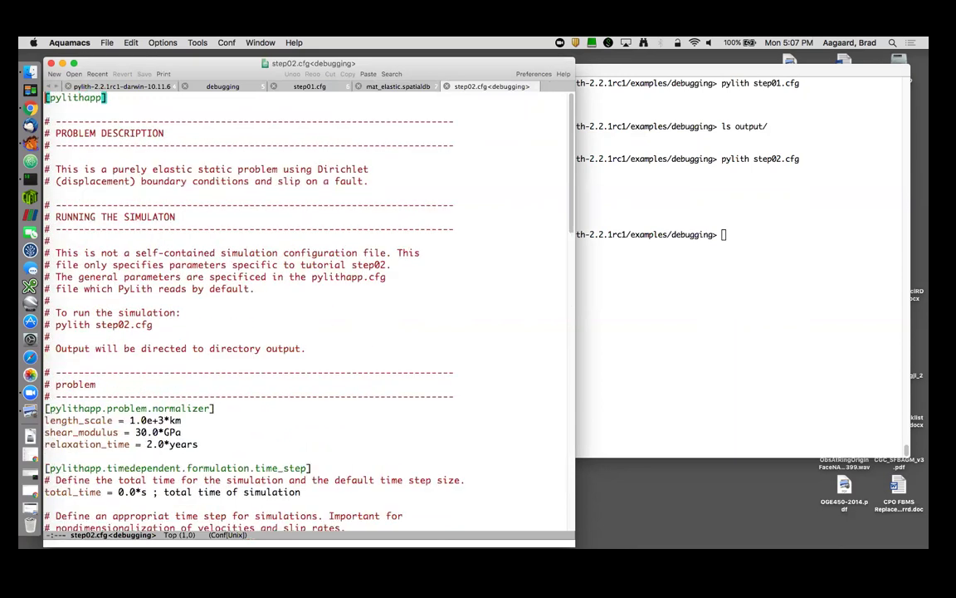
pyautogui.click(41, 400)
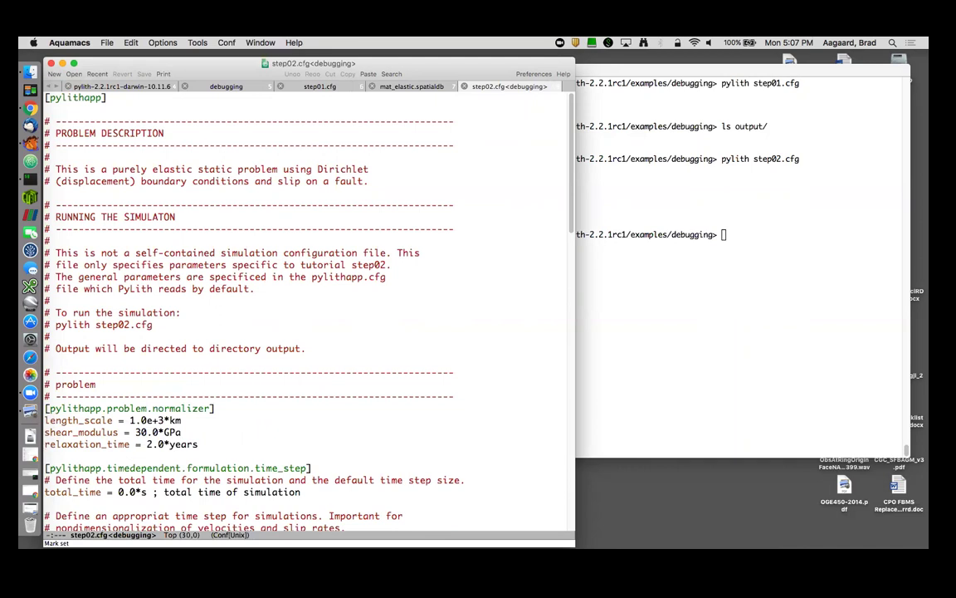
pyautogui.click(199, 444)
pyautogui.press('BackSpace')
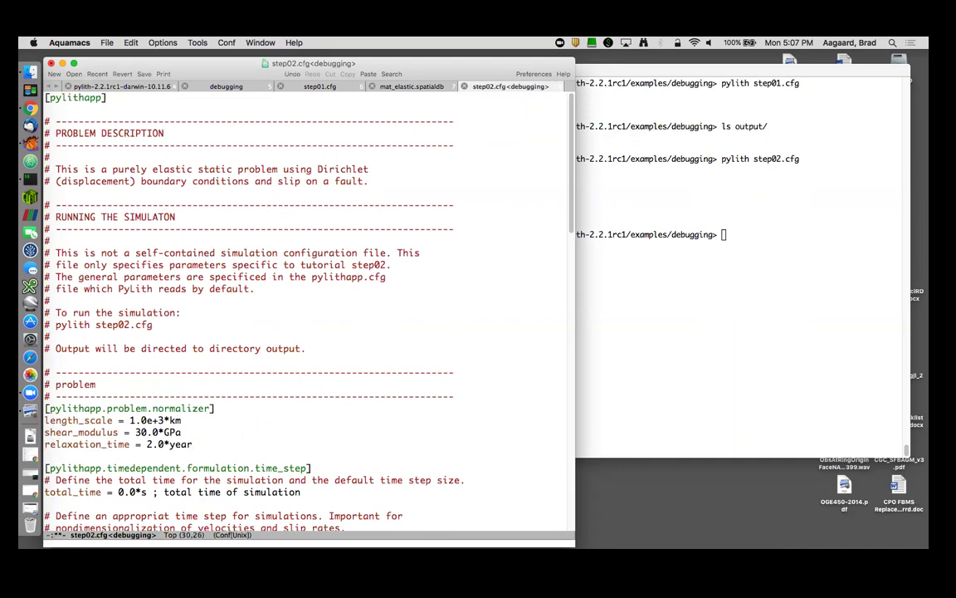
pyautogui.hotkey('ctrl', 'x')
pyautogui.hotkey('ctrl', 's')
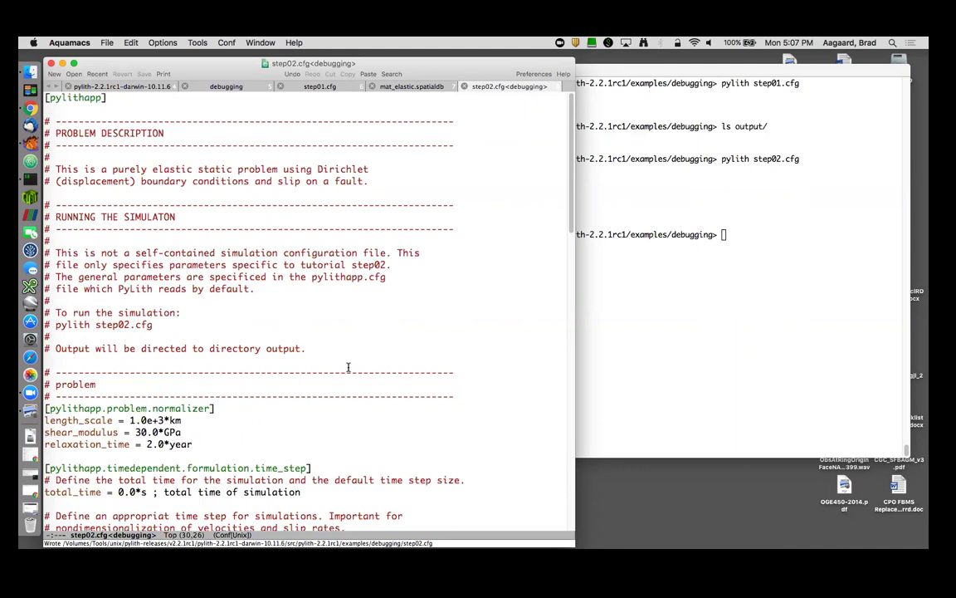
# Step: Highlight the normalizer section through its relaxation_time line, then return to the terminal
pyautogui.scroll(-3, 250, 405)
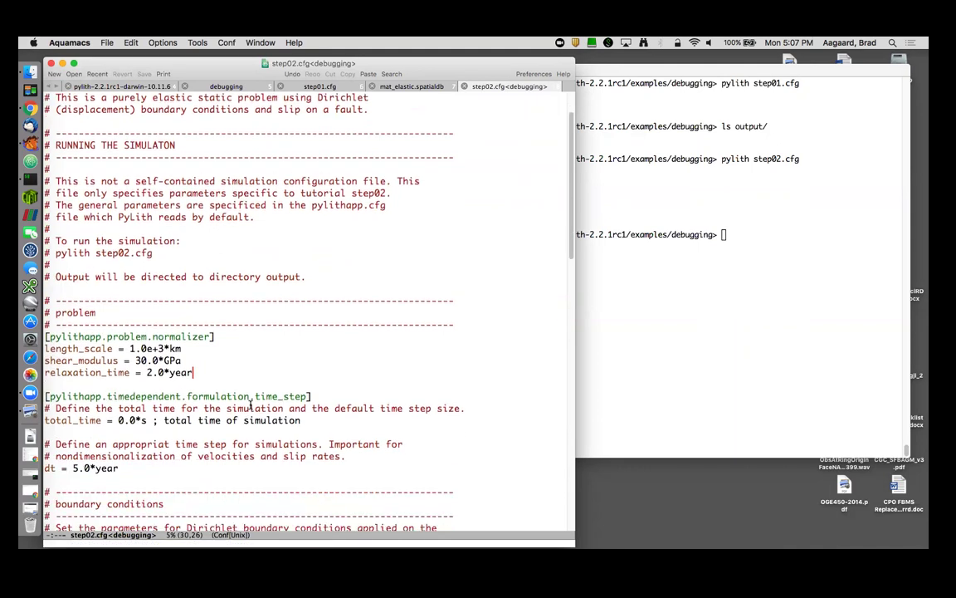
pyautogui.scroll(-3, 250, 406)
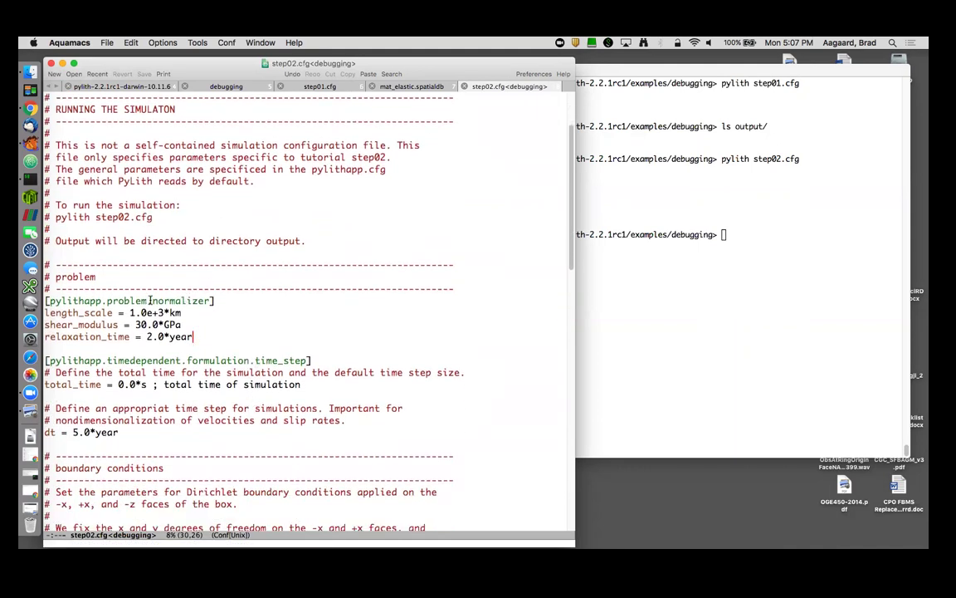
pyautogui.tripleClick(150, 301)
pyautogui.moveTo(145, 301); pyautogui.dragTo(107, 336)
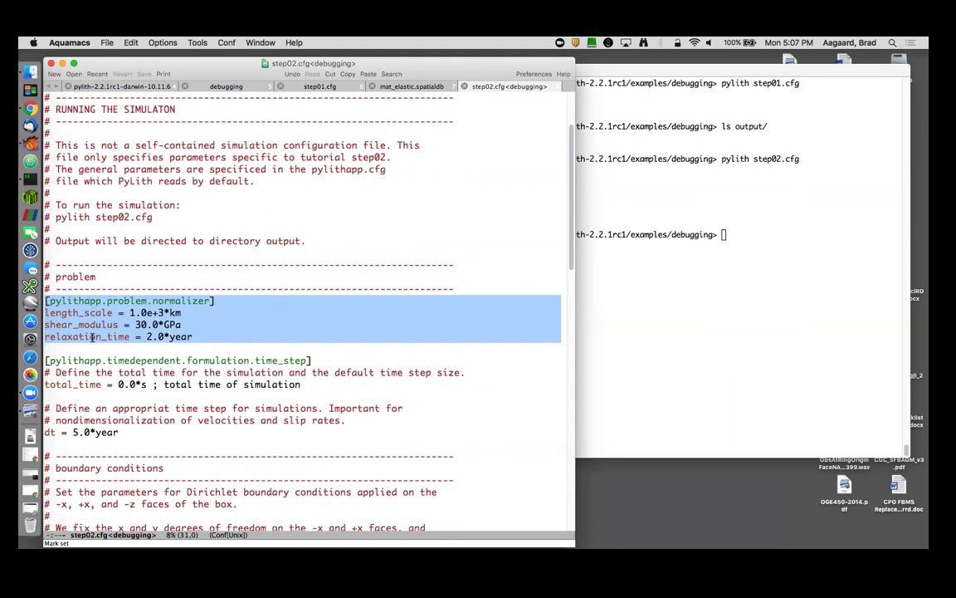
pyautogui.click(631, 318)
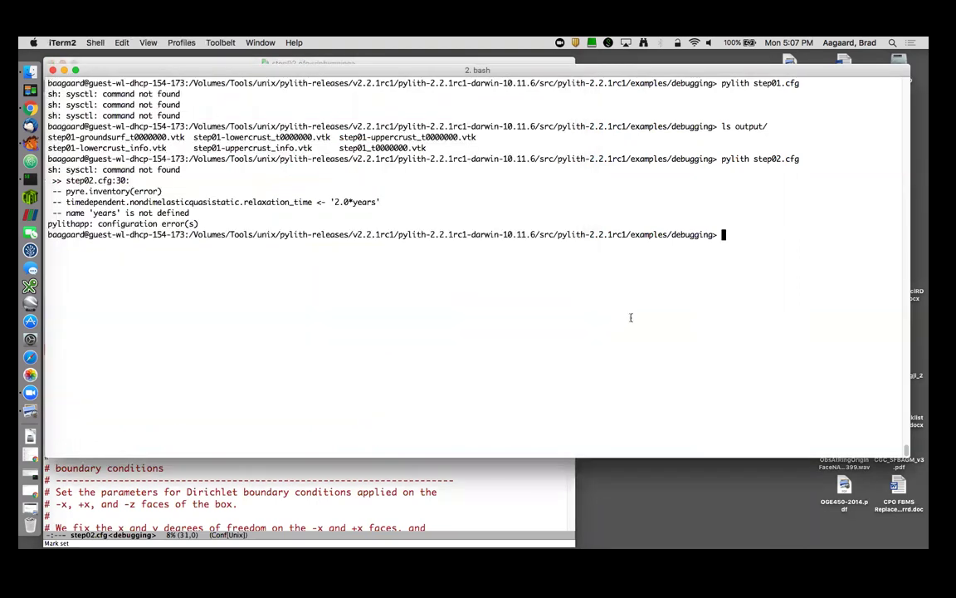
pyautogui.hotkey('ctrl', 'l')
pyautogui.press('Up')
pyautogui.press('Return')
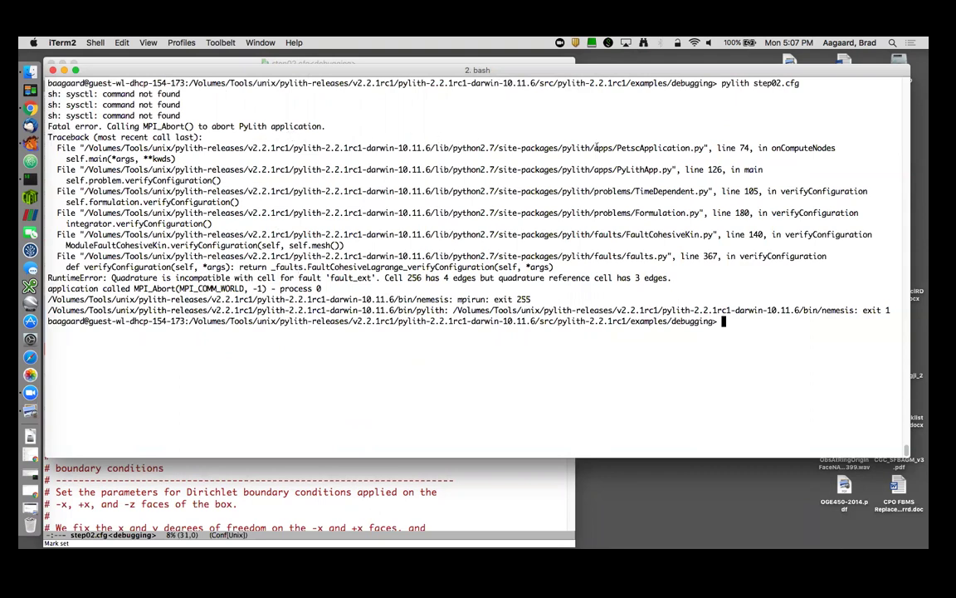
pyautogui.doubleClick(641, 169)
pyautogui.doubleClick(647, 191)
pyautogui.doubleClick(656, 213)
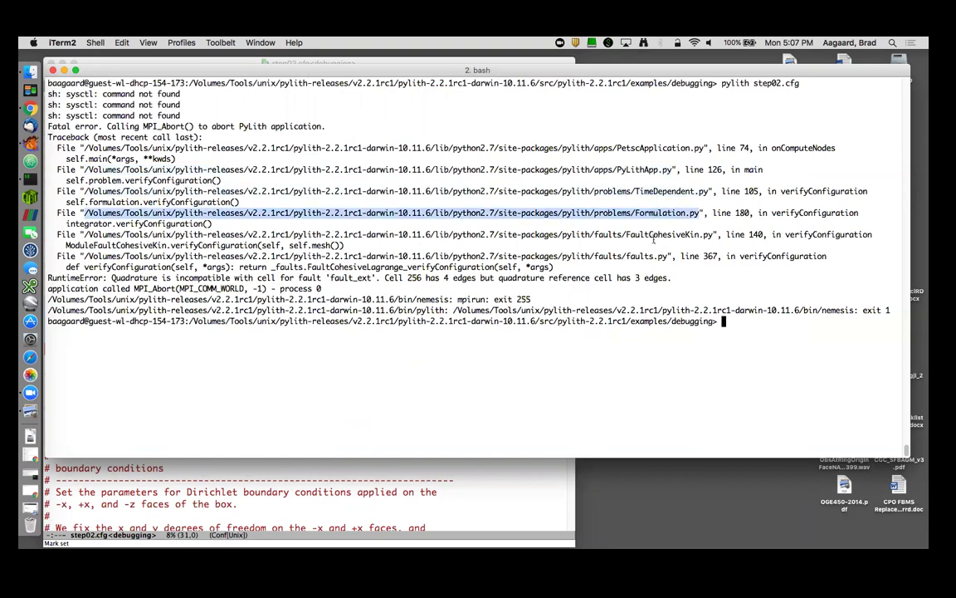
pyautogui.click(653, 233)
pyautogui.doubleClick(653, 233)
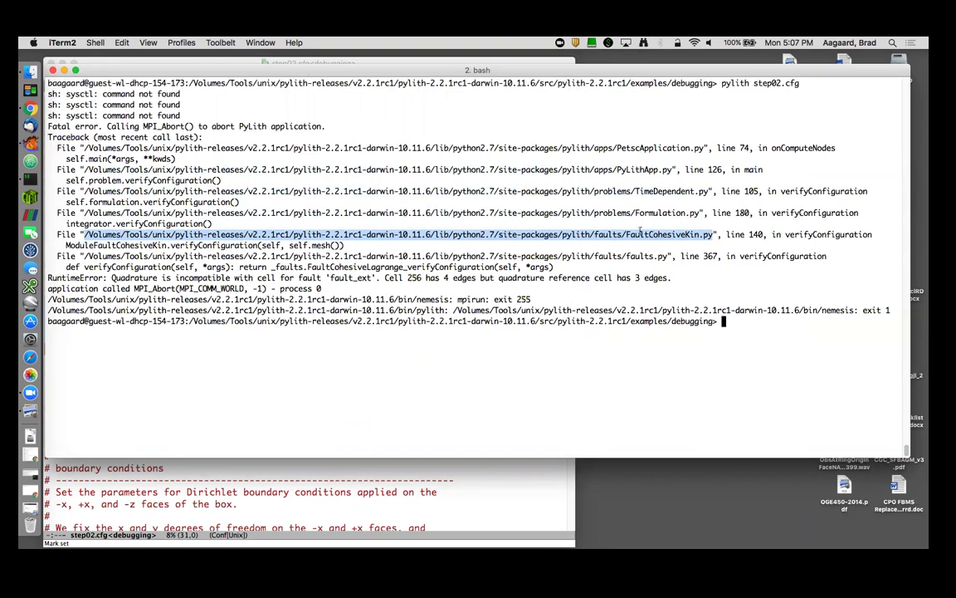
pyautogui.doubleClick(632, 256)
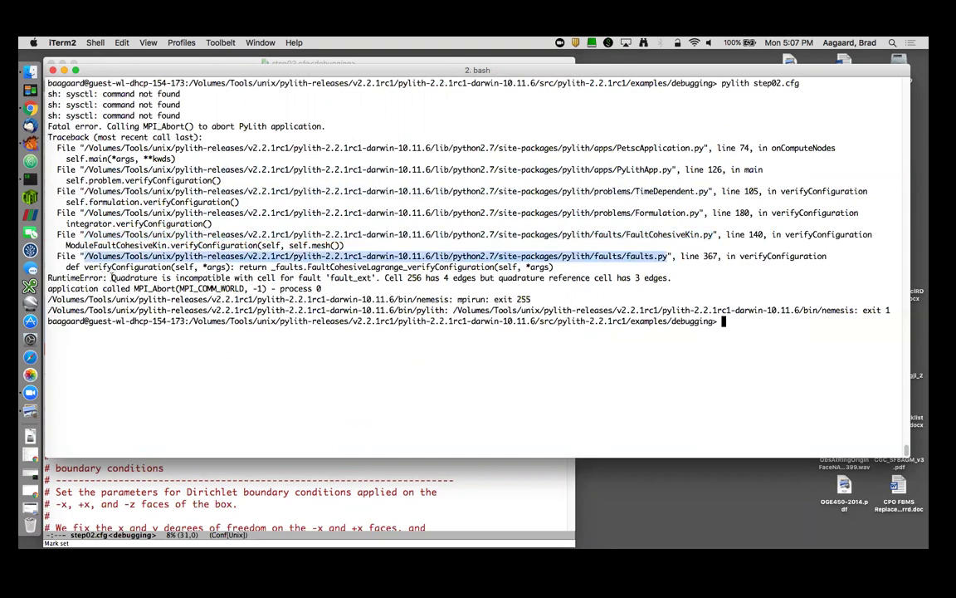
pyautogui.moveTo(112, 278); pyautogui.dragTo(671, 279)
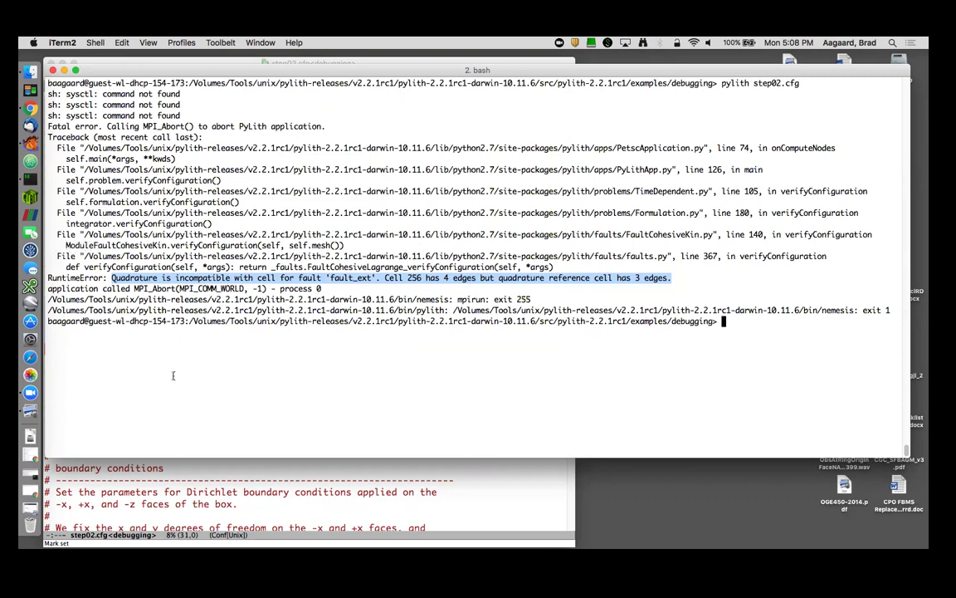
# Step: Scroll step02.cfg to the faults section and highlight the quadrature.cell.dimension = 2 line
pyautogui.press('super+Tab')
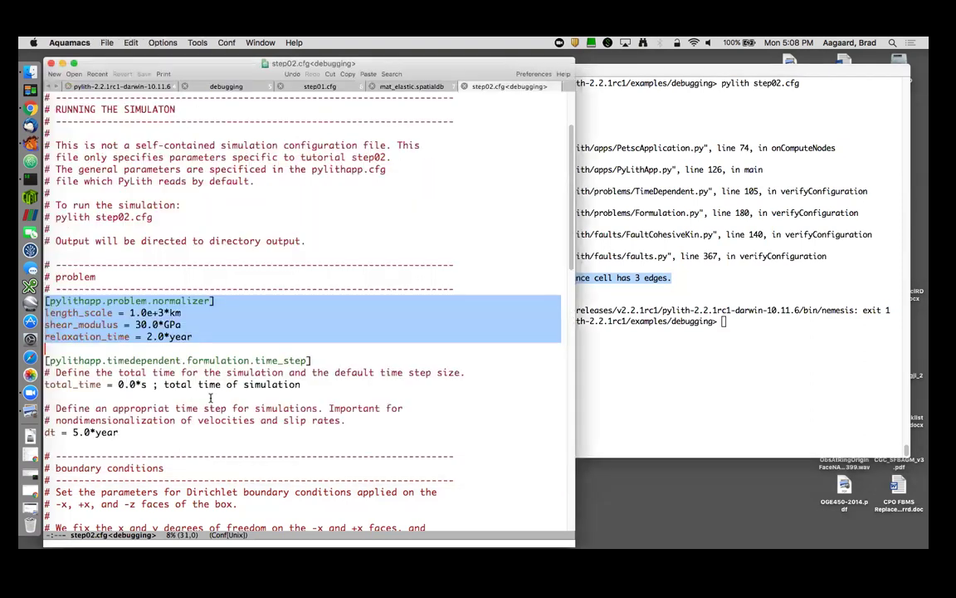
pyautogui.scroll(-15, 229, 313)
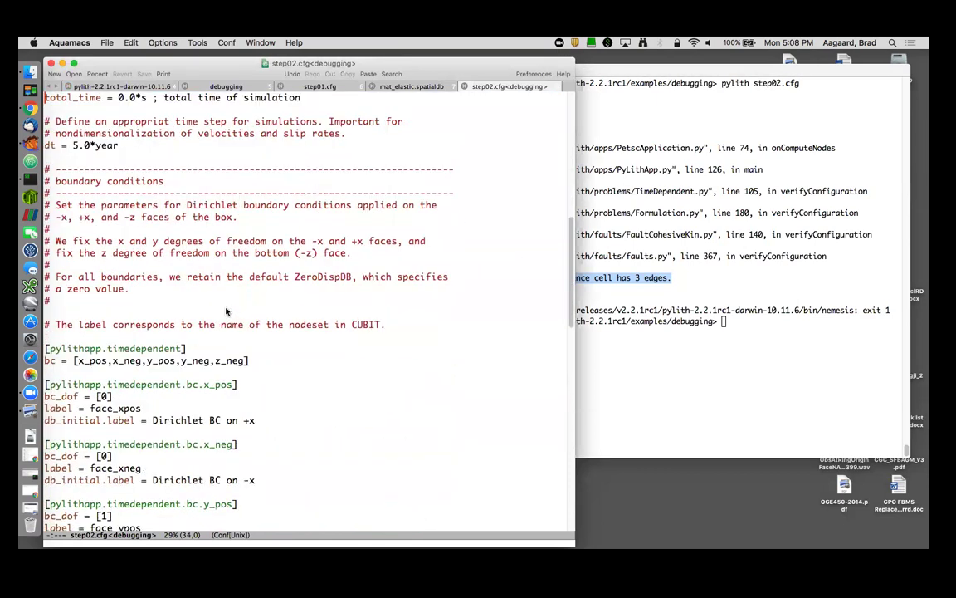
pyautogui.scroll(-10, 228, 312)
pyautogui.scroll(3, 227, 309)
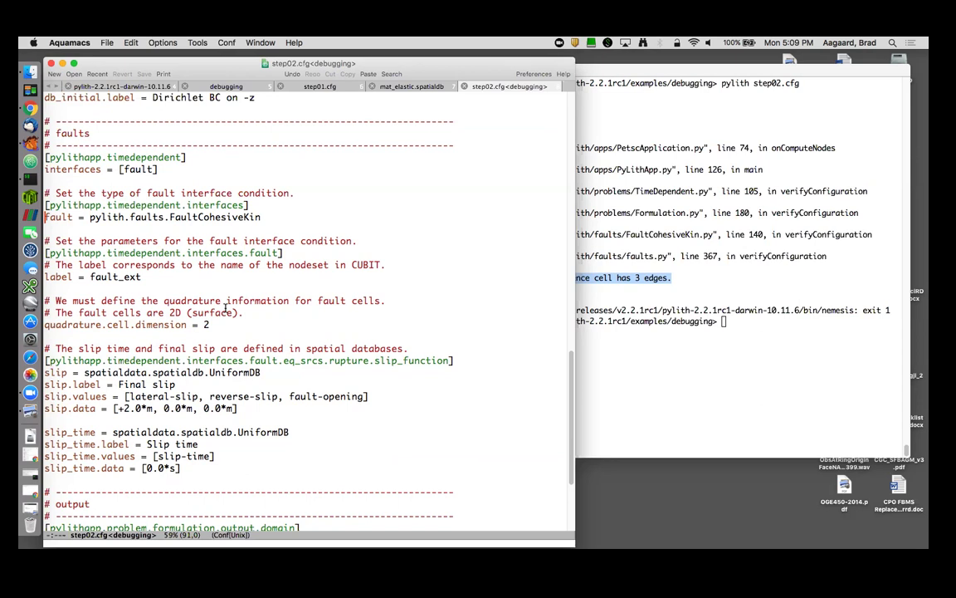
pyautogui.tripleClick(140, 325)
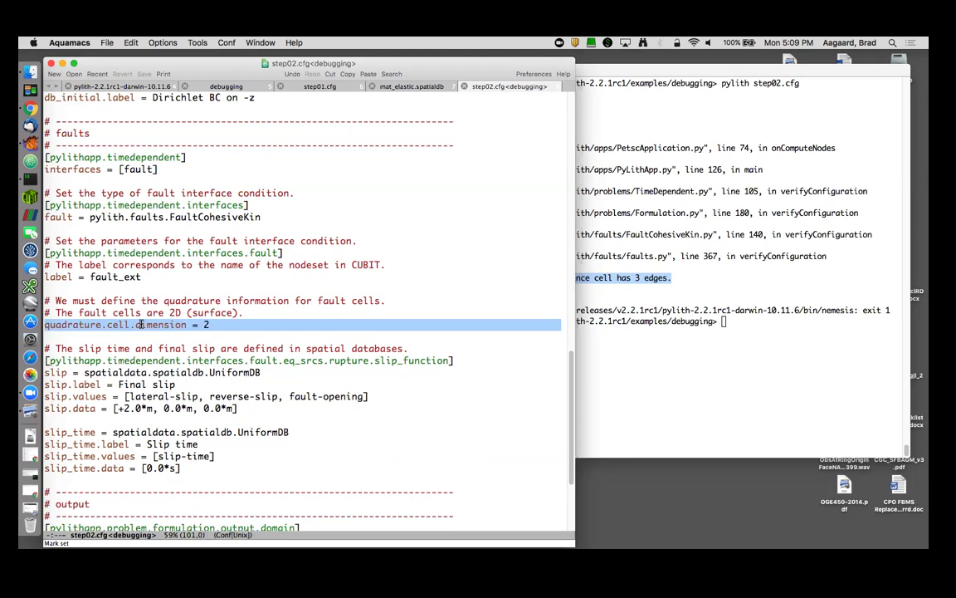
# Step: Run pylith with the fault section name copied from step02.cfg plus .help=components
pyautogui.click(611, 274)
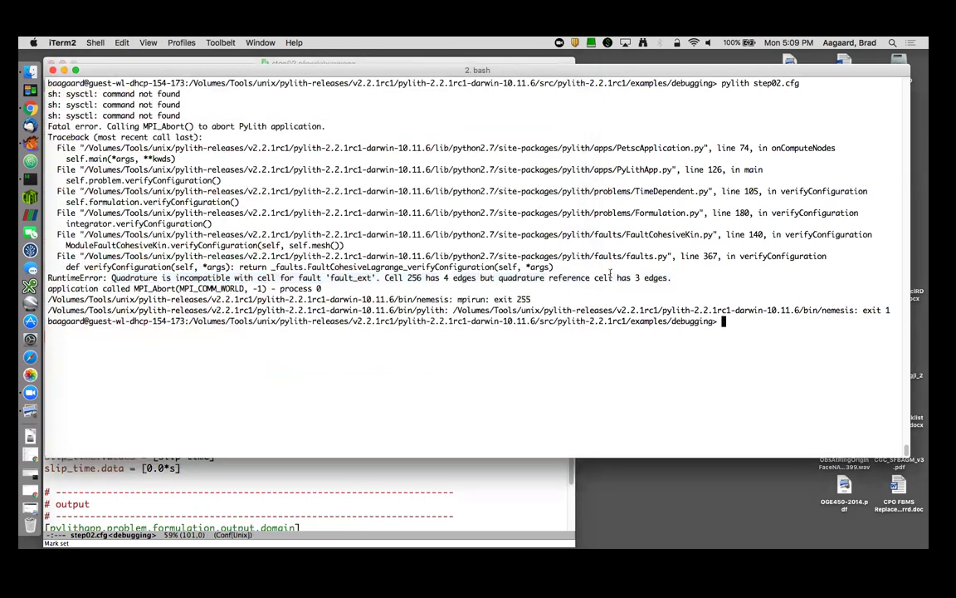
pyautogui.write('pylith --')
pyautogui.press('super+Tab')
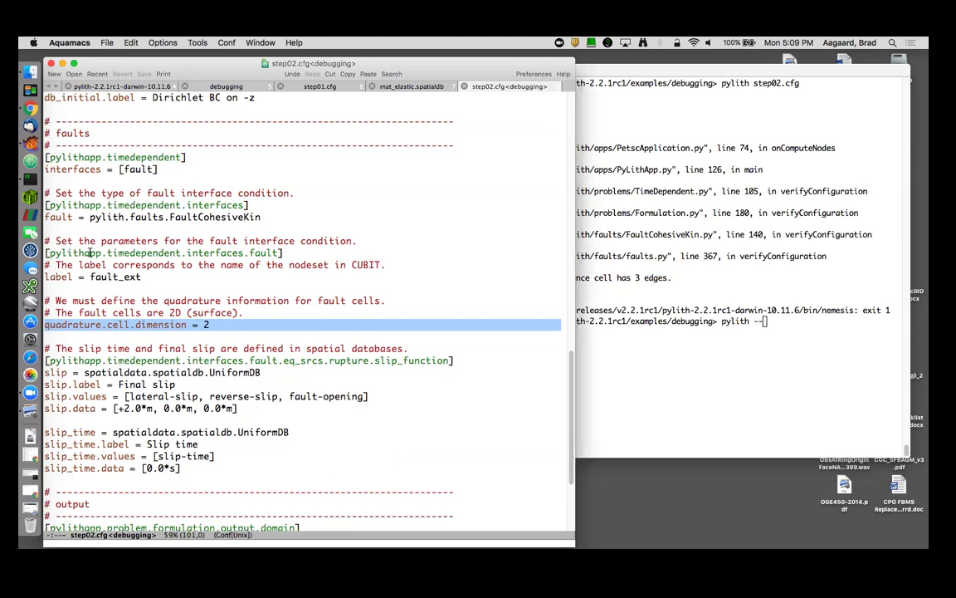
pyautogui.moveTo(107, 253); pyautogui.dragTo(279, 252)
pyautogui.click(719, 246)
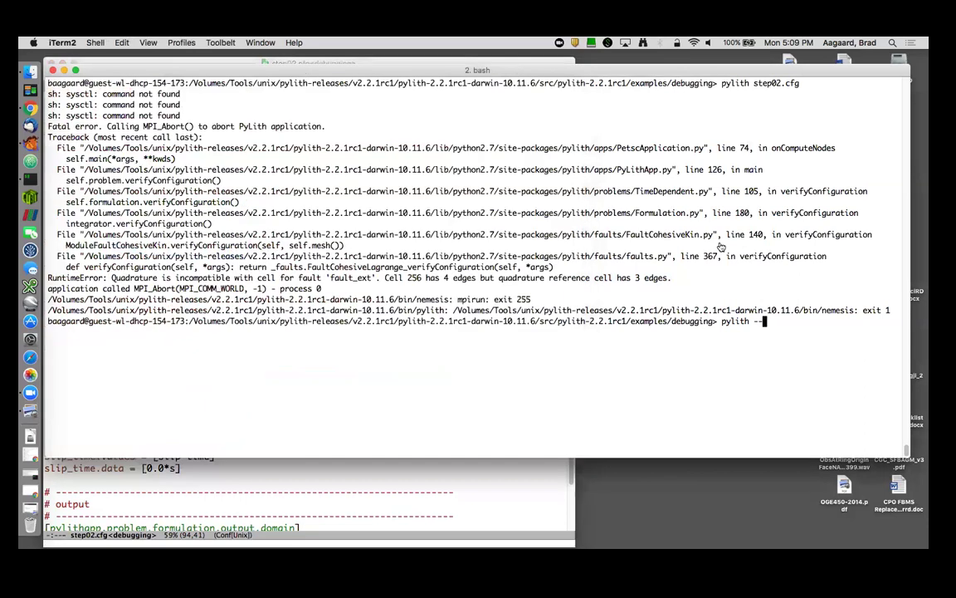
pyautogui.press('super+v')
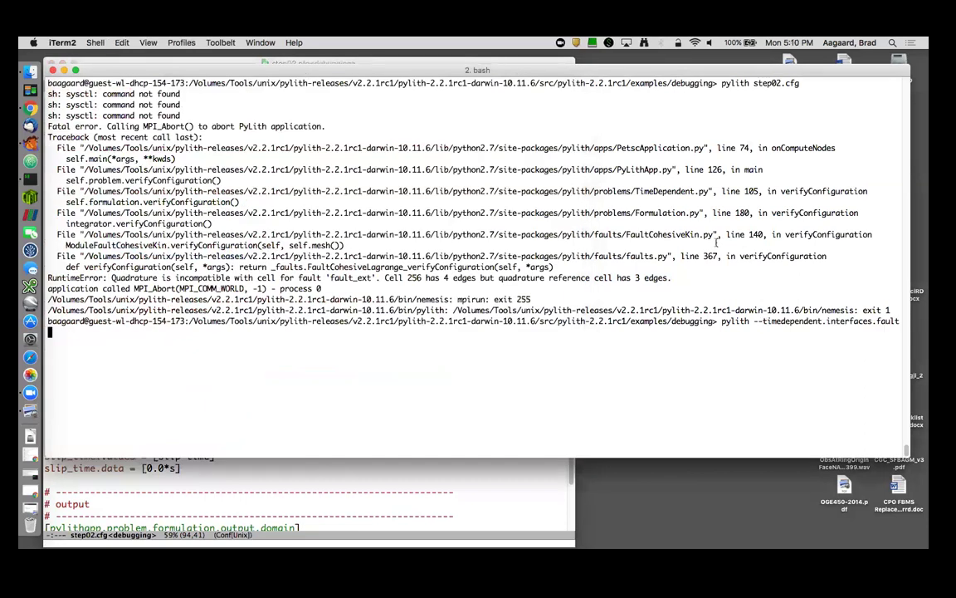
pyautogui.write('.help=components')
pyautogui.press('Return')
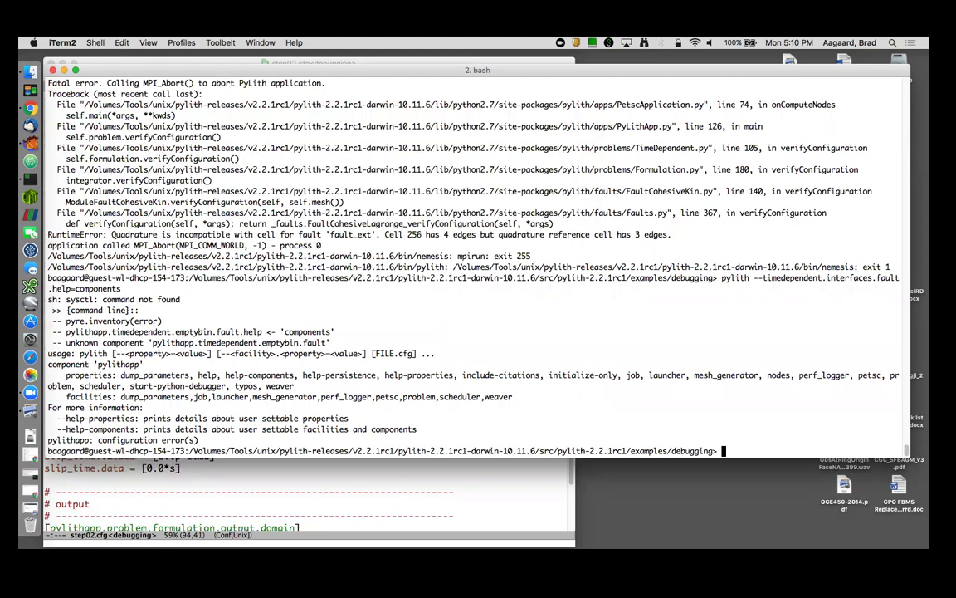
# Step: Correct the option to help-components and rerun it on a cleared screen
pyautogui.press('Up')
pyautogui.press('Left')
pyautogui.press('Left')
pyautogui.press('Left')
pyautogui.press('Left')
pyautogui.press('Left')
pyautogui.press('Left')
pyautogui.press('Left')
pyautogui.press('Left')
pyautogui.press('Left')
pyautogui.press('Left')
pyautogui.press('Left')
pyautogui.press('Left')
pyautogui.press('Left')
pyautogui.press('Left')
pyautogui.press('Left')
pyautogui.press('Left')
pyautogui.press('Left')
pyautogui.press('Left')
pyautogui.press('Left')
pyautogui.press('Left')
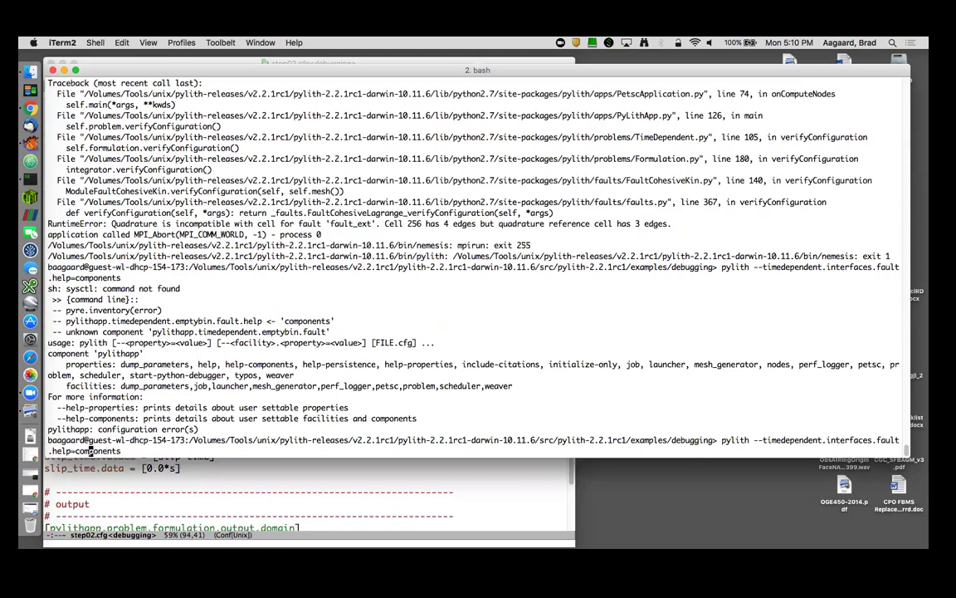
pyautogui.press('Right')
pyautogui.press('Right')
pyautogui.press('Right')
pyautogui.press('Right')
pyautogui.press('Right')
pyautogui.press('Right')
pyautogui.press('Right')
pyautogui.press('Right')
pyautogui.press('Right')
pyautogui.press('Right')
pyautogui.press('Right')
pyautogui.press('Right')
pyautogui.press('BackSpace')
pyautogui.write('-')
pyautogui.press('Return')
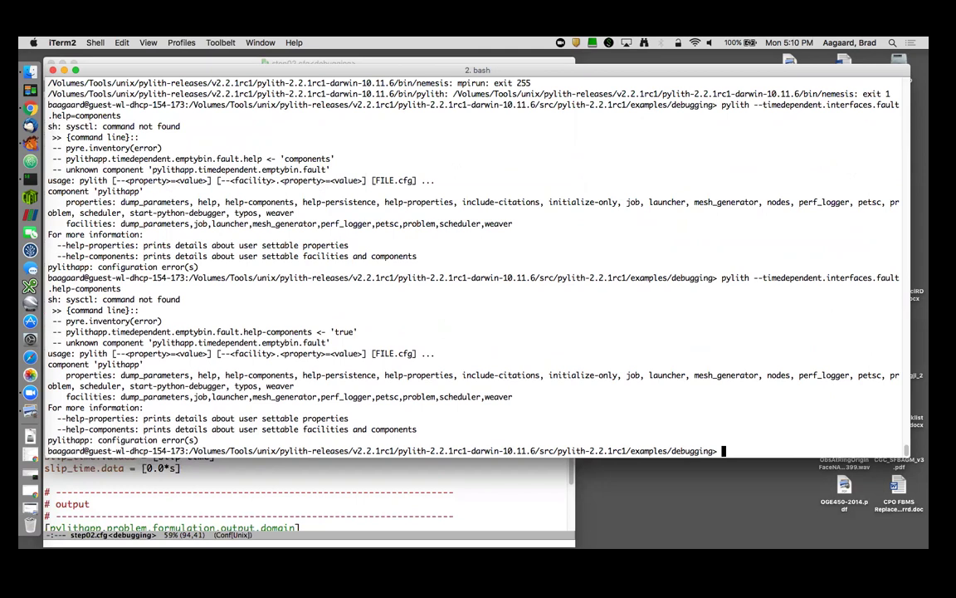
pyautogui.hotkey('ctrl', 'l')
pyautogui.press('Up')
pyautogui.press('Return')
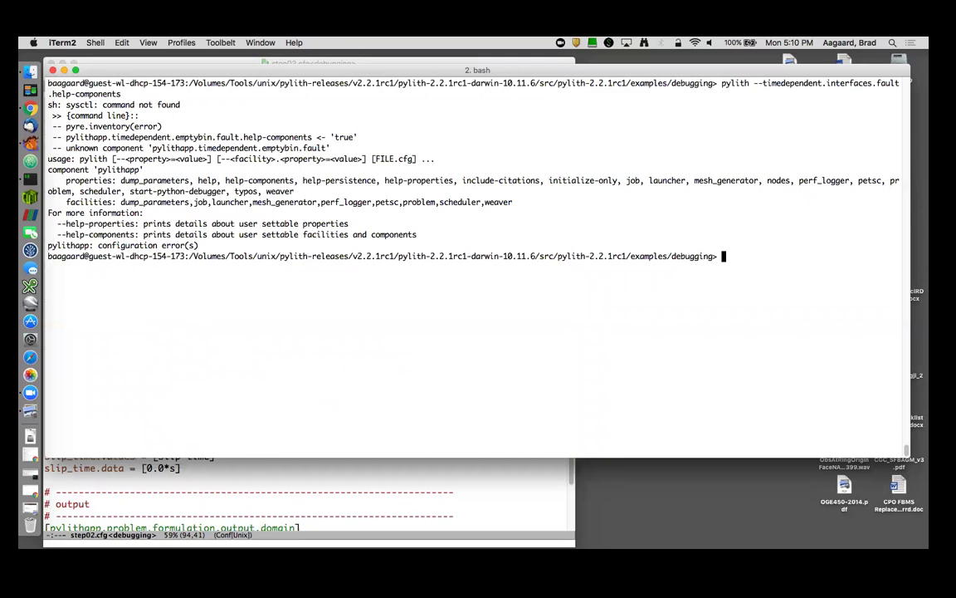
# Step: Fix the path to timedependent.interfaces.fault, add step02.cfg, and rerun help-components
pyautogui.press('Up')
pyautogui.press('Left')
pyautogui.press('Left')
pyautogui.press('Left')
pyautogui.press('Left')
pyautogui.press('Left')
pyautogui.press('Left')
pyautogui.press('Left')
pyautogui.press('Left')
pyautogui.press('Left')
pyautogui.press('Left')
pyautogui.press('Left')
pyautogui.press('Left')
pyautogui.press('Left')
pyautogui.press('Left')
pyautogui.press('Left')
pyautogui.press('Left')
pyautogui.press('Left')
pyautogui.press('Left')
pyautogui.press('Left')
pyautogui.press('Left')
pyautogui.press('Left')
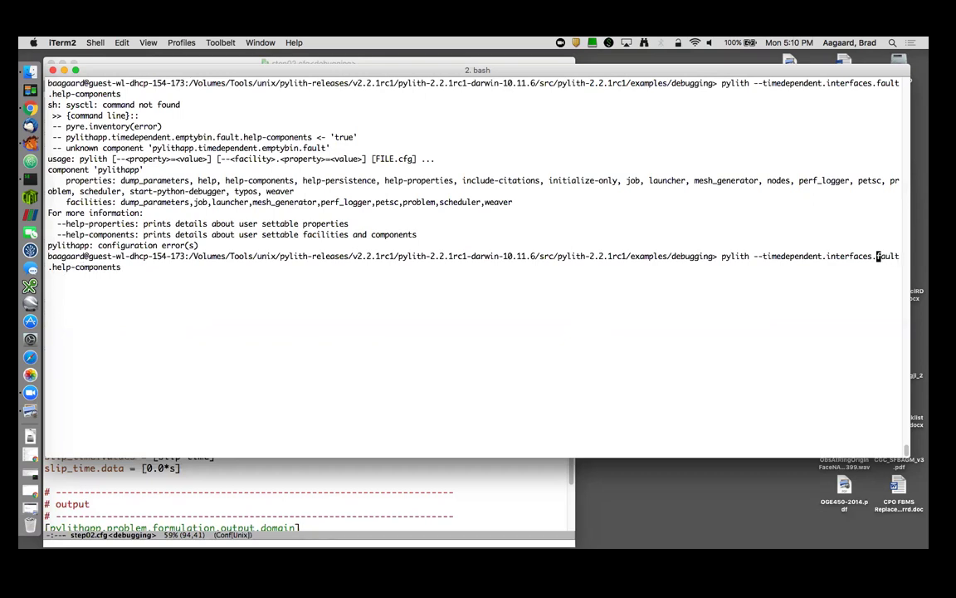
pyautogui.press('BackSpace')
pyautogui.press('BackSpace')
pyautogui.press('BackSpace')
pyautogui.press('BackSpace')
pyautogui.press('BackSpace')
pyautogui.press('BackSpace')
pyautogui.press('BackSpace')
pyautogui.press('BackSpace')
pyautogui.press('BackSpace')
pyautogui.press('BackSpace')
pyautogui.press('BackSpace')
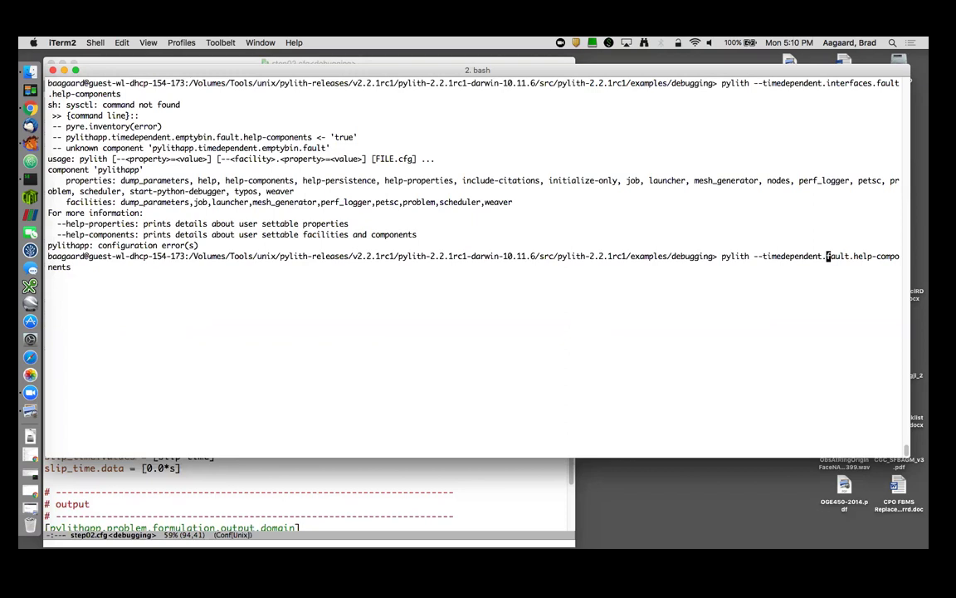
pyautogui.write('interfaces.')
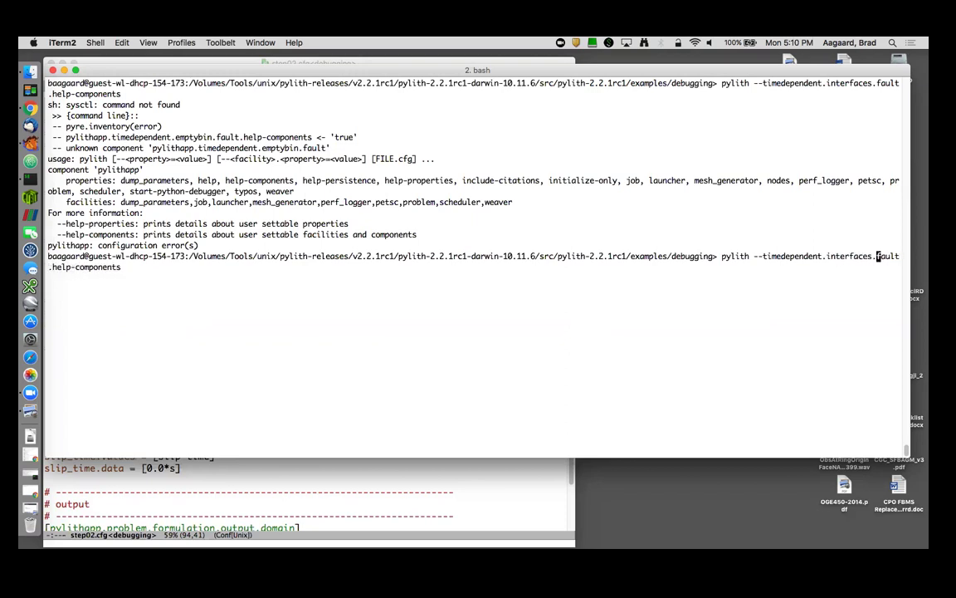
pyautogui.click(286, 477)
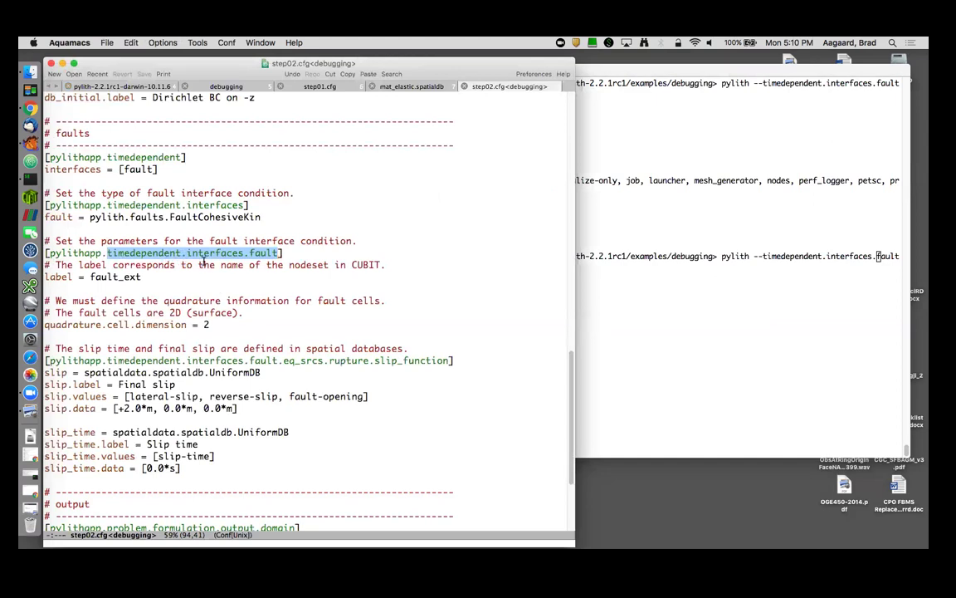
pyautogui.click(635, 234)
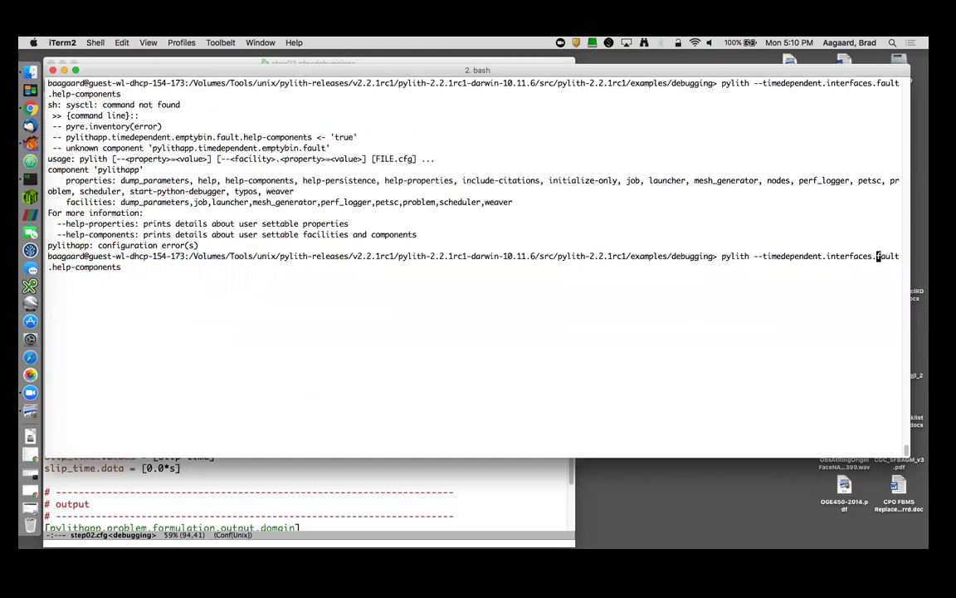
pyautogui.press('Left')
pyautogui.press('Left')
pyautogui.press('Left')
pyautogui.press('Left')
pyautogui.press('Left')
pyautogui.press('Left')
pyautogui.press('Left')
pyautogui.press('Left')
pyautogui.press('Left')
pyautogui.press('Left')
pyautogui.press('Left')
pyautogui.press('Left')
pyautogui.press('Left')
pyautogui.press('Left')
pyautogui.press('Left')
pyautogui.press('Left')
pyautogui.press('Left')
pyautogui.press('Left')
pyautogui.press('Left')
pyautogui.press('Left')
pyautogui.write('step02.cf')
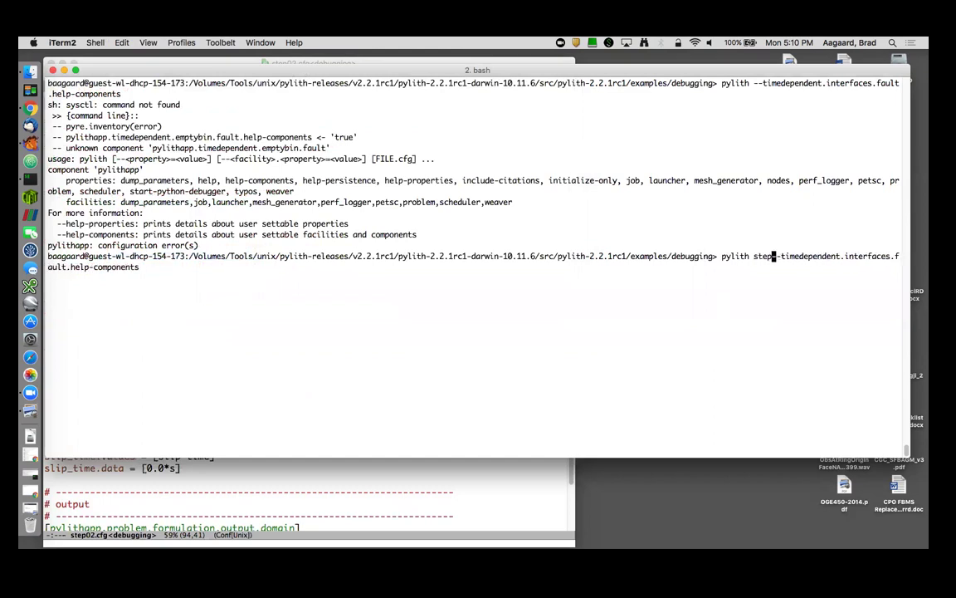
pyautogui.write('g')
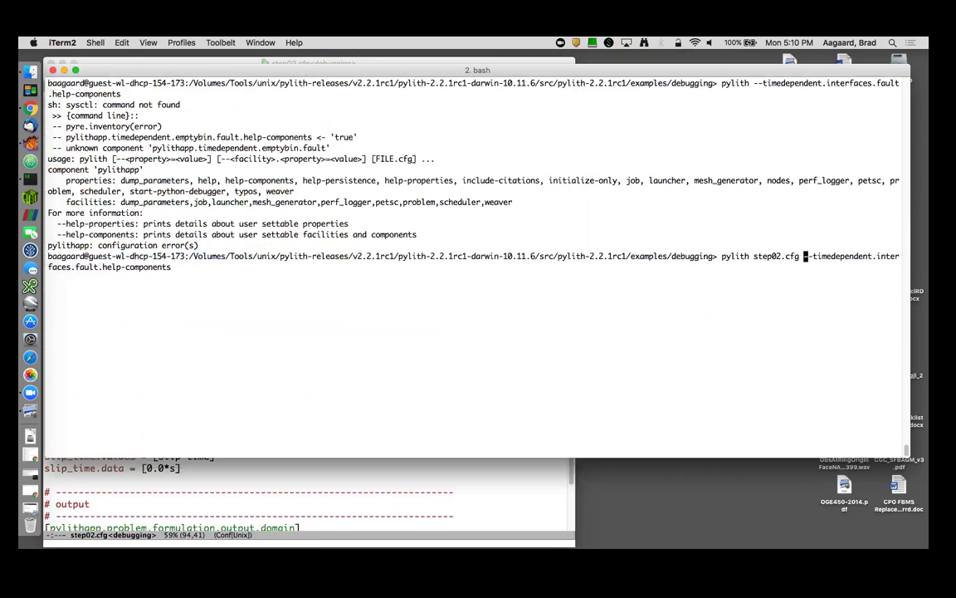
pyautogui.click(172, 266)
pyautogui.press('Return')
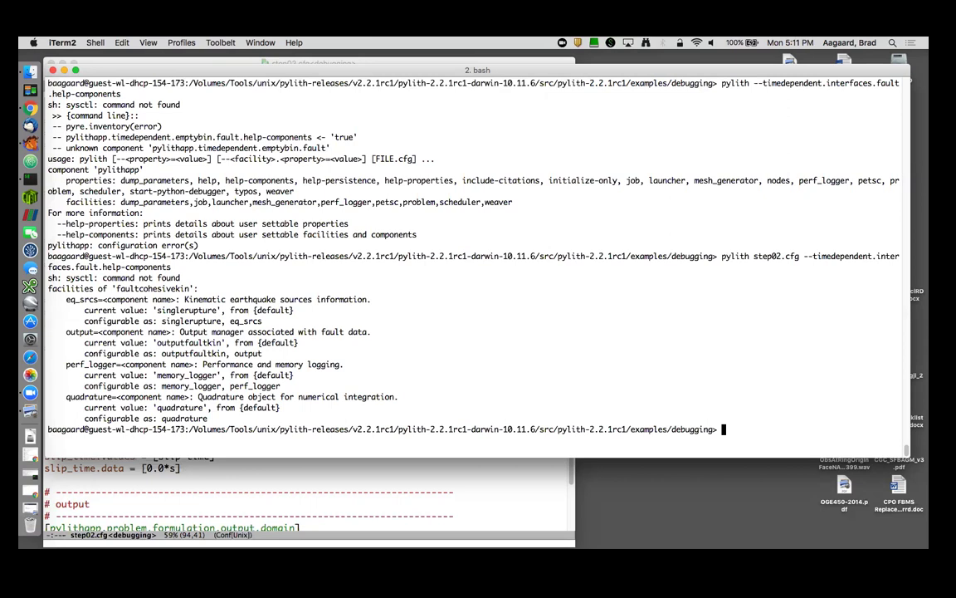
# Step: Run the fault quadrature.help-components query and rerun it on a cleared screen
pyautogui.press('Up')
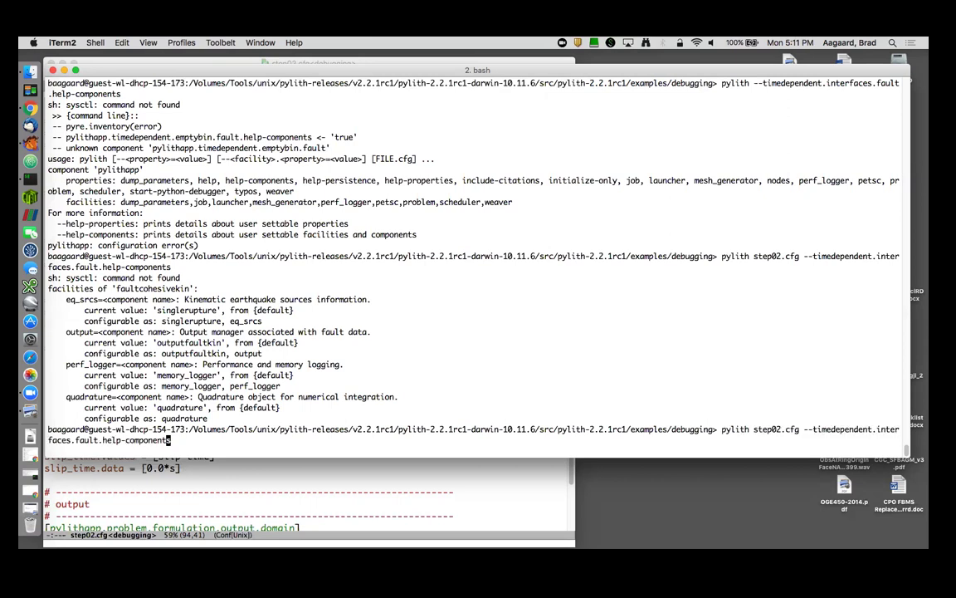
pyautogui.hotkey('alt', 'Left')
pyautogui.hotkey('alt', 'Left')
pyautogui.write('quadrature.')
pyautogui.press('Return')
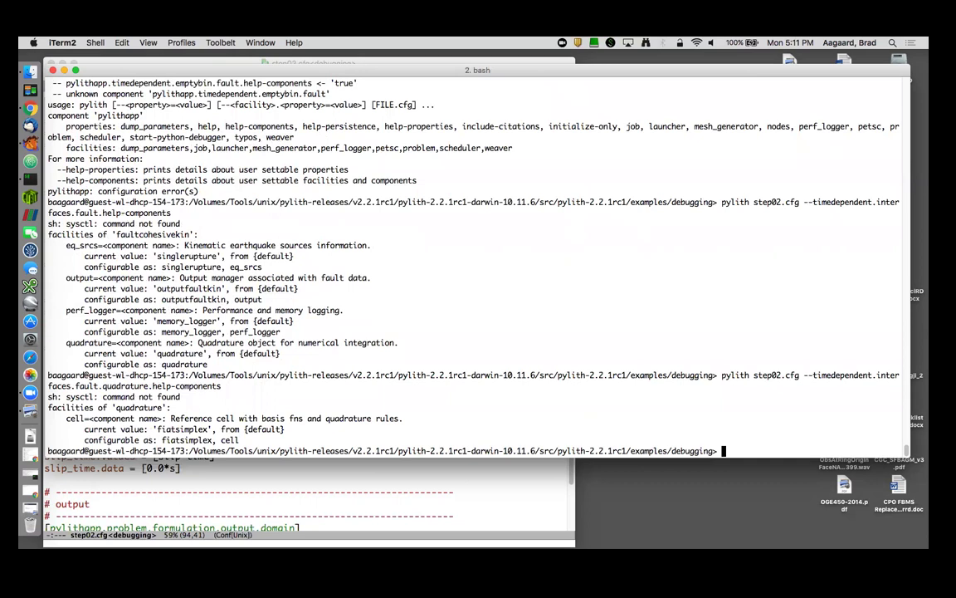
pyautogui.hotkey('ctrl', 'l')
pyautogui.press('Up')
pyautogui.press('Return')
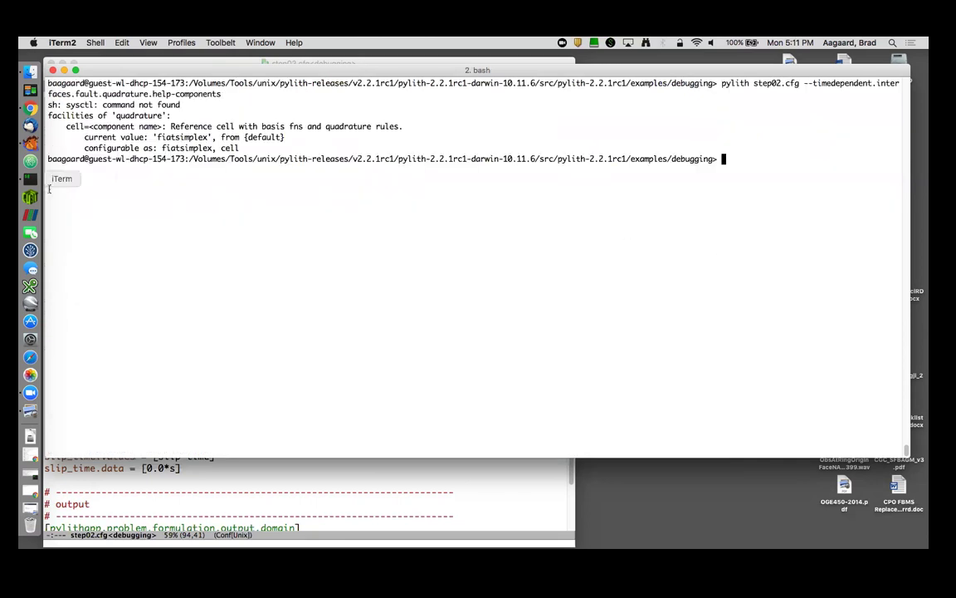
# Step: Highlight the cell component and its fiatsimplex default, then return to step02.cfg
pyautogui.moveTo(69, 127); pyautogui.dragTo(135, 126)
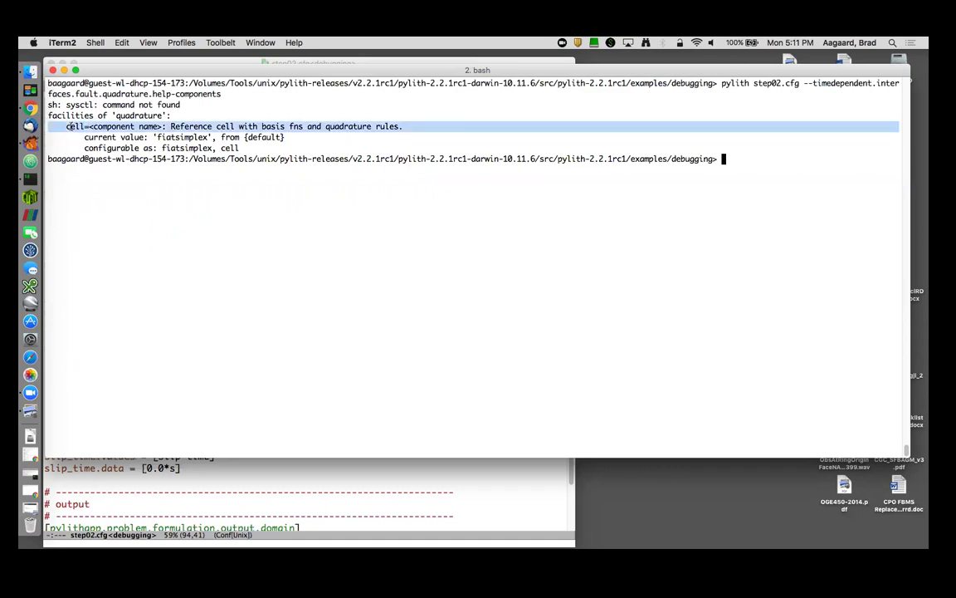
pyautogui.doubleClick(69, 126)
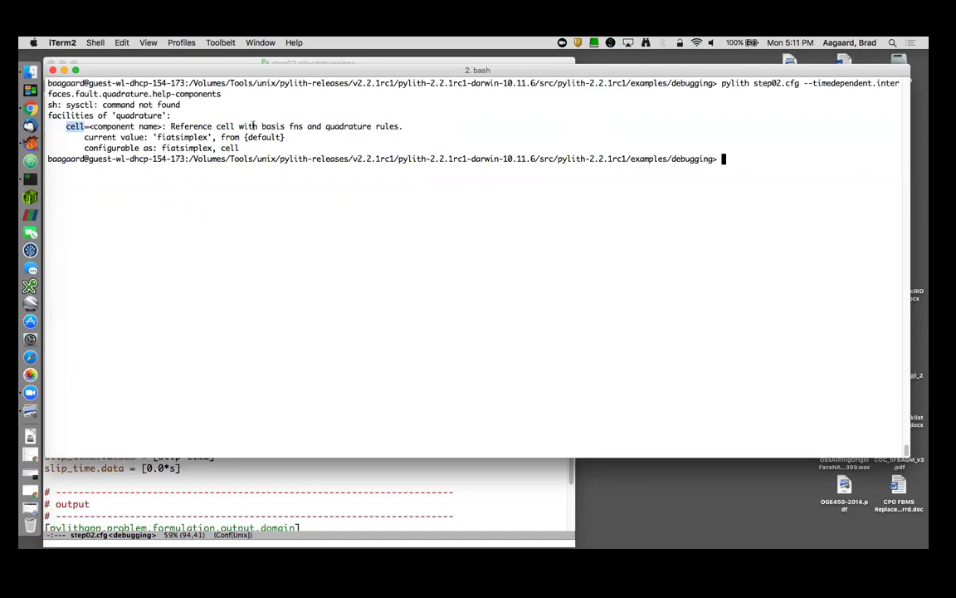
pyautogui.doubleClick(182, 137)
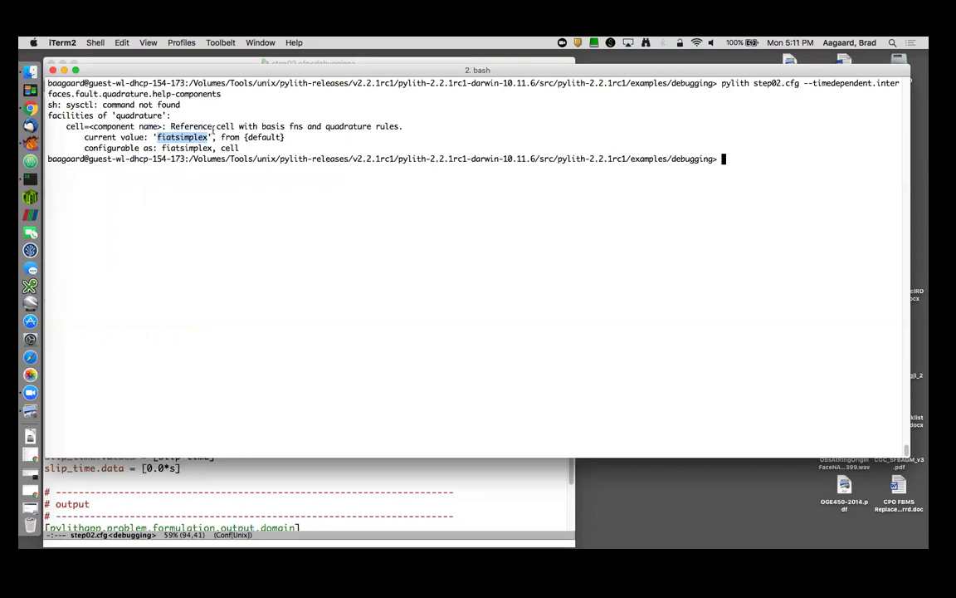
pyautogui.click(155, 474)
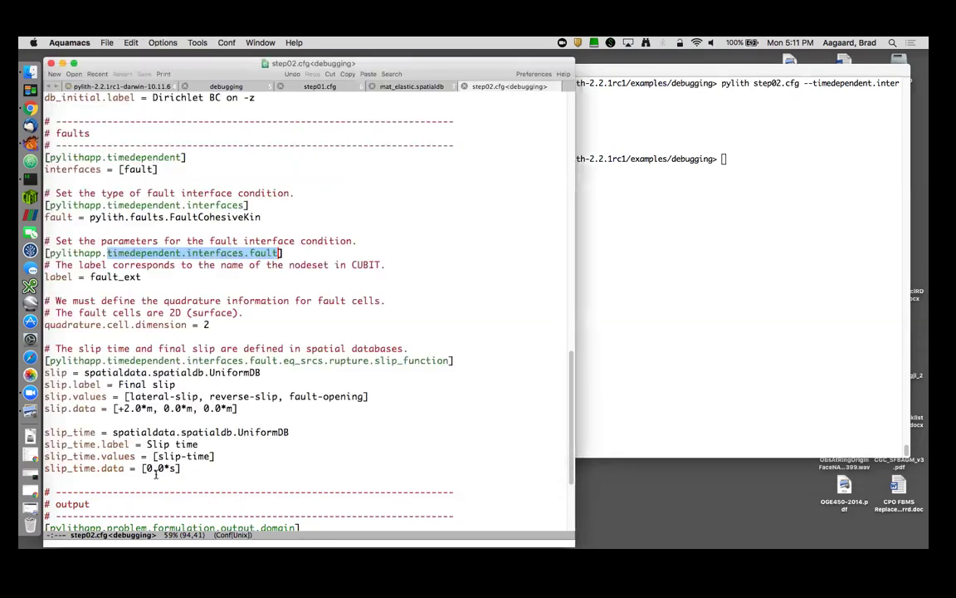
# Step: Add quadrature.cell = pylithapp.feassemble.FIATLagrange below the fault cells comment and save step02.cfg
pyautogui.click(246, 314)
pyautogui.press('Return')
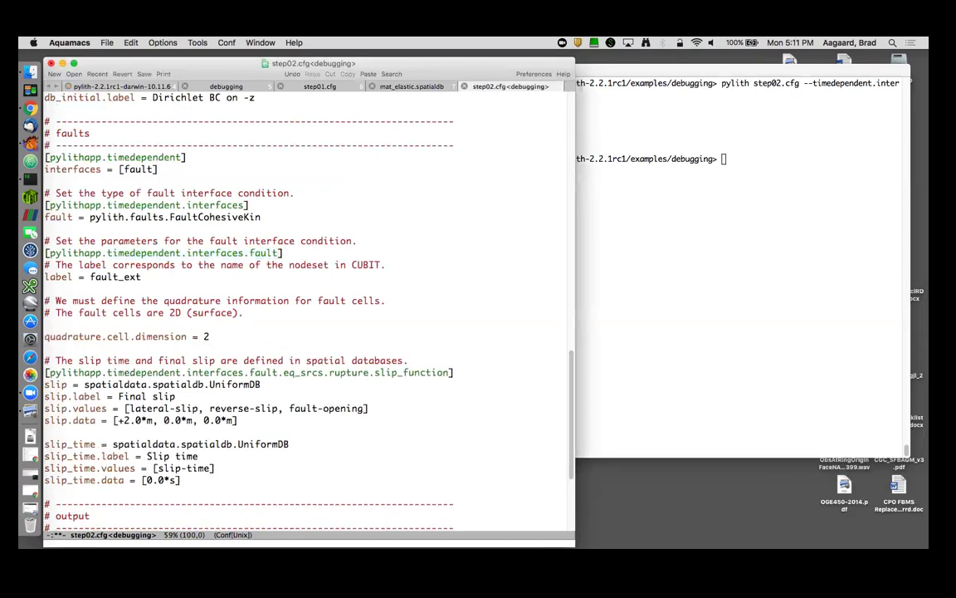
pyautogui.write('quadrature.c')
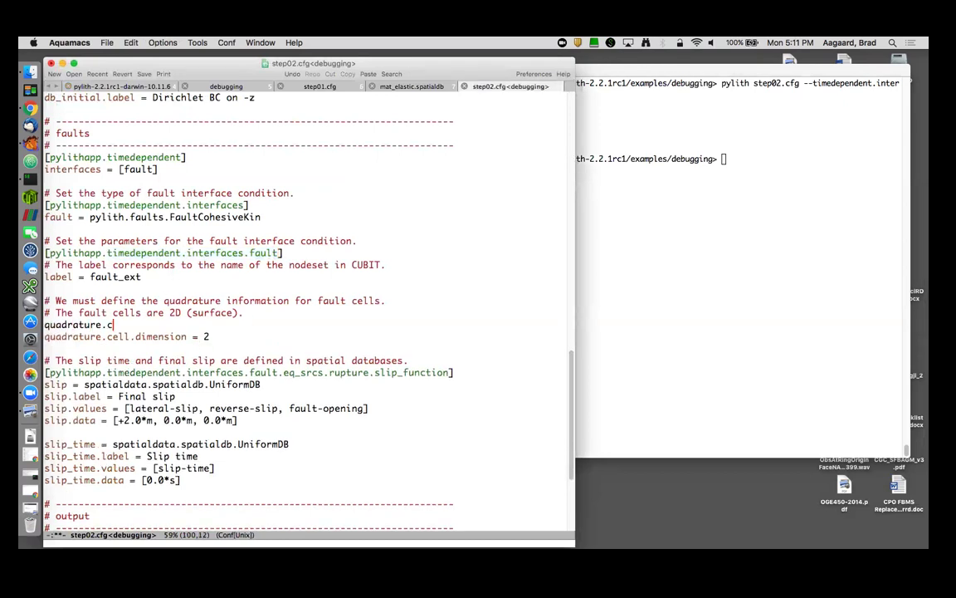
pyautogui.write('ell = pylithapp.fea')
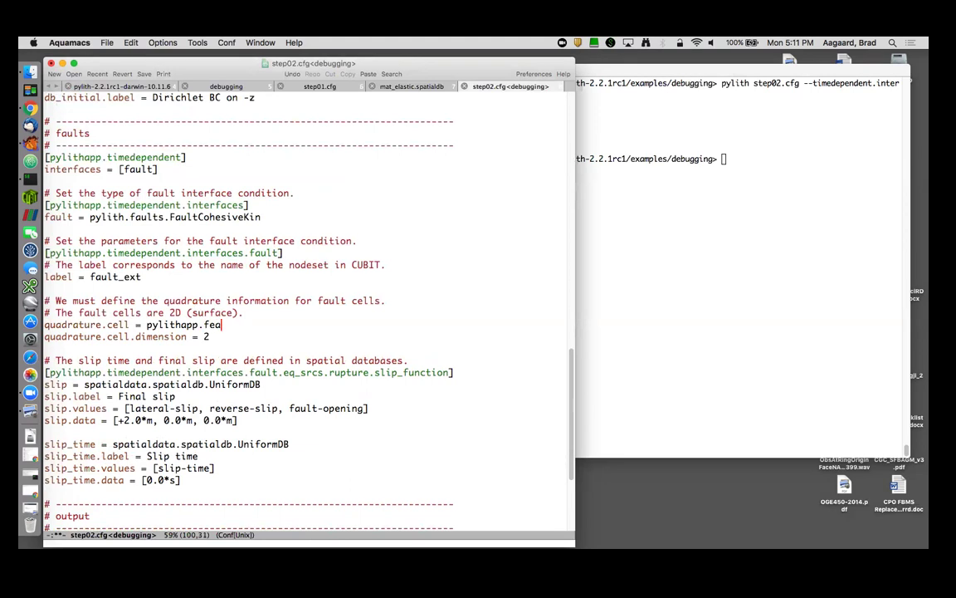
pyautogui.write('ssemble.FIATLag')
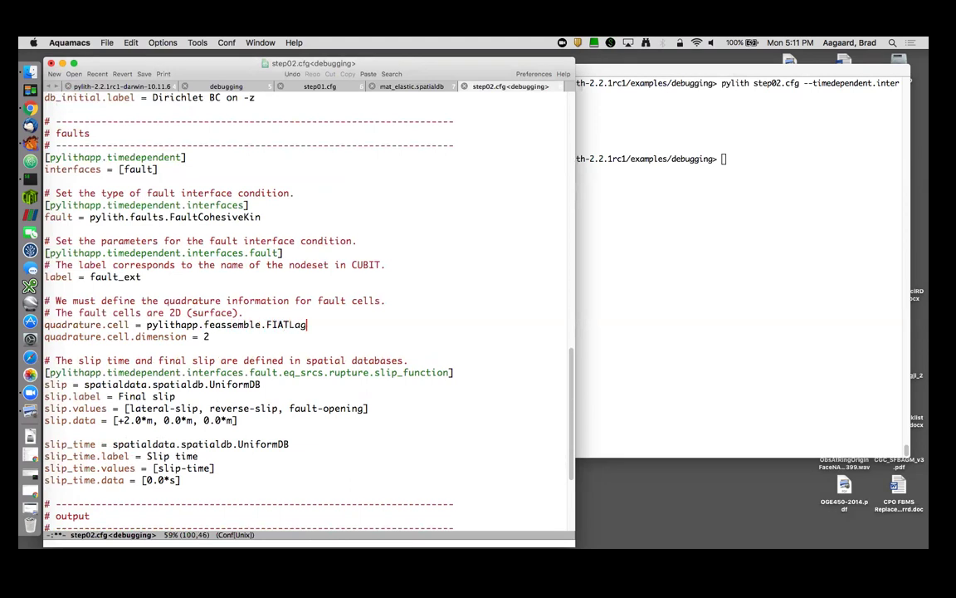
pyautogui.write('range')
pyautogui.hotkey('ctrl', 'x')
pyautogui.hotkey('ctrl', 's')
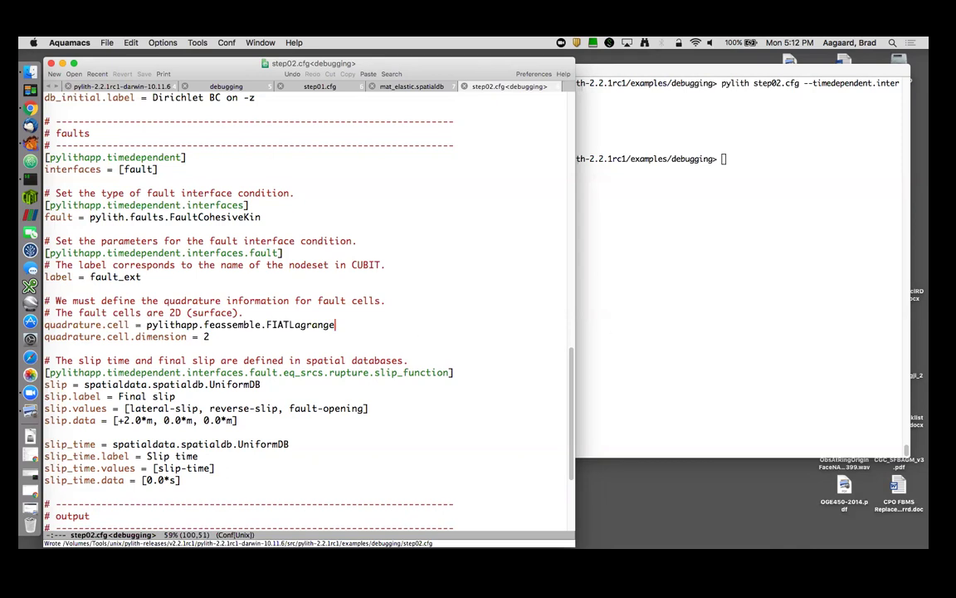
pyautogui.press('super+Tab')
pyautogui.hotkey('ctrl', 'l')
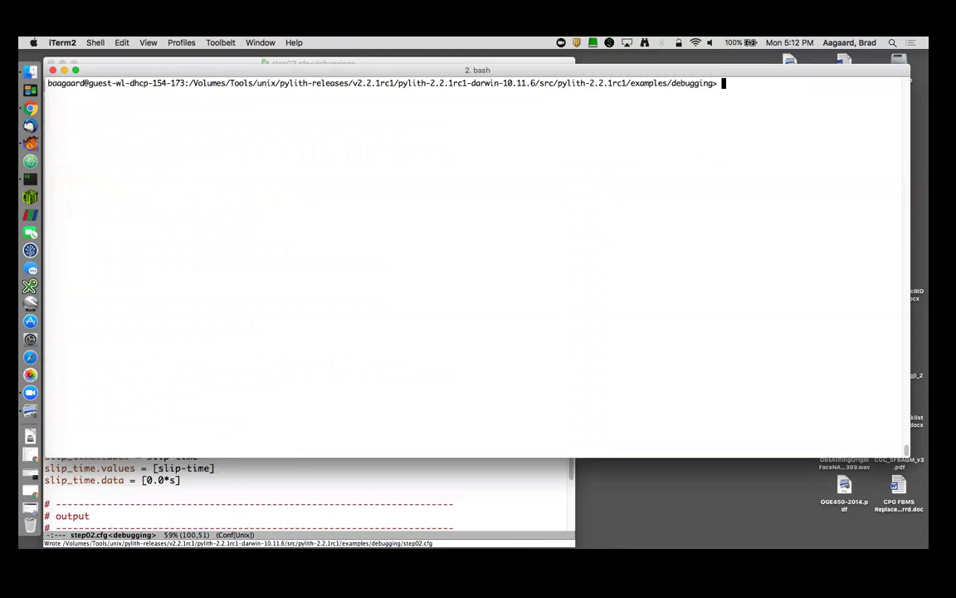
# Step: Rerun plain `pylith step02.cfg` by dropping the help-components argument from the recalled command
pyautogui.press('Up')
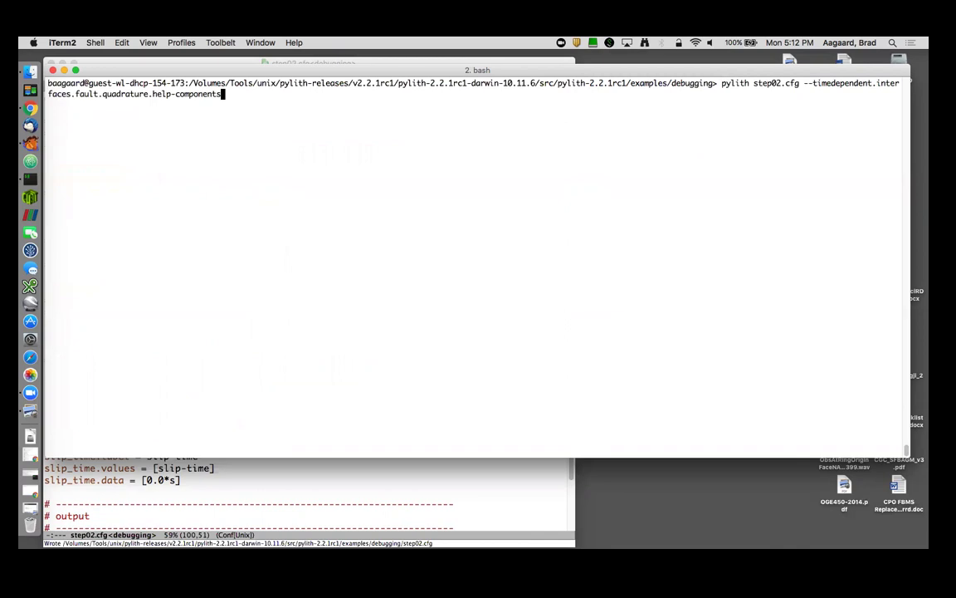
pyautogui.hotkey('ctrl', 'w')
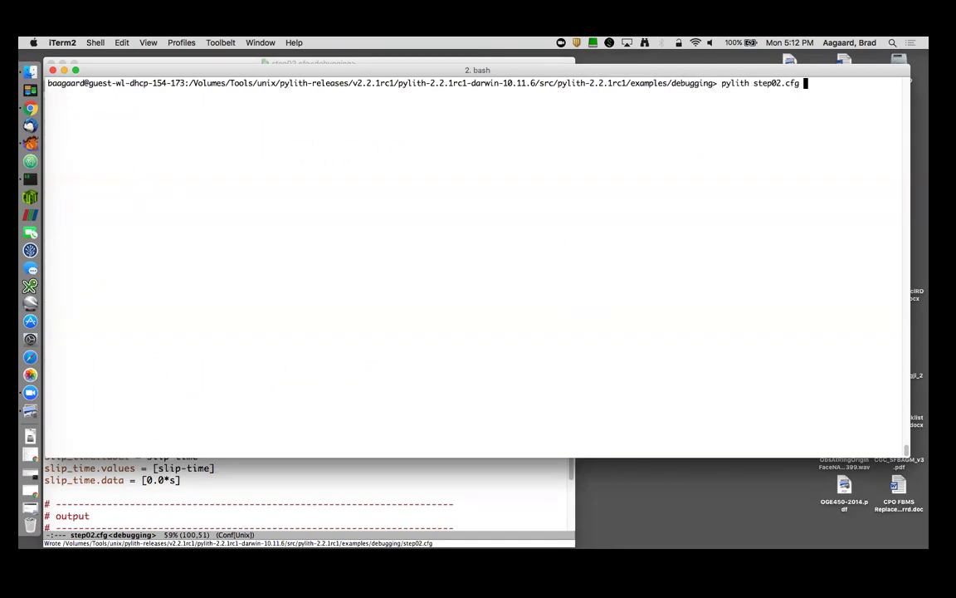
pyautogui.press('Return')
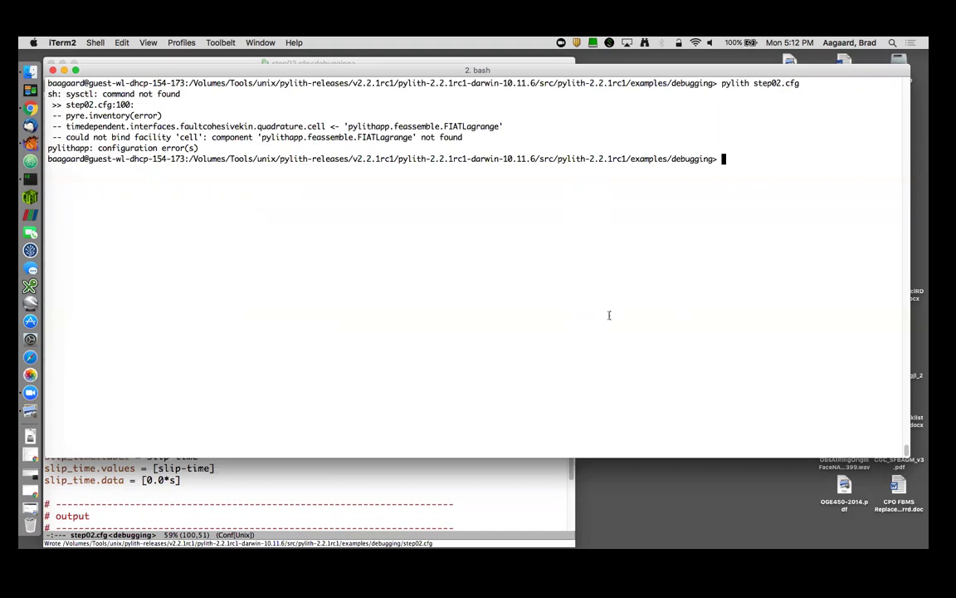
# Step: Change pylithapp to pylith in the quadrature.cell line and save step02.cfg
pyautogui.click(337, 475)
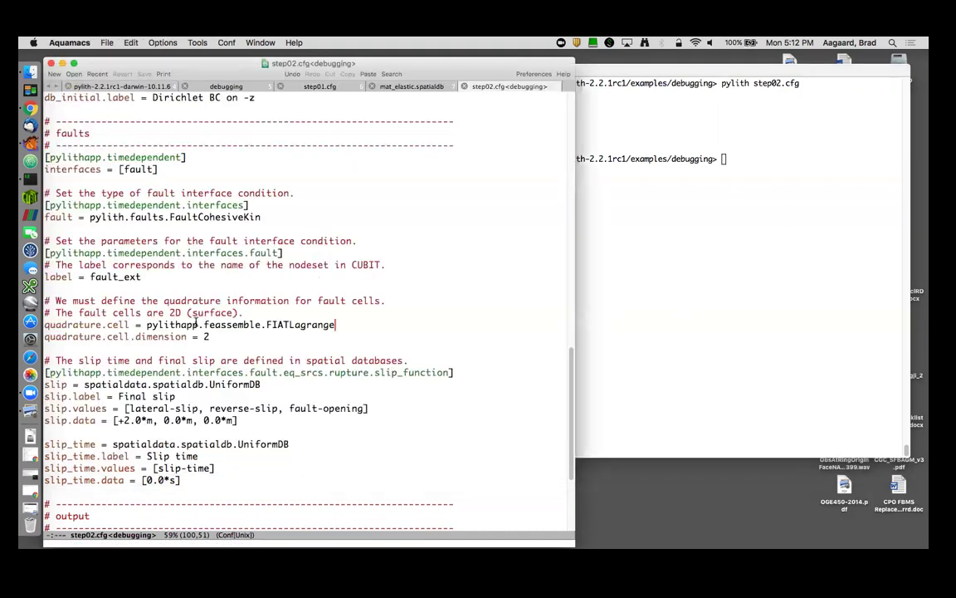
pyautogui.click(197, 325)
pyautogui.press('BackSpace')
pyautogui.press('BackSpace')
pyautogui.press('Delete')
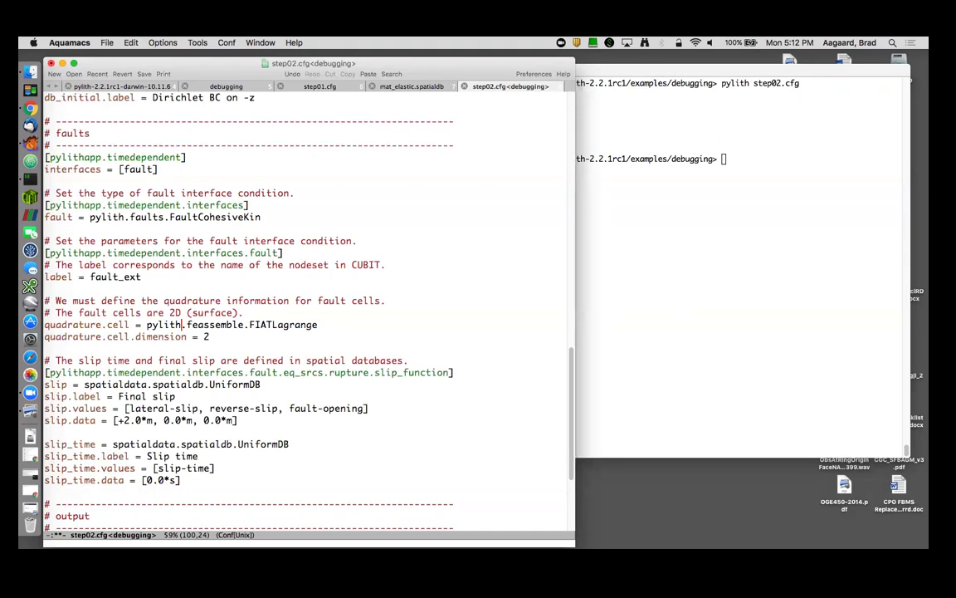
pyautogui.press('super+s')
pyautogui.click(674, 301)
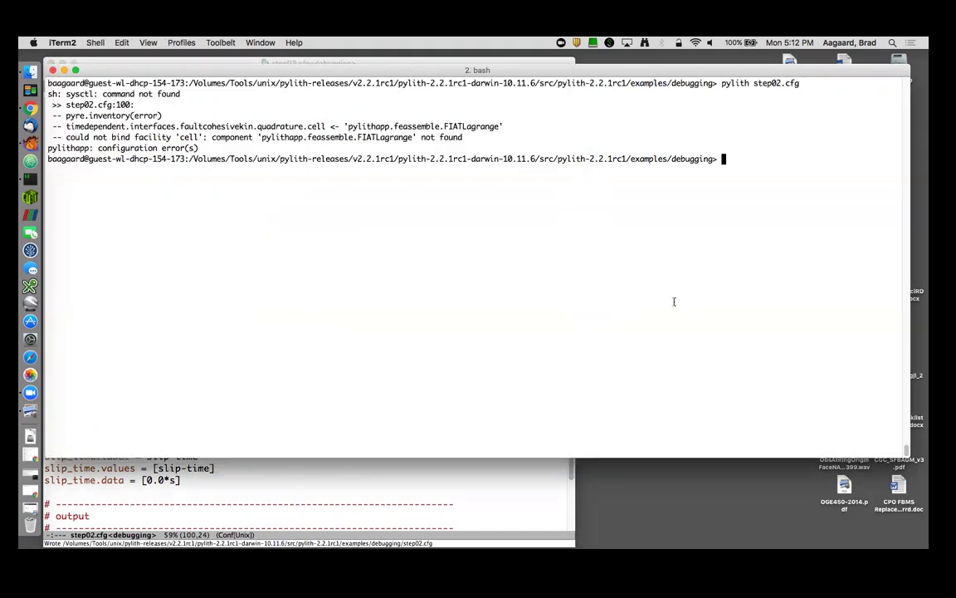
# Step: List ~/src/cig/pylith/pylith/feassemble/FIATLagrange.py to confirm the file exists
pyautogui.write('ls ~/src/cig/pylith/pyl')
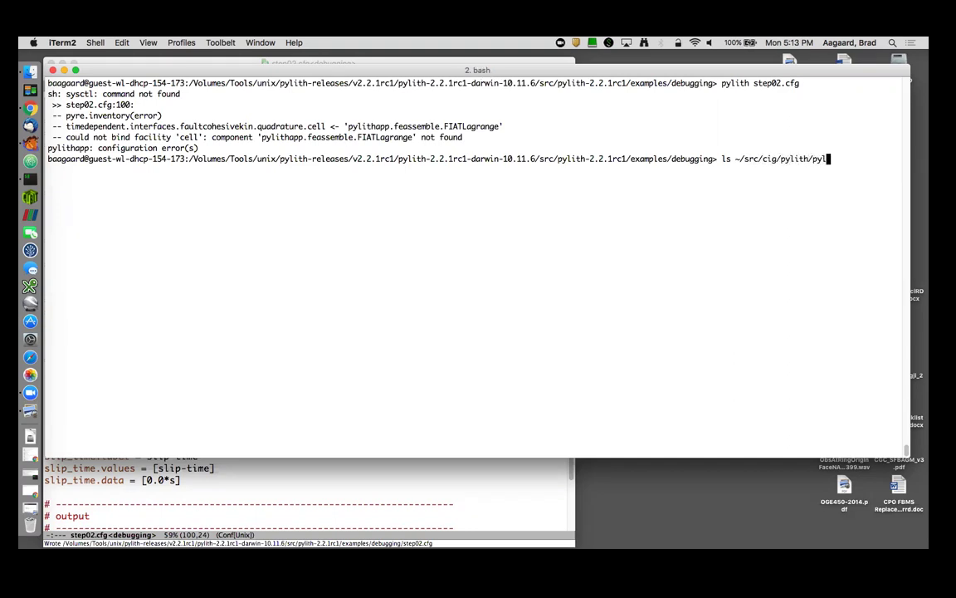
pyautogui.write('ith/fe')
pyautogui.press('Tab')
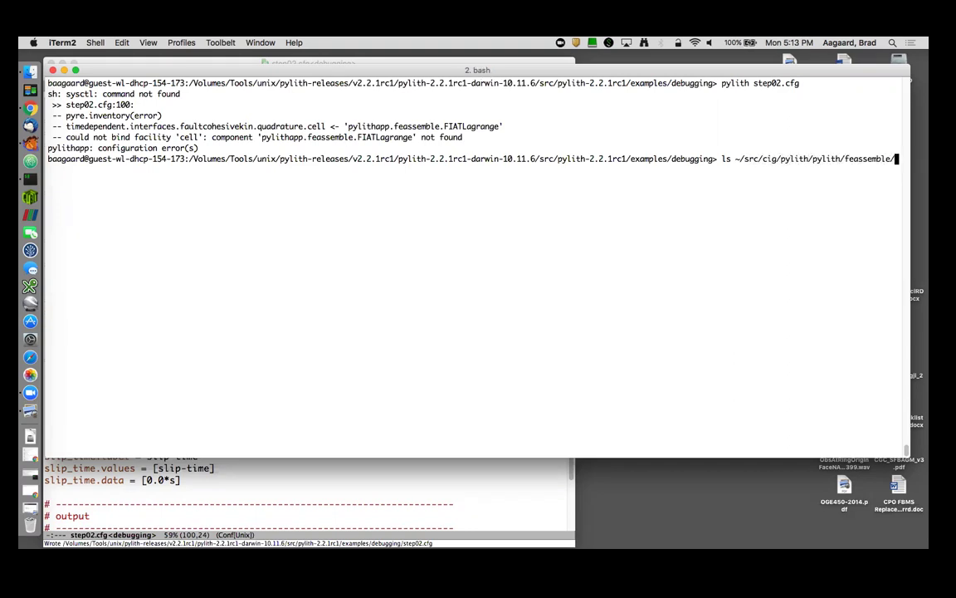
pyautogui.write('FIATL')
pyautogui.press('Tab')
pyautogui.press('Return')
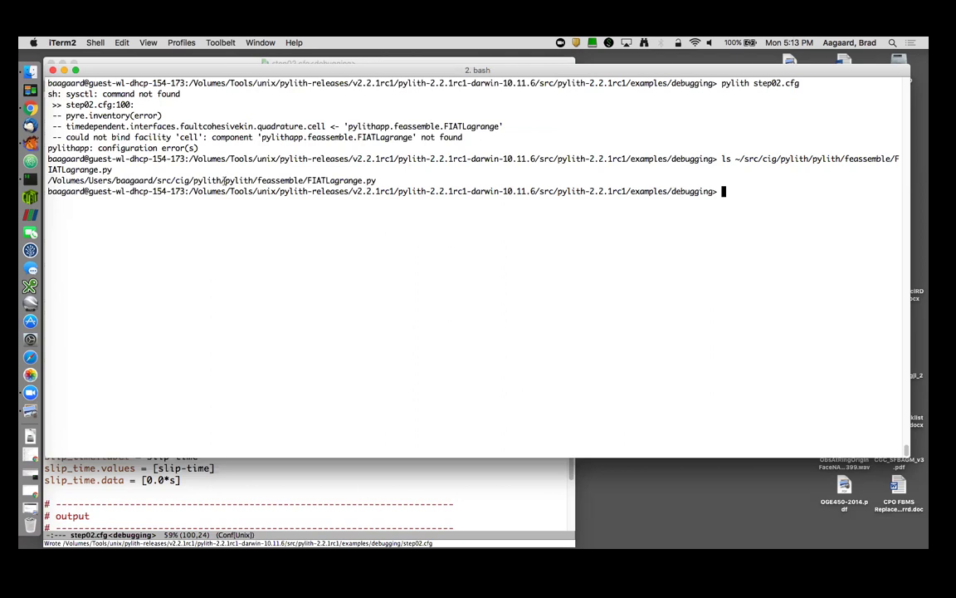
pyautogui.moveTo(225, 181); pyautogui.dragTo(362, 180)
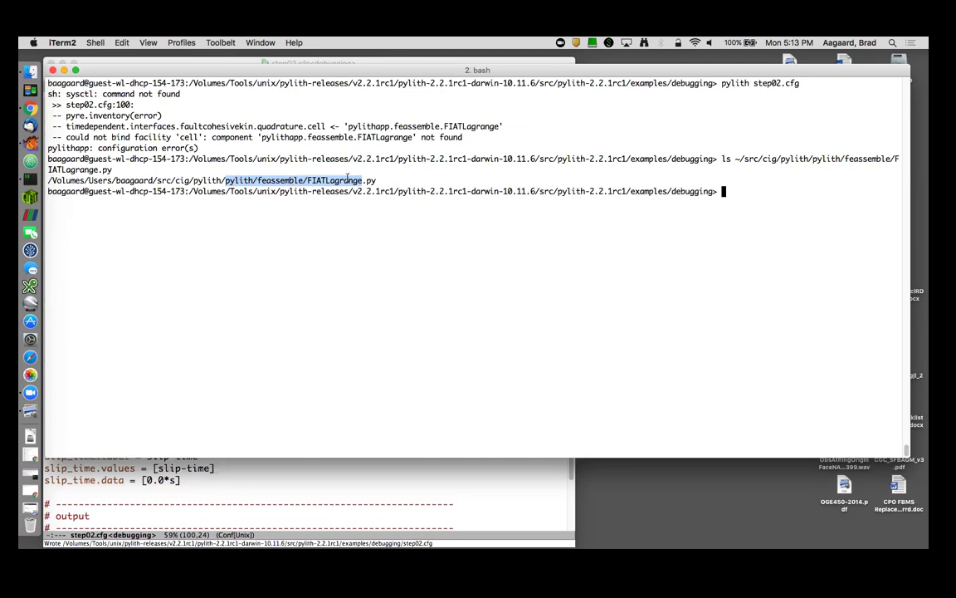
# Step: Rerun `pylith step02.cfg` on a cleared screen and highlight the Jacobian determinant error for cell 0
pyautogui.hotkey('ctrl', 'l')
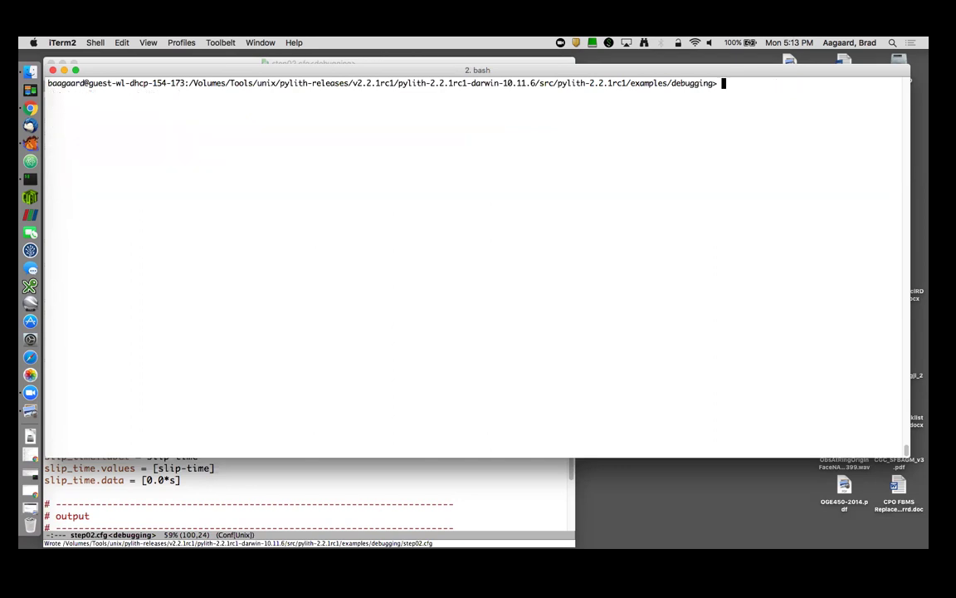
pyautogui.press('Up')
pyautogui.press('Up')
pyautogui.press('Return')
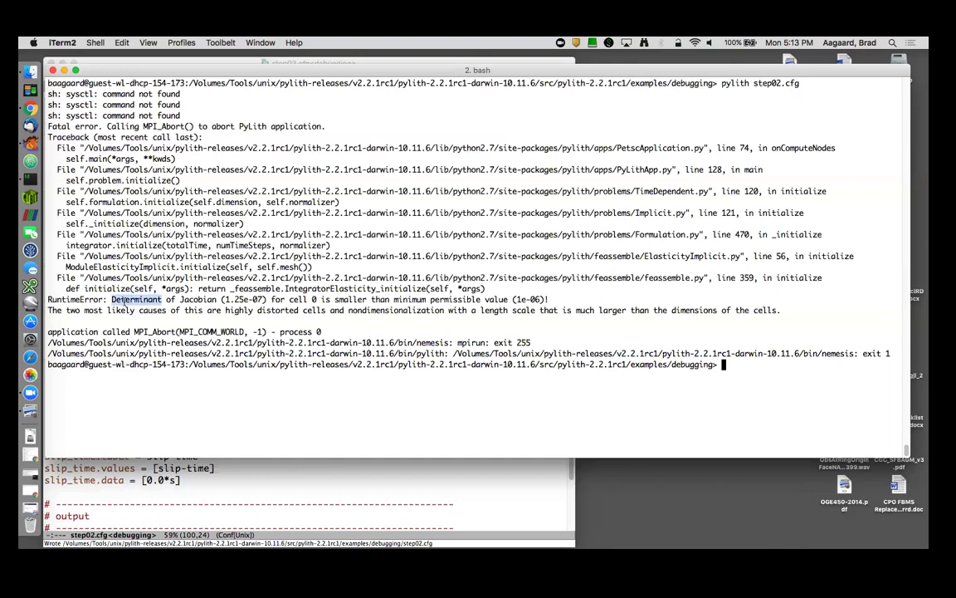
pyautogui.tripleClick(116, 301)
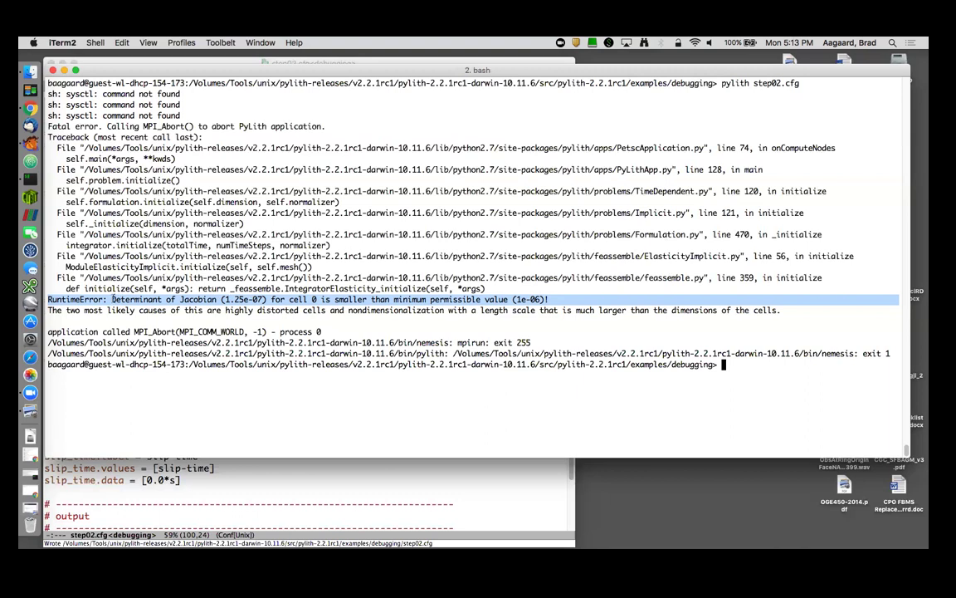
pyautogui.click(113, 299)
pyautogui.moveTo(113, 299); pyautogui.dragTo(548, 299)
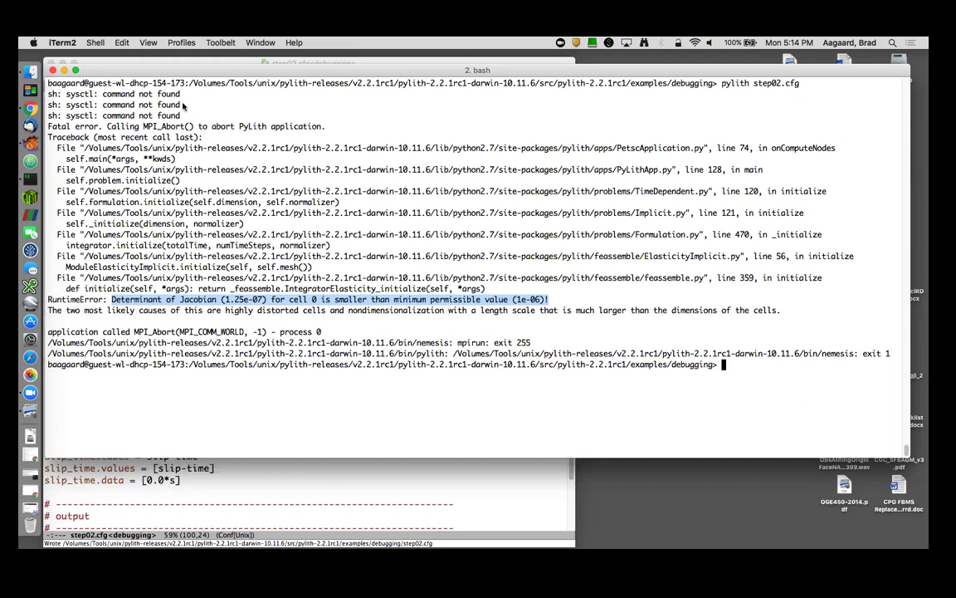
# Step: Open mesh.exo from the examples/debugging folder in ParaView and apply it
pyautogui.click(30, 196)
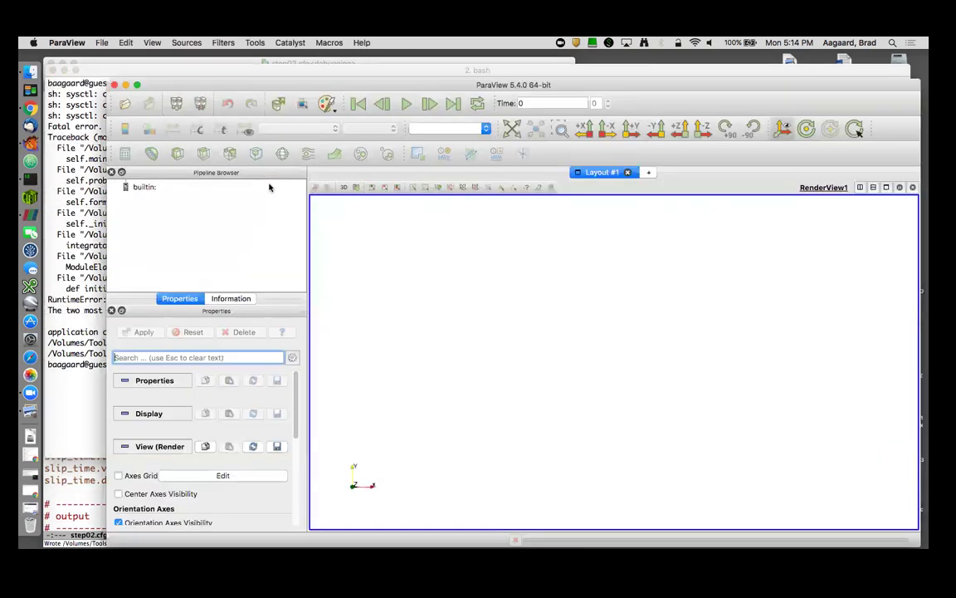
pyautogui.click(125, 104)
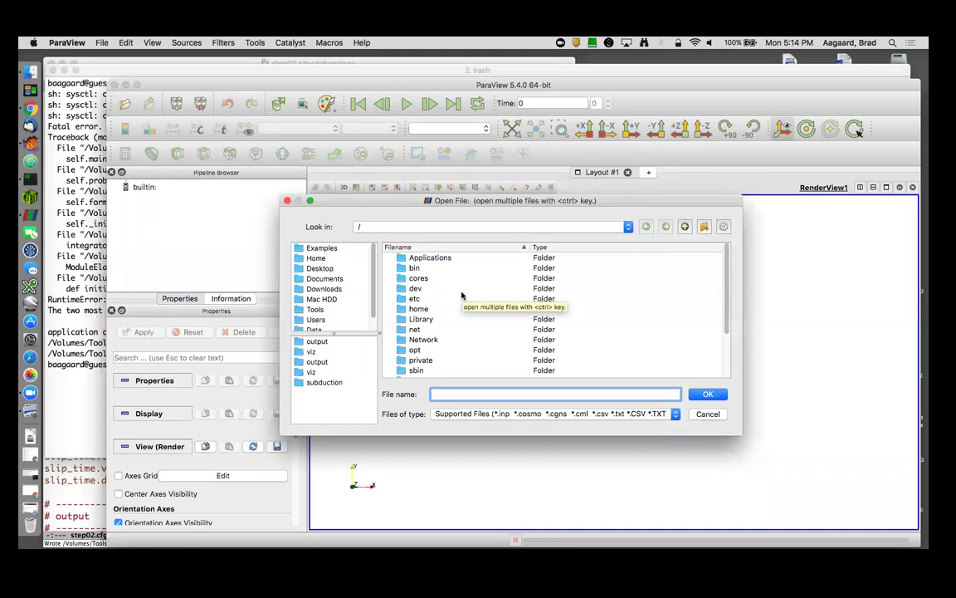
pyautogui.click(319, 342)
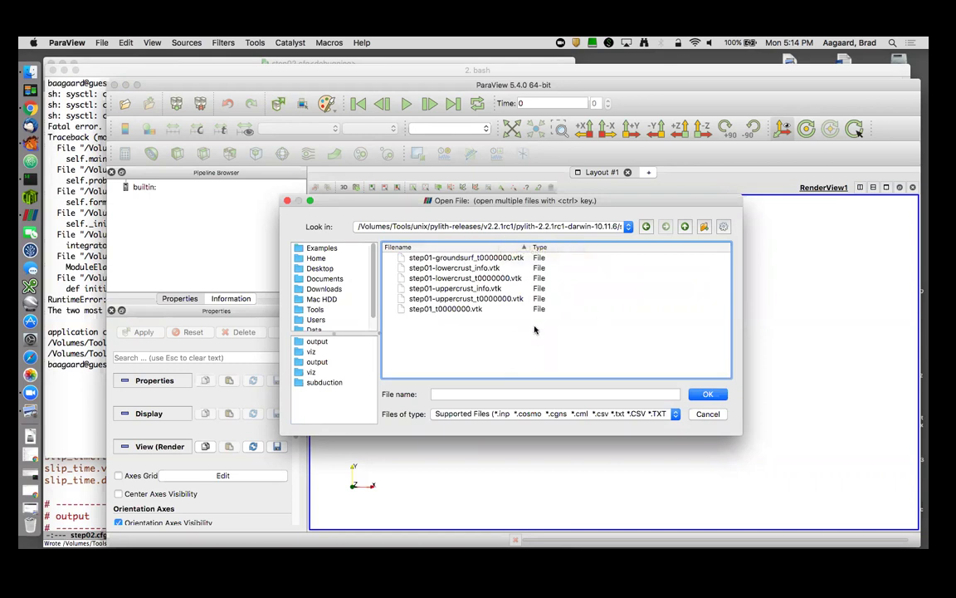
pyautogui.click(538, 226)
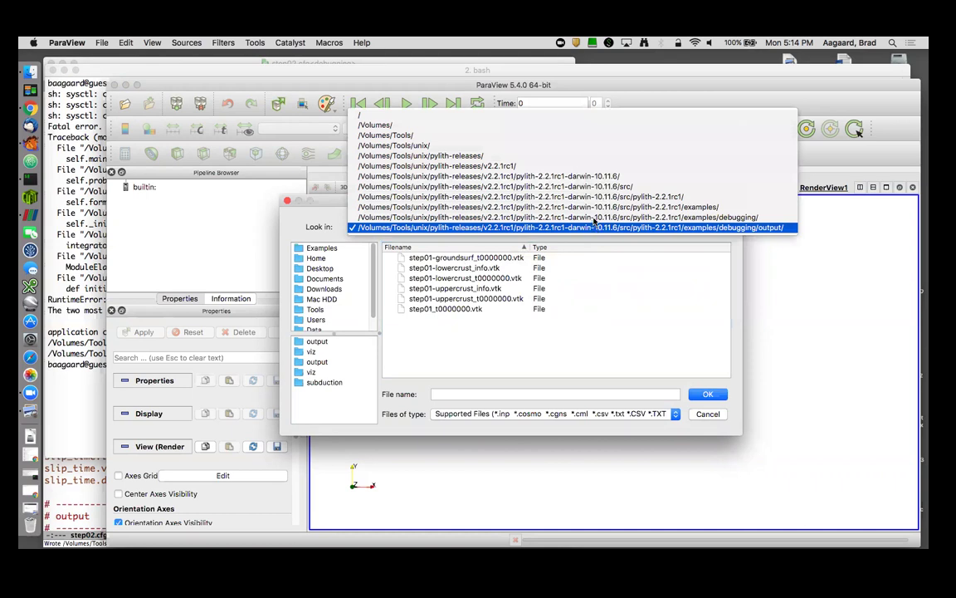
pyautogui.click(594, 216)
pyautogui.doubleClick(432, 279)
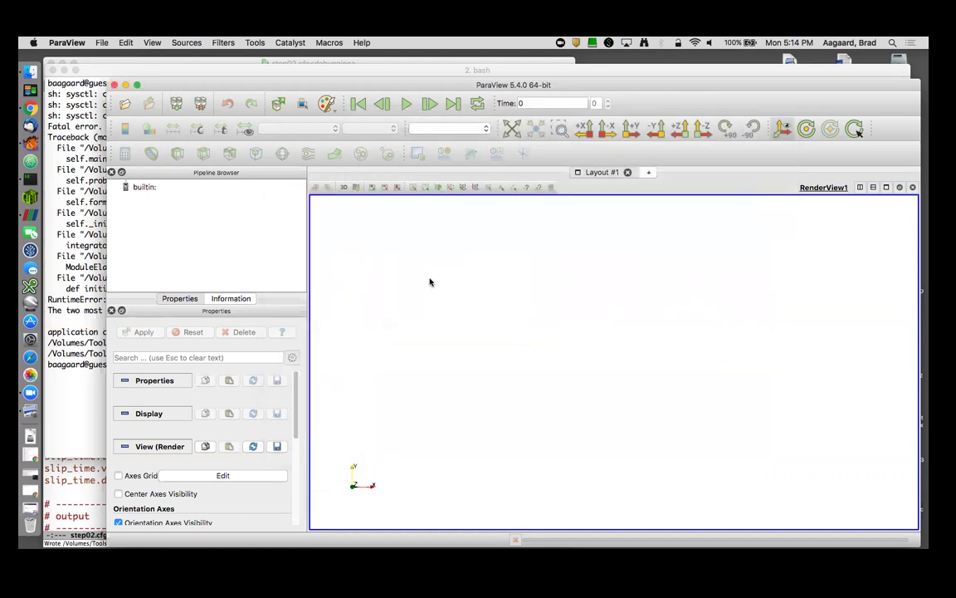
pyautogui.click(141, 331)
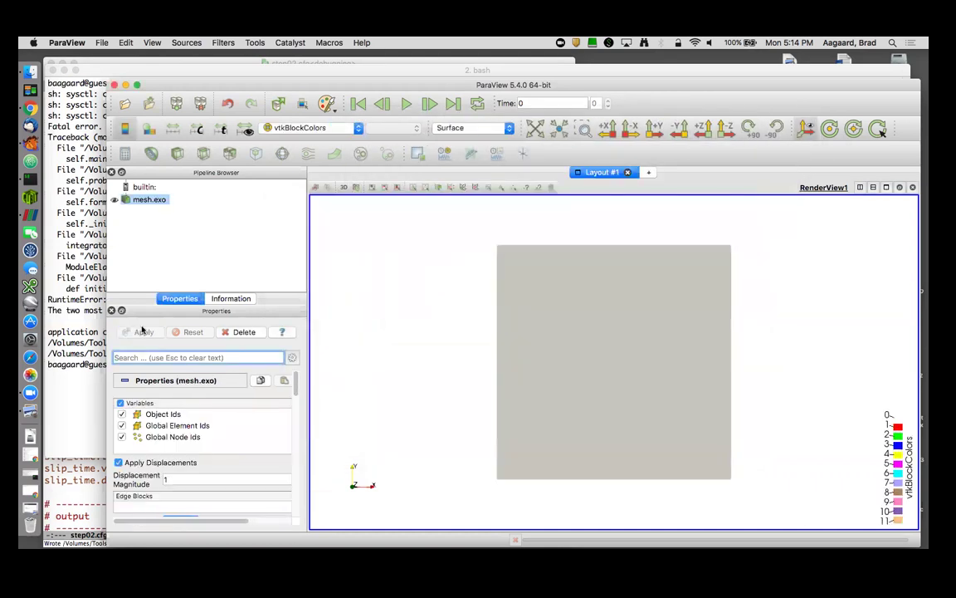
# Step: Render the mesh as Surface With Edges and tilt it into a 3D view
pyautogui.click(448, 127)
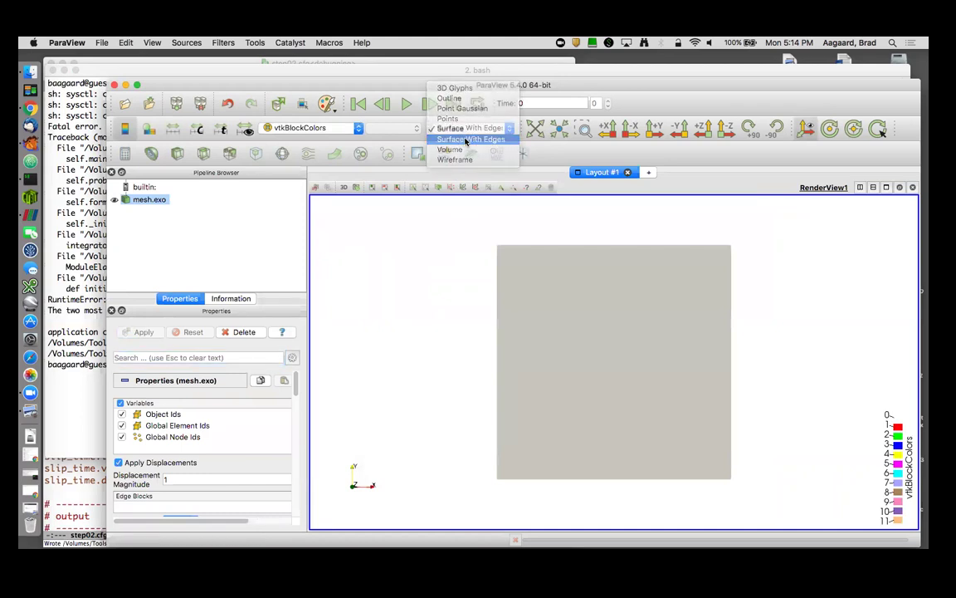
pyautogui.click(452, 137)
pyautogui.moveTo(576, 338); pyautogui.dragTo(587, 238)
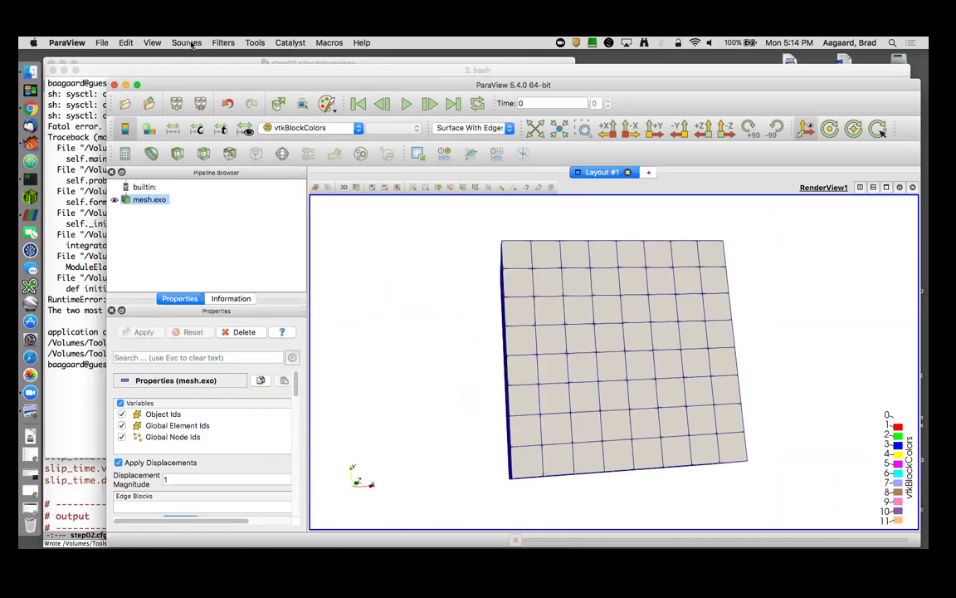
# Step: Apply a Mesh Quality filter to mesh.exo, colouring the box by Quality (1.0 to 1.0002)
pyautogui.click(221, 42)
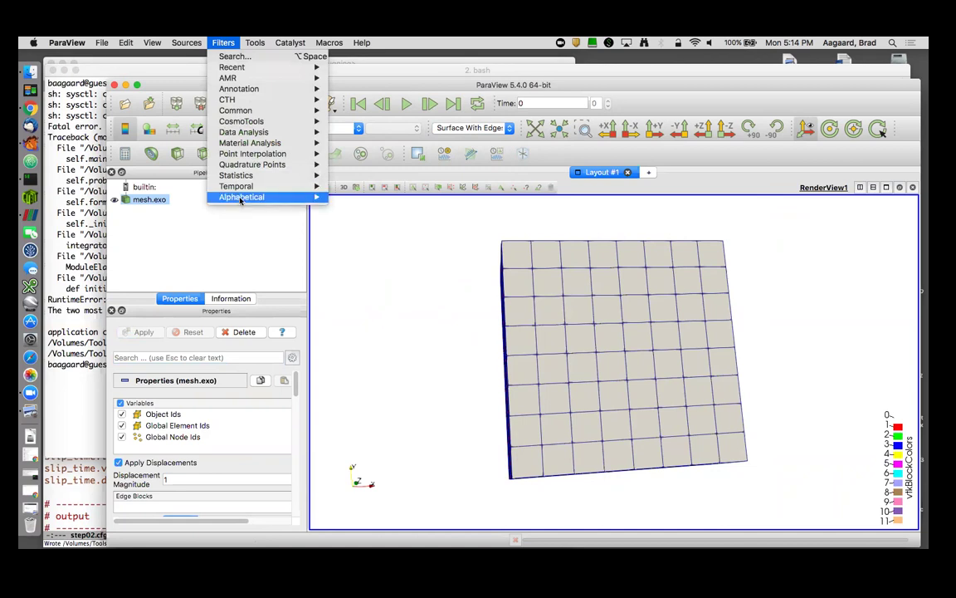
pyautogui.moveTo(245, 197)
pyautogui.scroll(-20, 448, 405)
pyautogui.scroll(-13, 446, 403)
pyautogui.scroll(11, 446, 403)
pyautogui.scroll(5, 446, 402)
pyautogui.moveTo(362, 42)
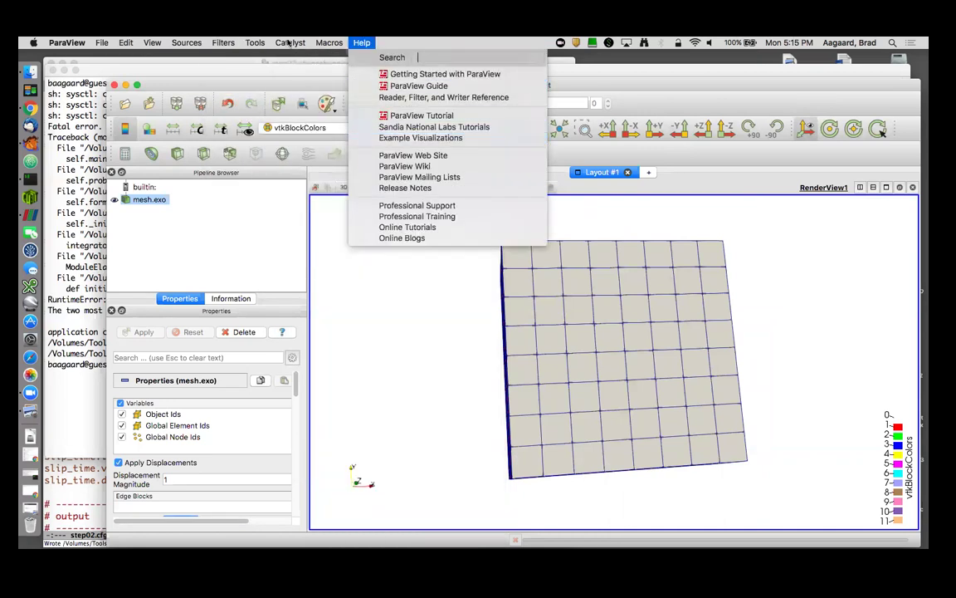
pyautogui.moveTo(226, 43)
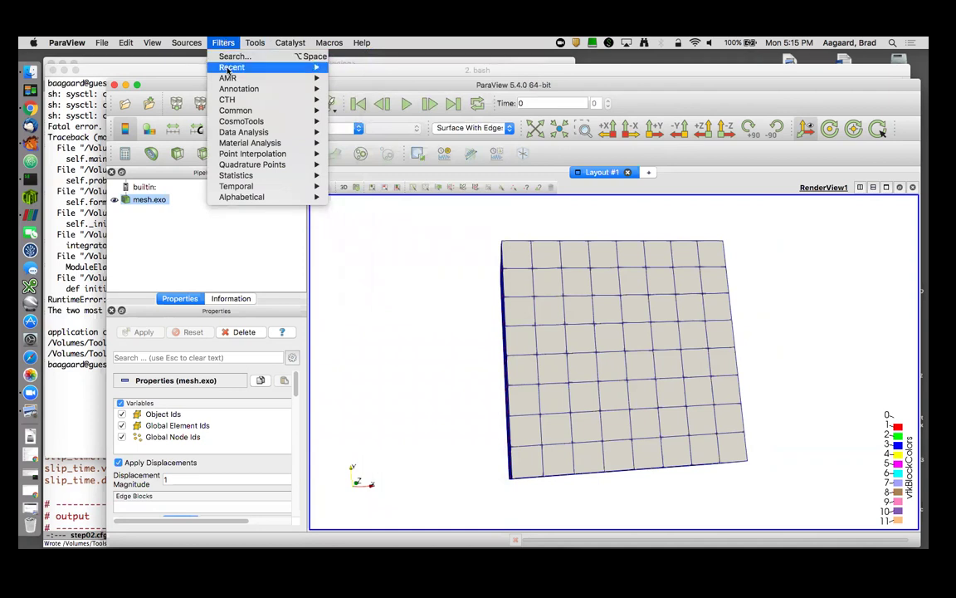
pyautogui.moveTo(229, 71)
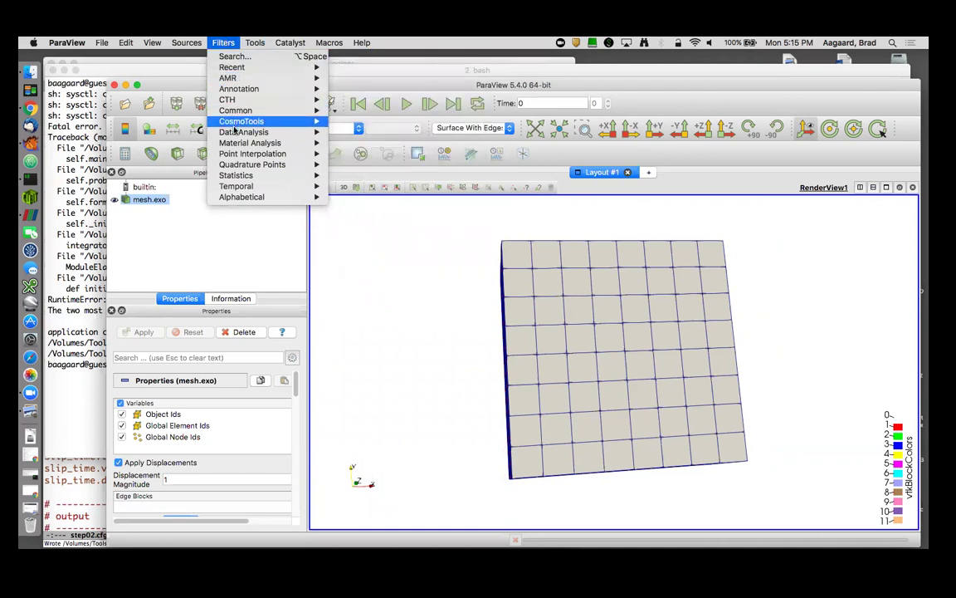
pyautogui.moveTo(235, 133)
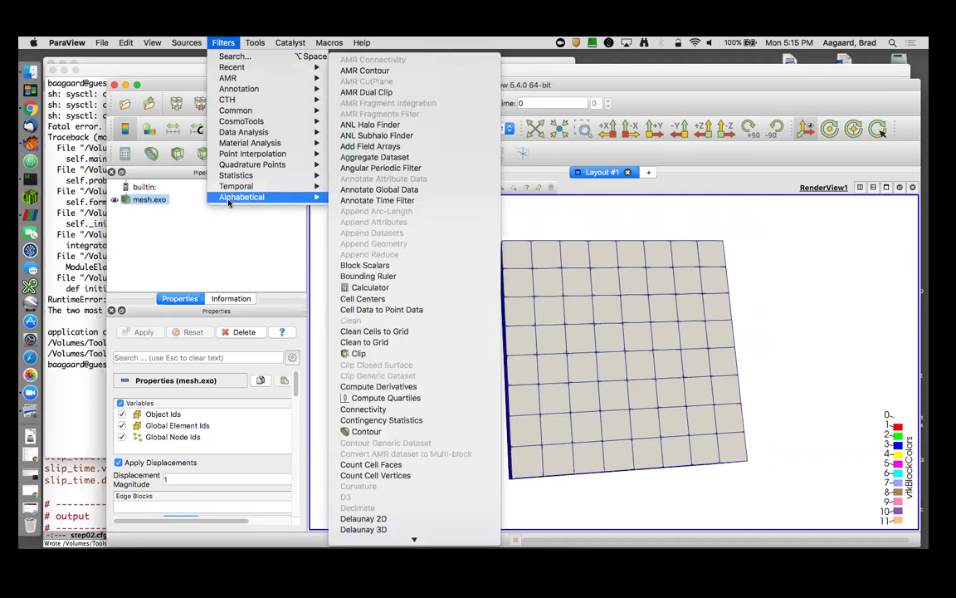
pyautogui.scroll(-10, 440, 208)
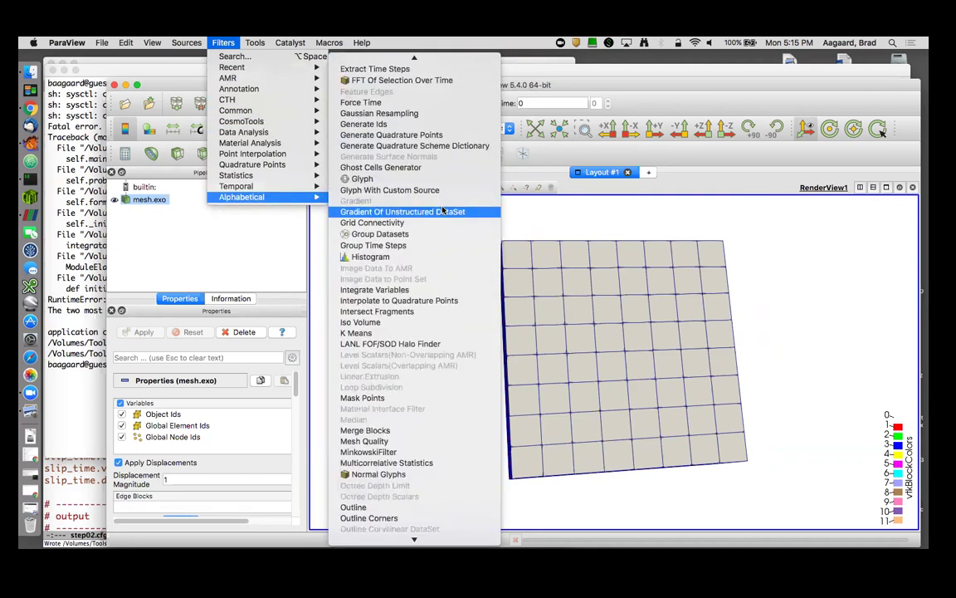
pyautogui.click(373, 441)
pyautogui.click(143, 331)
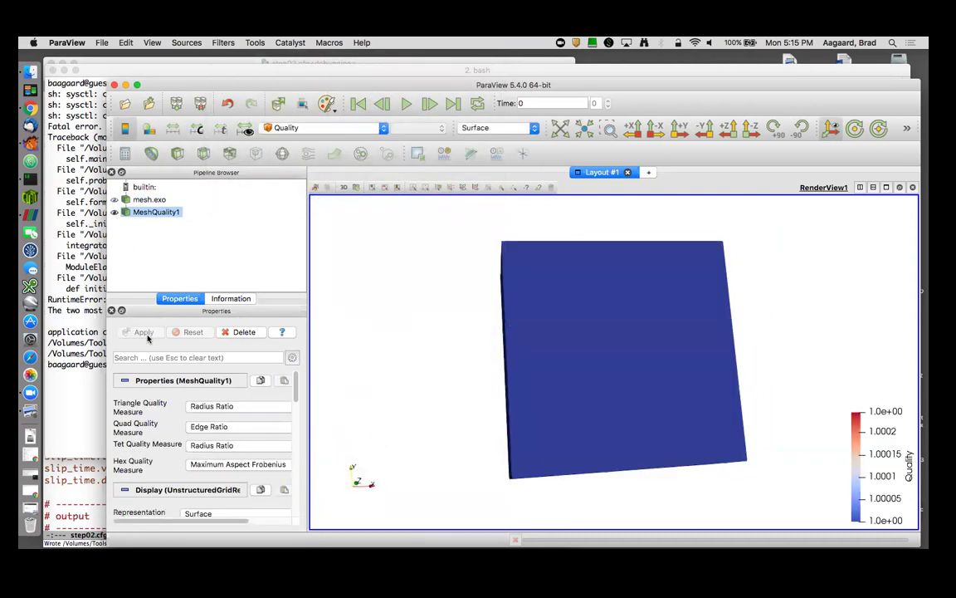
# Step: Check the Quality array's data range in the Information panel, confirming it is essentially 1
pyautogui.click(238, 300)
pyautogui.scroll(-10, 220, 387)
pyautogui.scroll(-5, 224, 386)
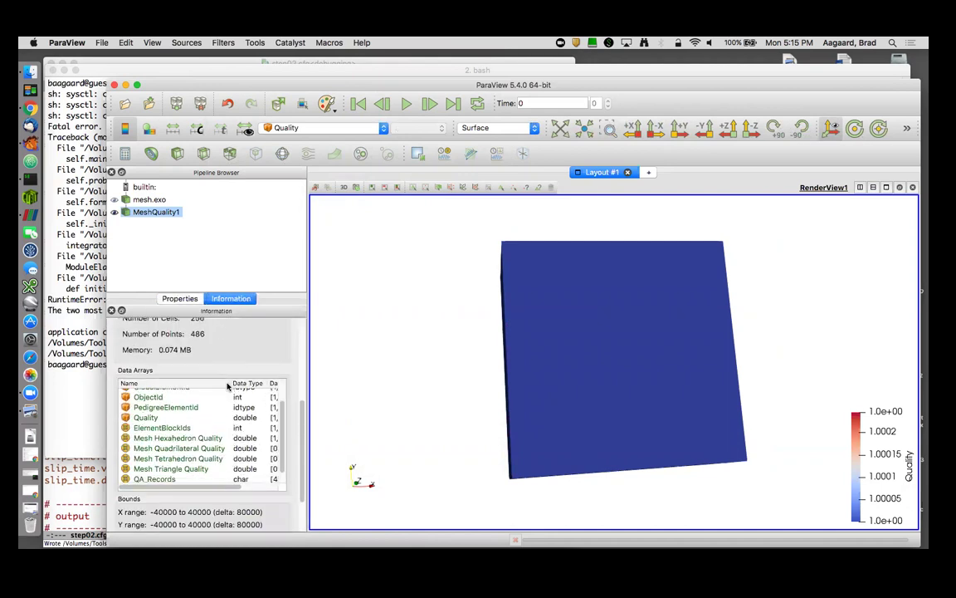
pyautogui.scroll(-3, 228, 386)
pyautogui.scroll(4, 227, 386)
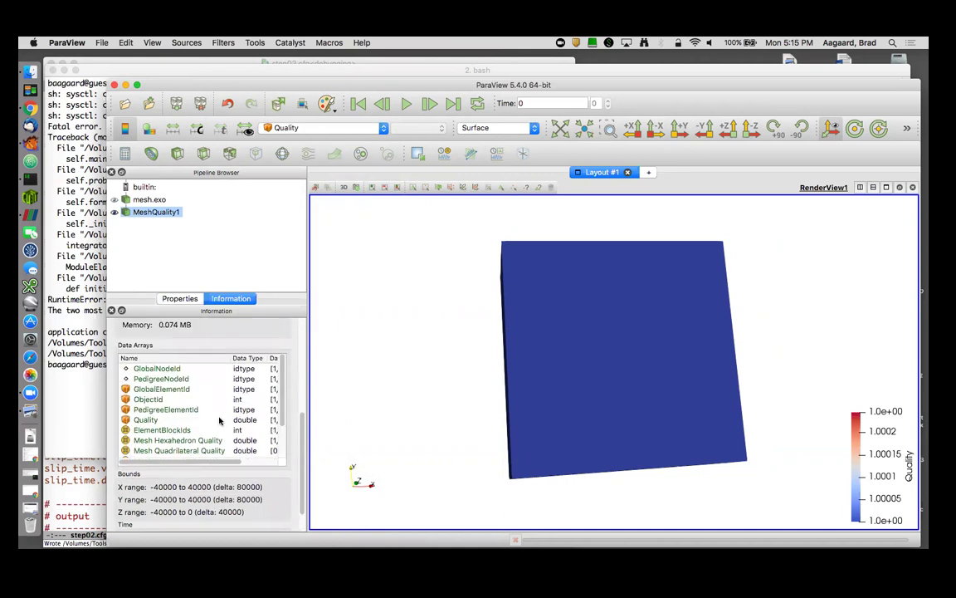
pyautogui.click(218, 419)
pyautogui.moveTo(188, 462); pyautogui.dragTo(222, 462)
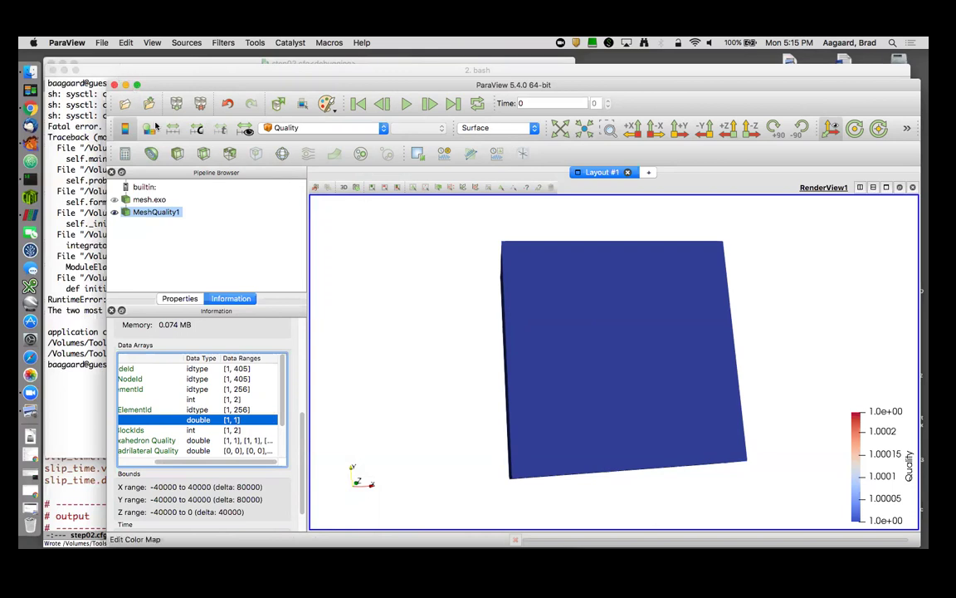
# Step: Delete MeshQuality1 and mesh.exo from the pipeline and quit ParaView
pyautogui.click(184, 298)
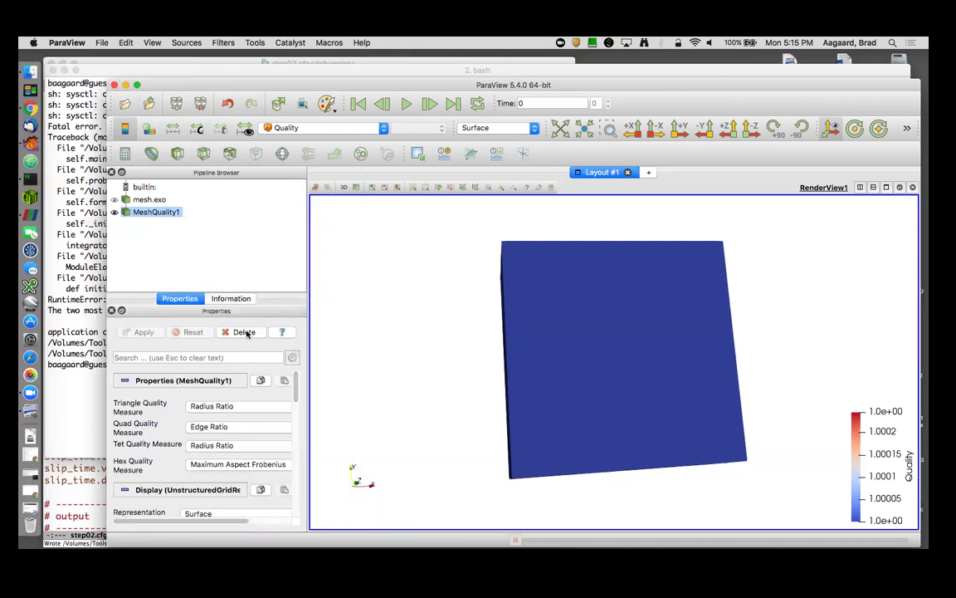
pyautogui.click(246, 333)
pyautogui.click(249, 333)
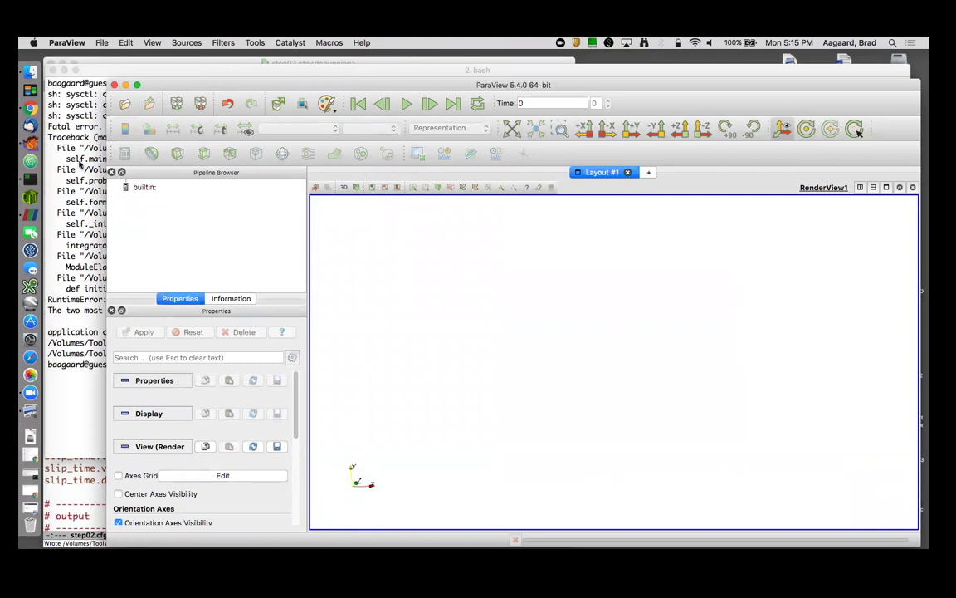
pyautogui.click(65, 43)
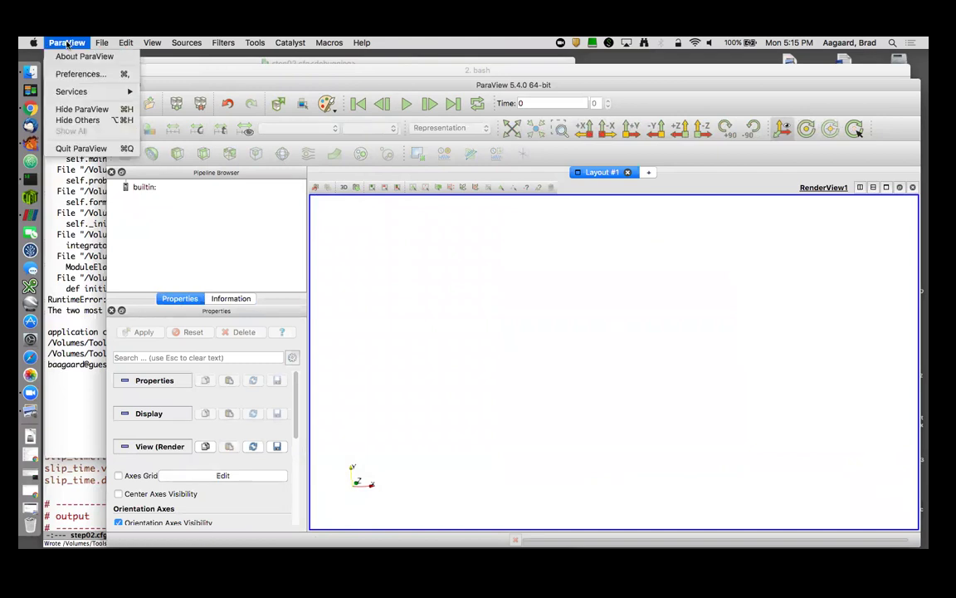
pyautogui.click(80, 150)
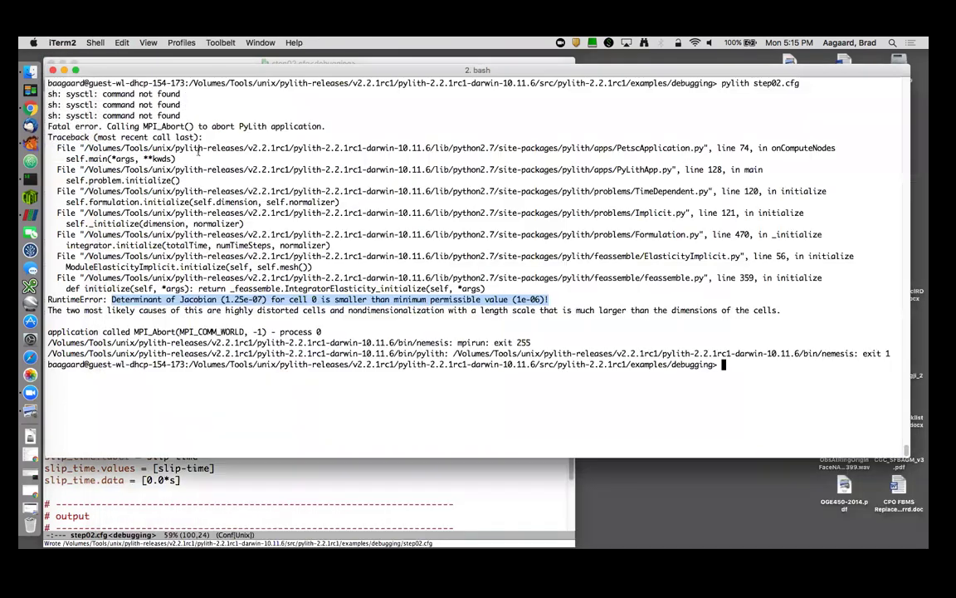
# Step: Locate the normalizer settings in step02.cfg in Aquamacs
pyautogui.click(179, 467)
pyautogui.scroll(20, 233, 362)
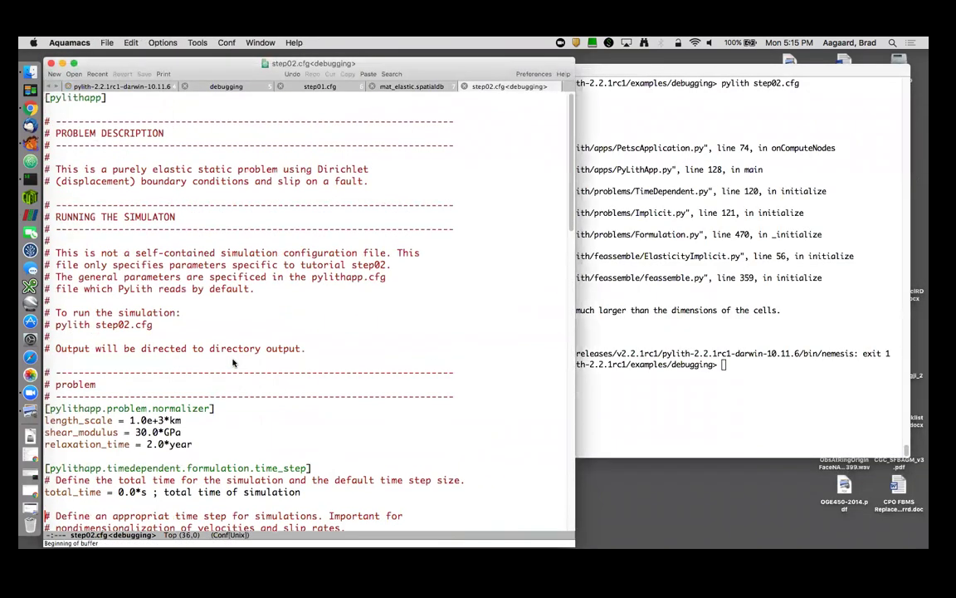
pyautogui.scroll(-3, 189, 327)
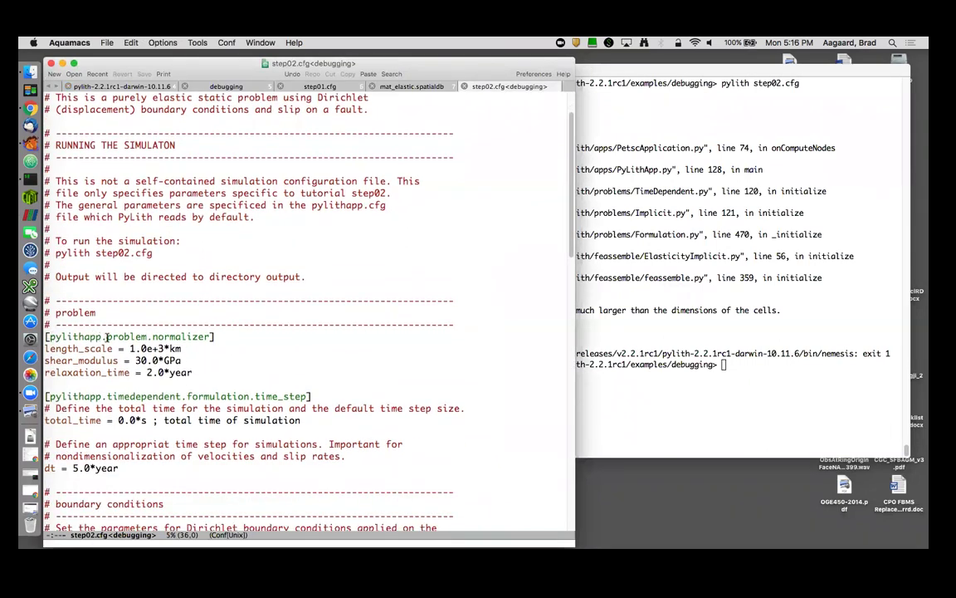
pyautogui.click(107, 336)
# Step: Run 'pylith step02.cfg --problem.normalizer.help-properties' to show length_scale 1e+06 m
pyautogui.click(720, 332)
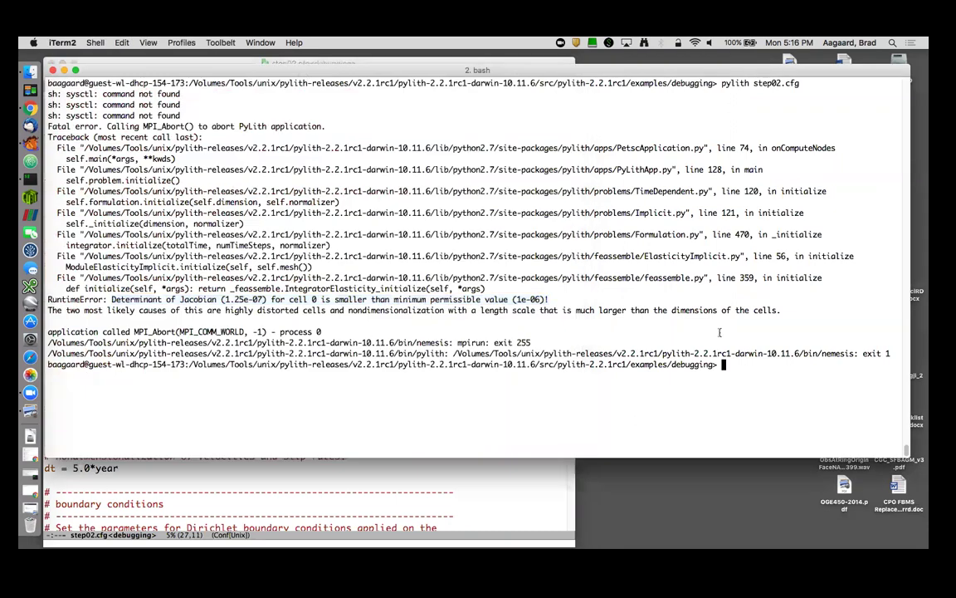
pyautogui.press('Up')
pyautogui.write('--p')
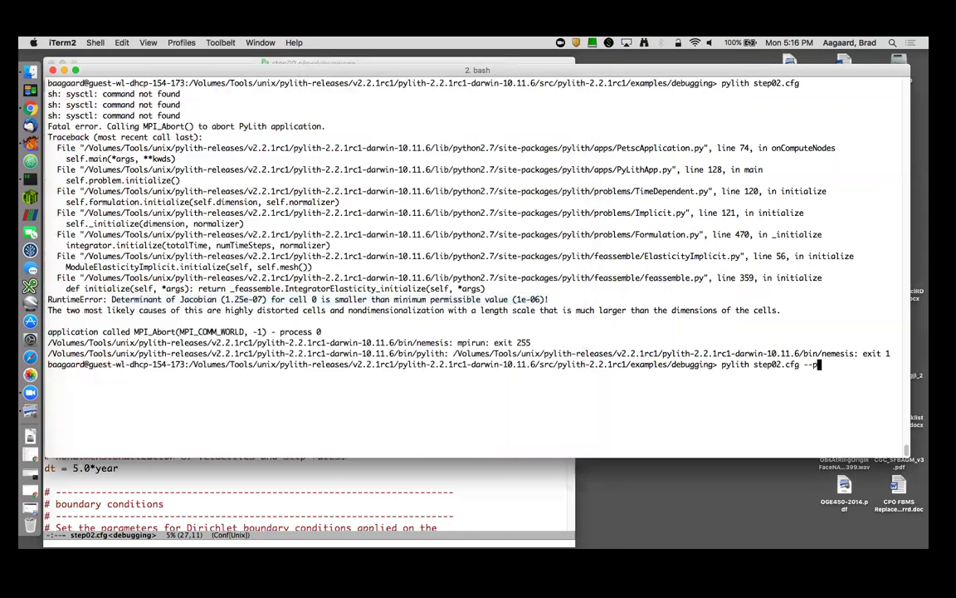
pyautogui.write('roblem.normalizer.help-properties')
pyautogui.press('Return')
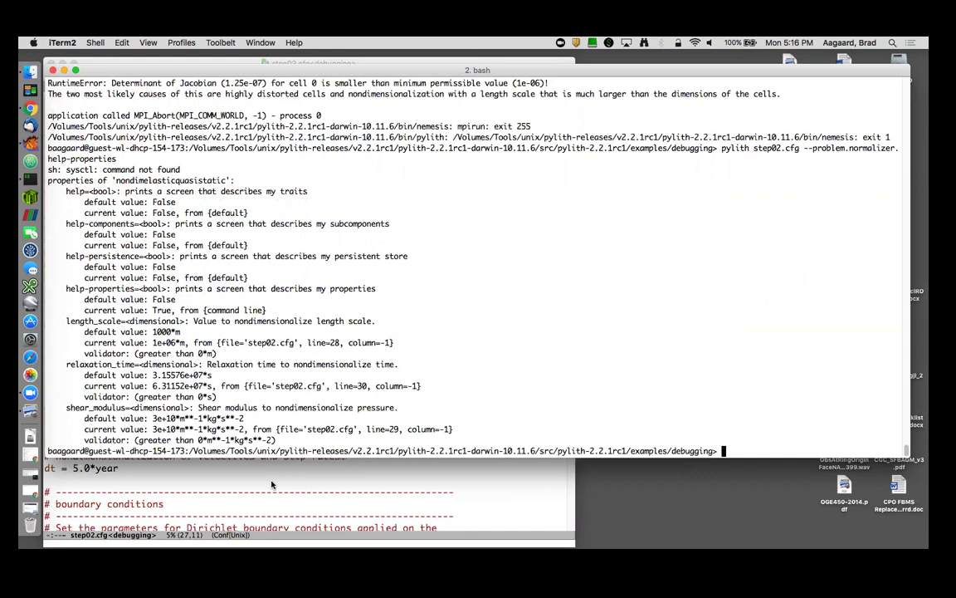
# Step: Change length_scale in step02.cfg to 1.0*km by removing the e+3 exponent, and save
pyautogui.click(272, 484)
pyautogui.click(164, 349)
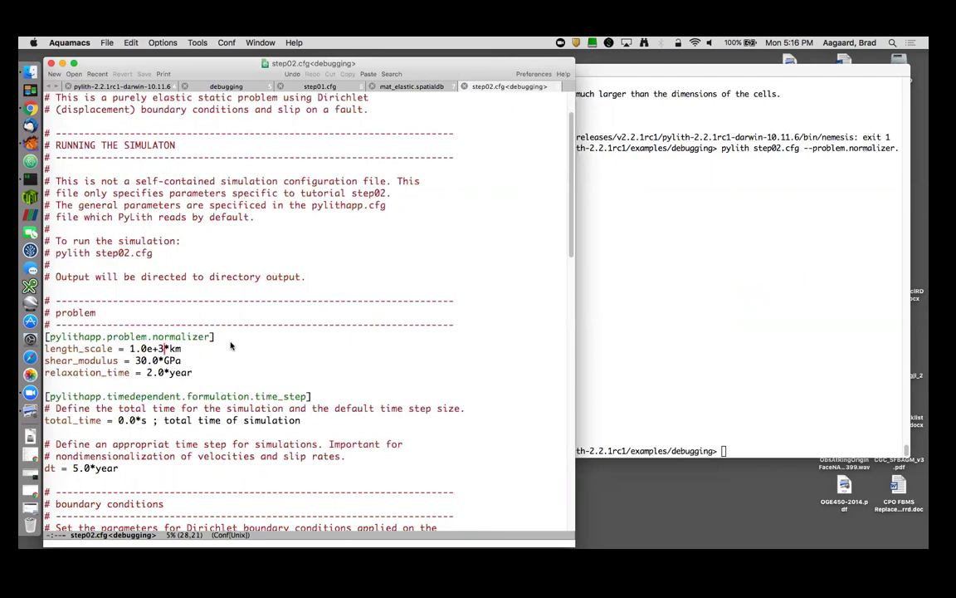
pyautogui.press('BackSpace')
pyautogui.press('BackSpace')
pyautogui.press('BackSpace')
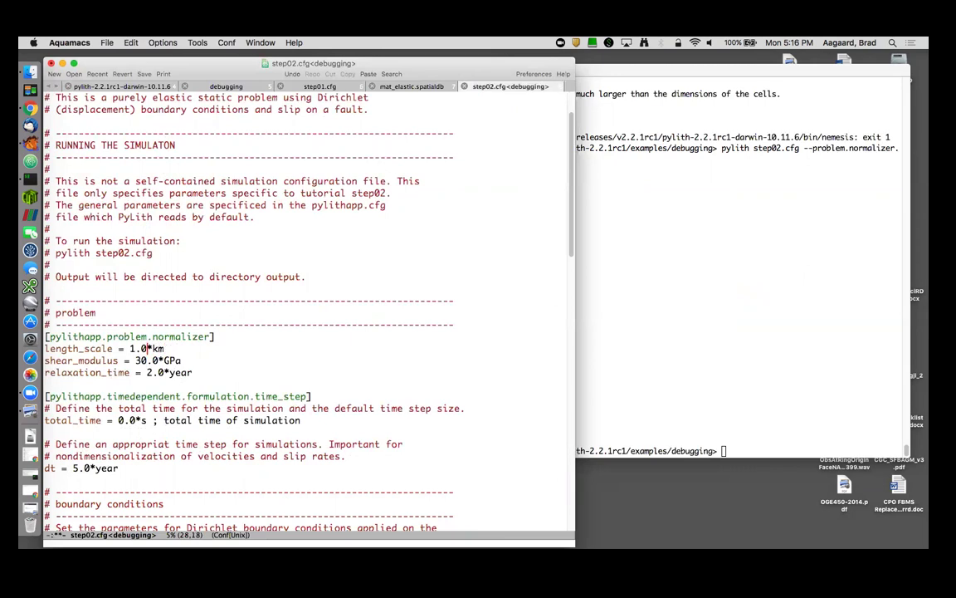
pyautogui.press('super+s')
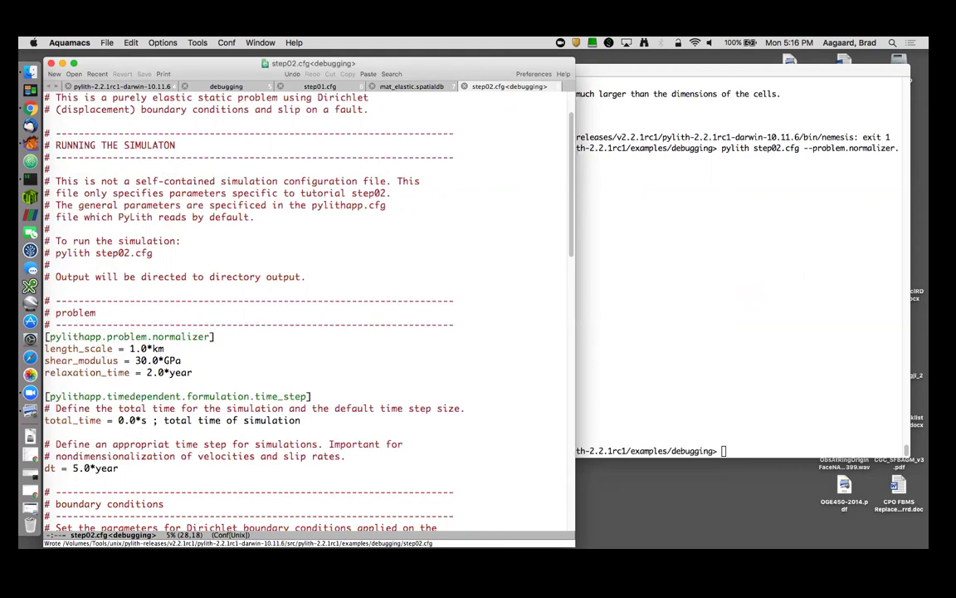
# Step: Clear the terminal and rerun 'pylith step02.cfg', now reporting missing left-lateral-slip
pyautogui.press('super+Tab')
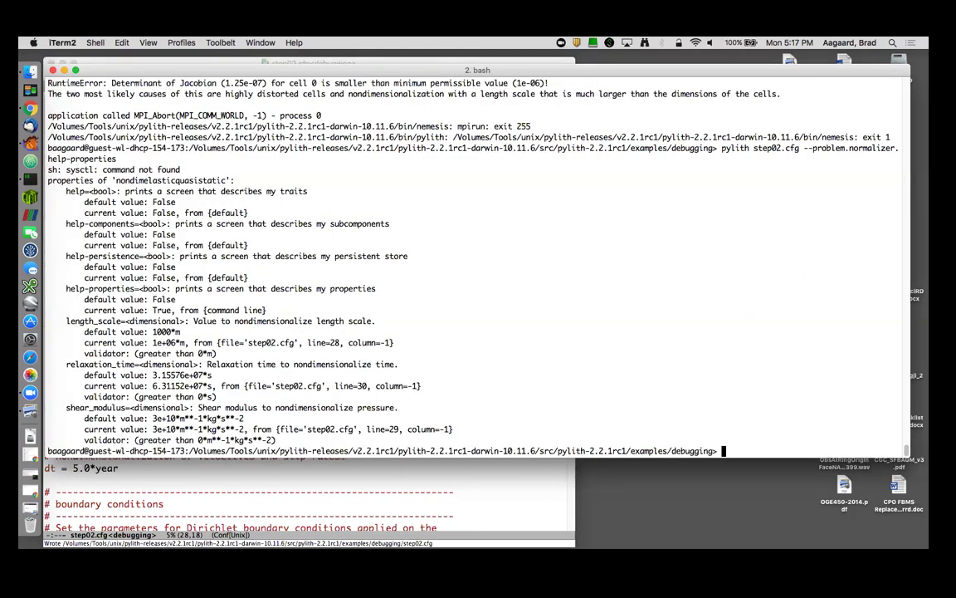
pyautogui.press('Up')
pyautogui.hotkey('ctrl', 'c')
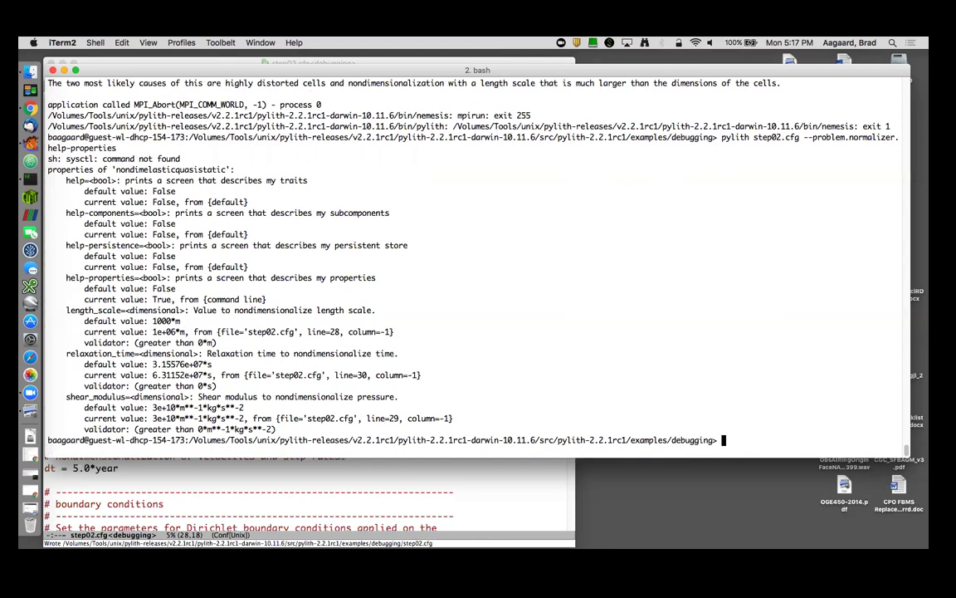
pyautogui.press('super+k')
pyautogui.press('Up')
pyautogui.press('Up')
pyautogui.press('Return')
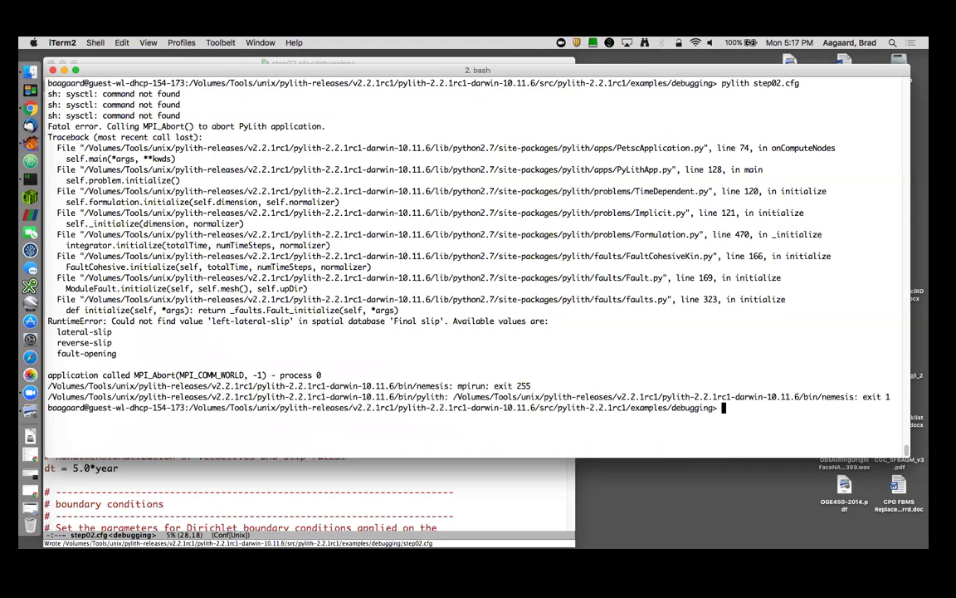
pyautogui.doubleClick(666, 254)
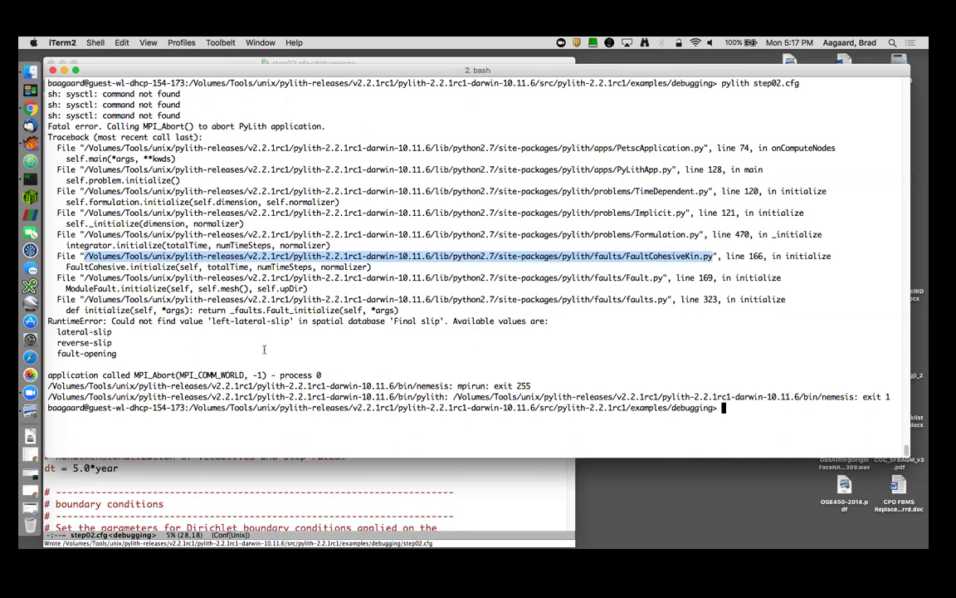
pyautogui.doubleClick(217, 322)
pyautogui.doubleClick(71, 332)
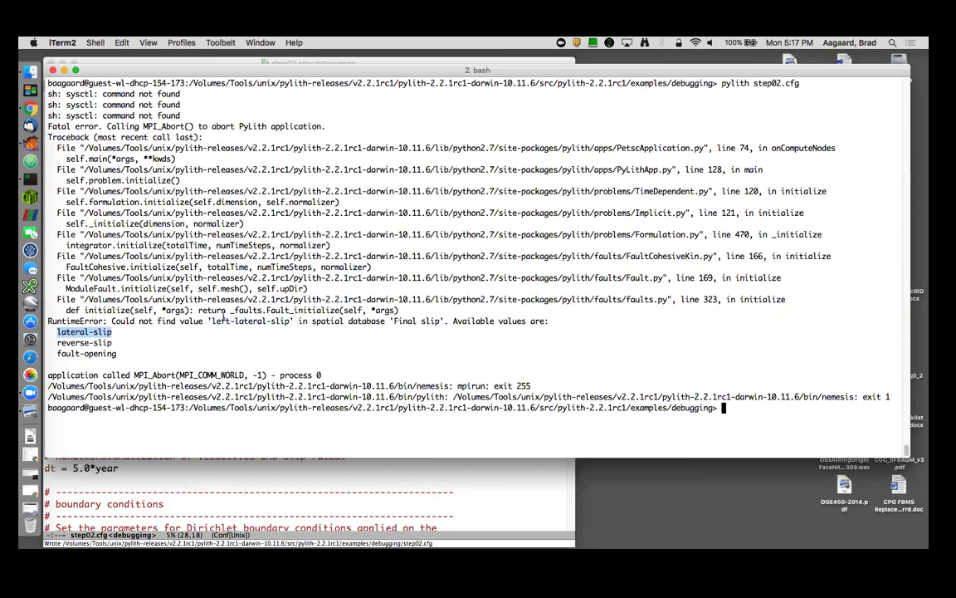
# Step: Change the first slip value in step02.cfg from lateral-slip to left-lateral-slip and save
pyautogui.press('super+Tab')
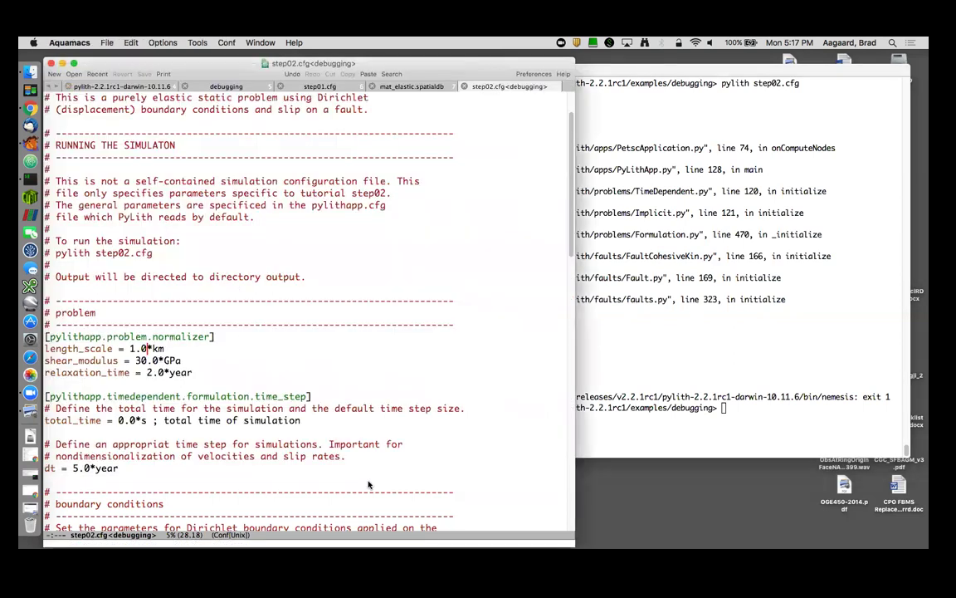
pyautogui.scroll(-5, 316, 398)
pyautogui.scroll(-10, 327, 408)
pyautogui.scroll(-3, 326, 409)
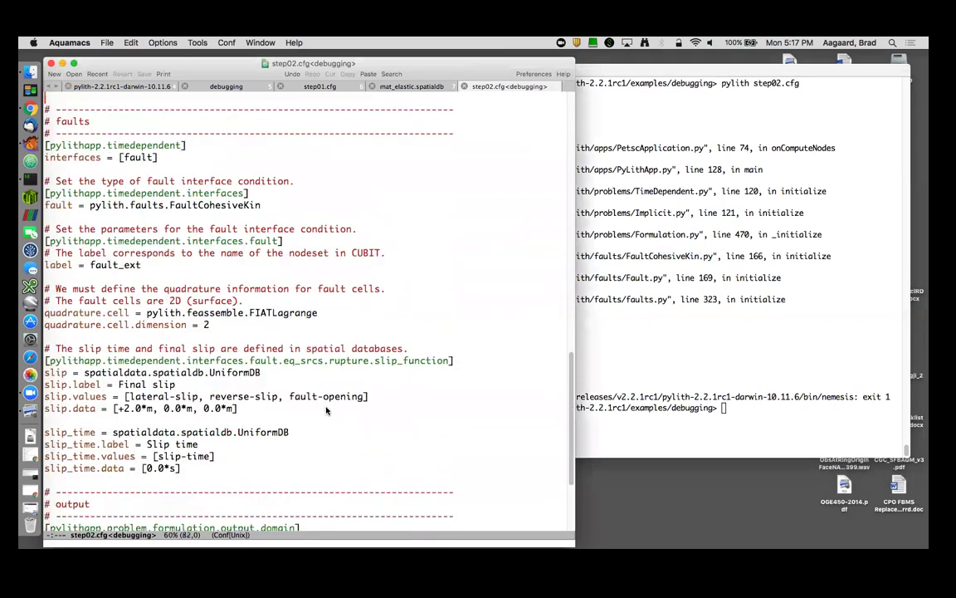
pyautogui.scroll(-3, 326, 408)
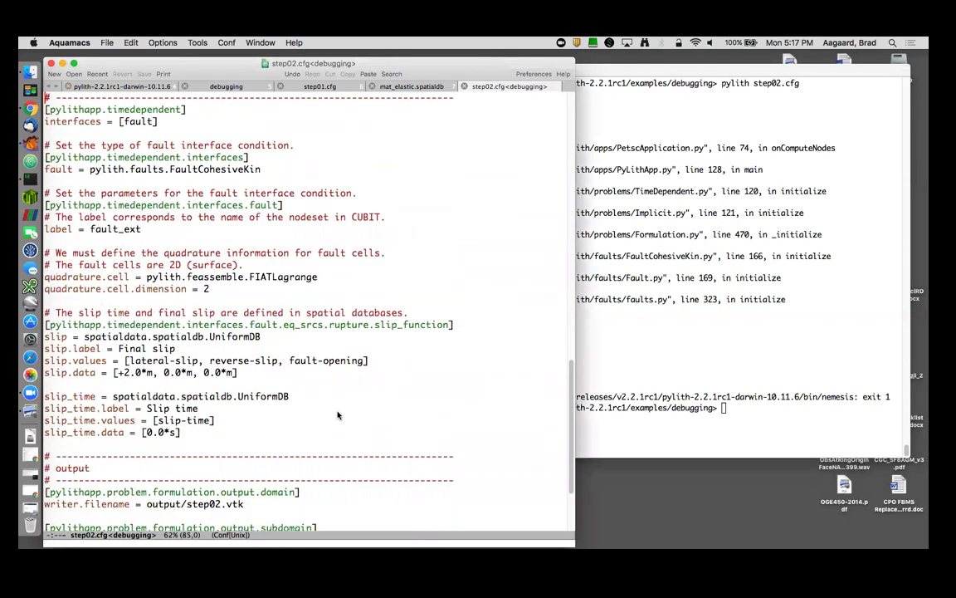
pyautogui.doubleClick(235, 336)
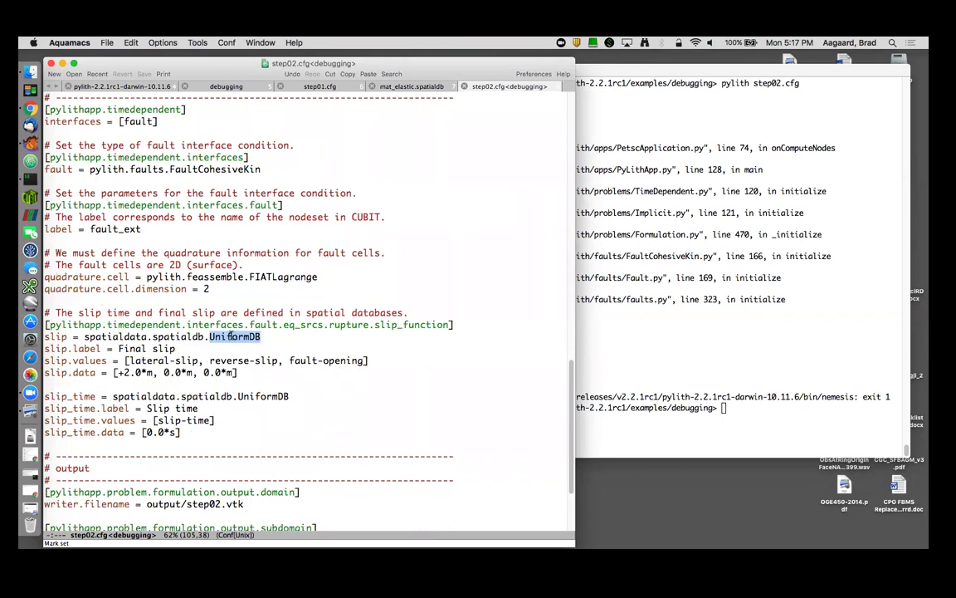
pyautogui.click(128, 361)
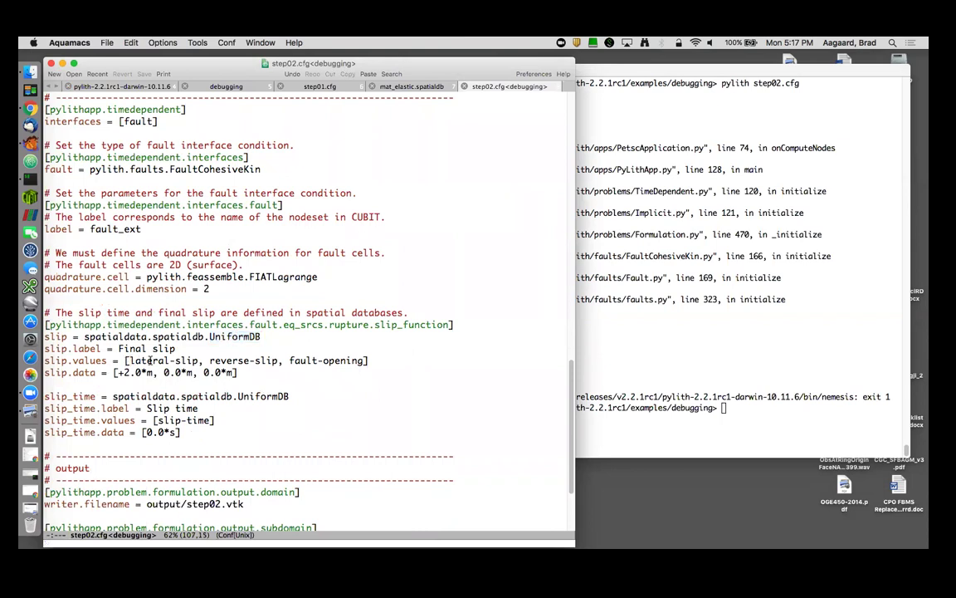
pyautogui.write('left-')
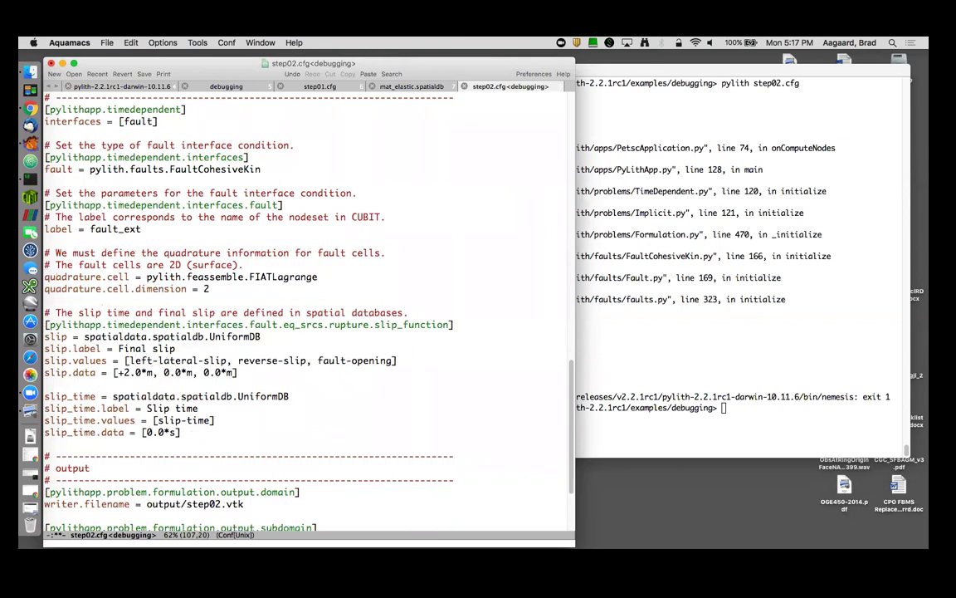
pyautogui.press('super+s')
# Step: Clear iTerm2 and recall 'pylith step02.cfg' at the prompt
pyautogui.click(702, 342)
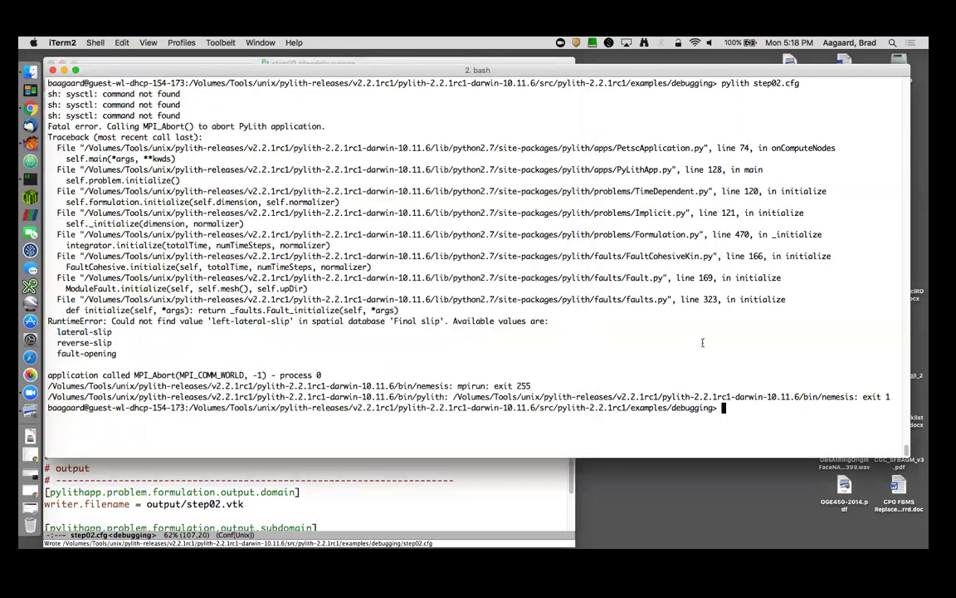
pyautogui.press('super+k')
pyautogui.press('Up')
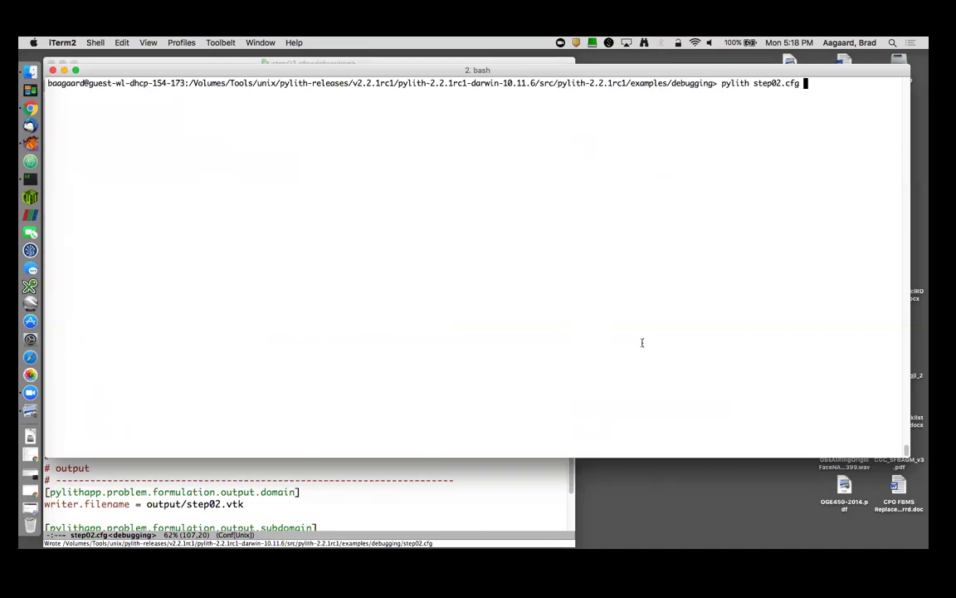
# Step: Rerun 'pylith step02.cfg' and select the vertex 396 / fault_ext RuntimeError message
pyautogui.press('Return')
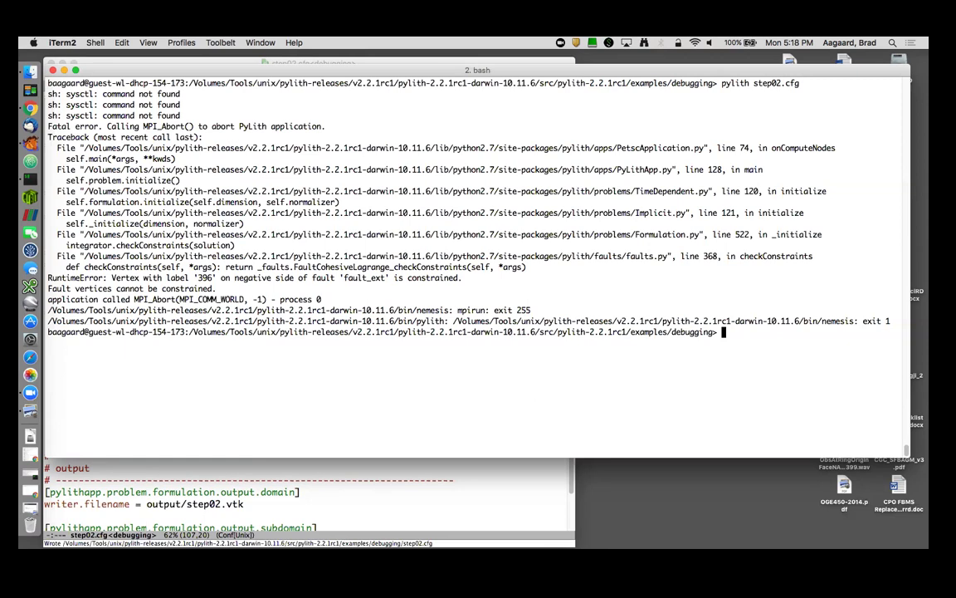
pyautogui.doubleClick(125, 277)
pyautogui.moveTo(125, 277); pyautogui.dragTo(438, 282)
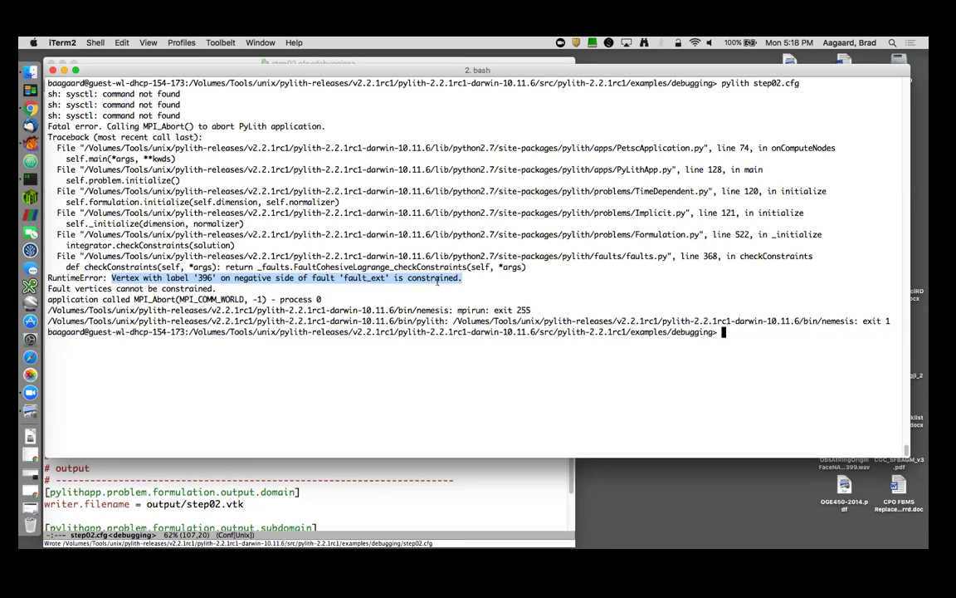
pyautogui.doubleClick(365, 277)
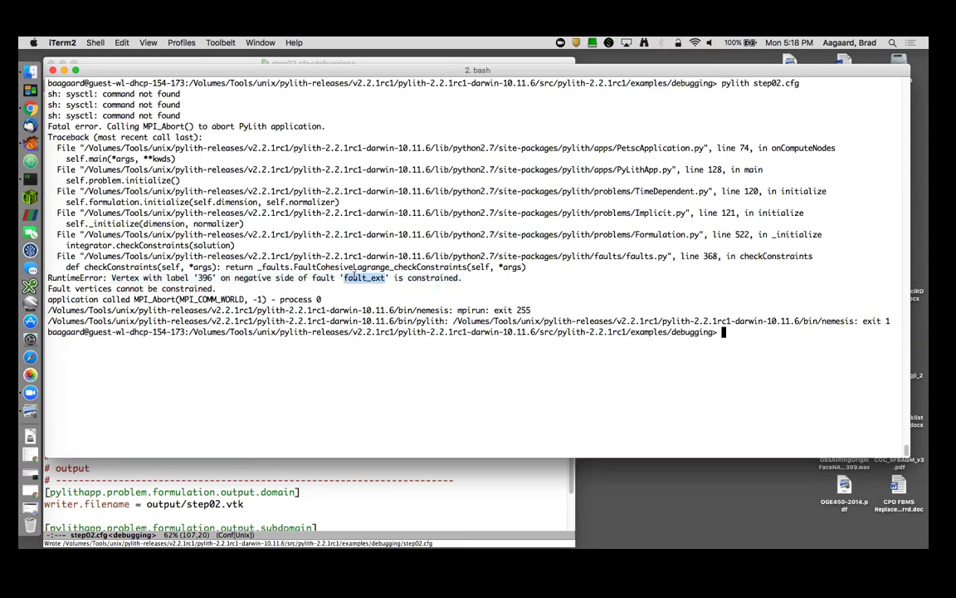
# Step: Open mesh.exo from the debugging folder in ParaView again
pyautogui.click(35, 218)
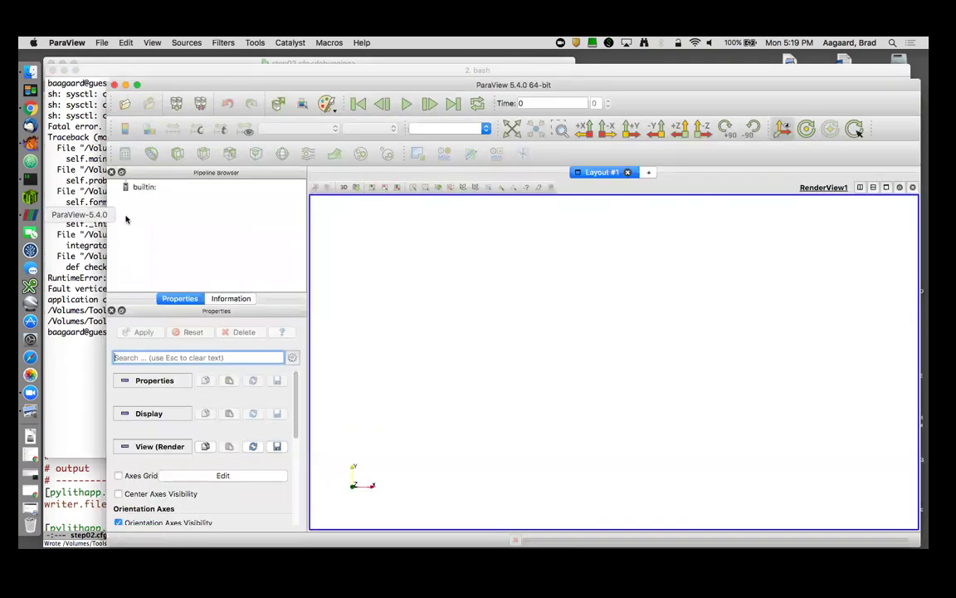
pyautogui.click(121, 101)
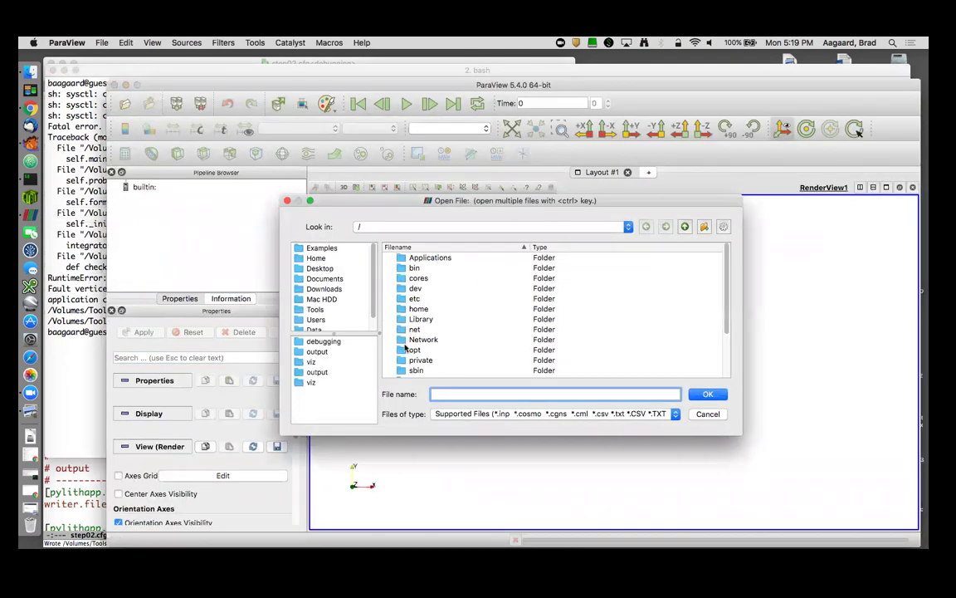
pyautogui.click(342, 340)
pyautogui.doubleClick(422, 278)
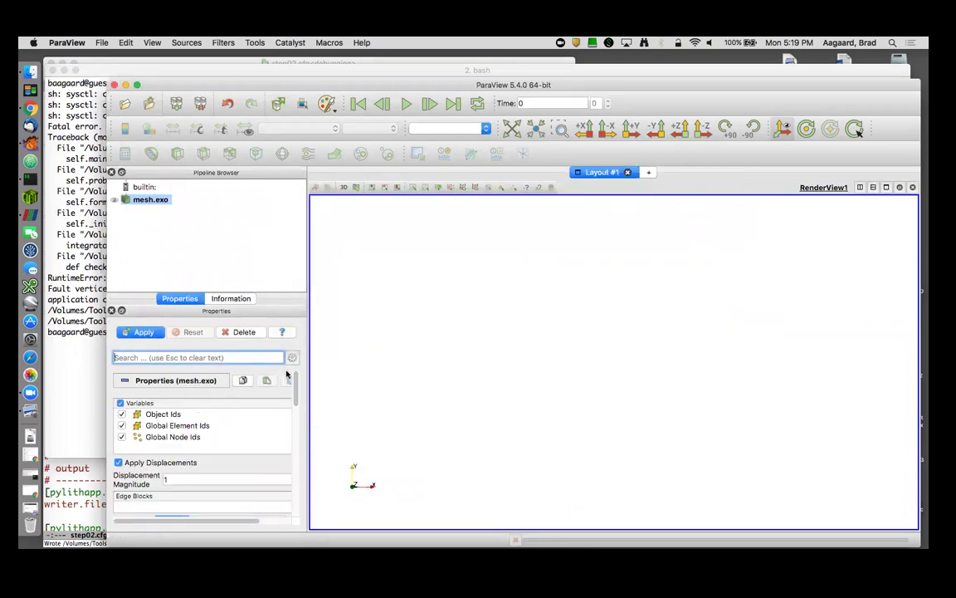
# Step: Enable the fault_ext nodeset under Sets and apply to display the mesh
pyautogui.moveTo(296, 380); pyautogui.dragTo(295, 420)
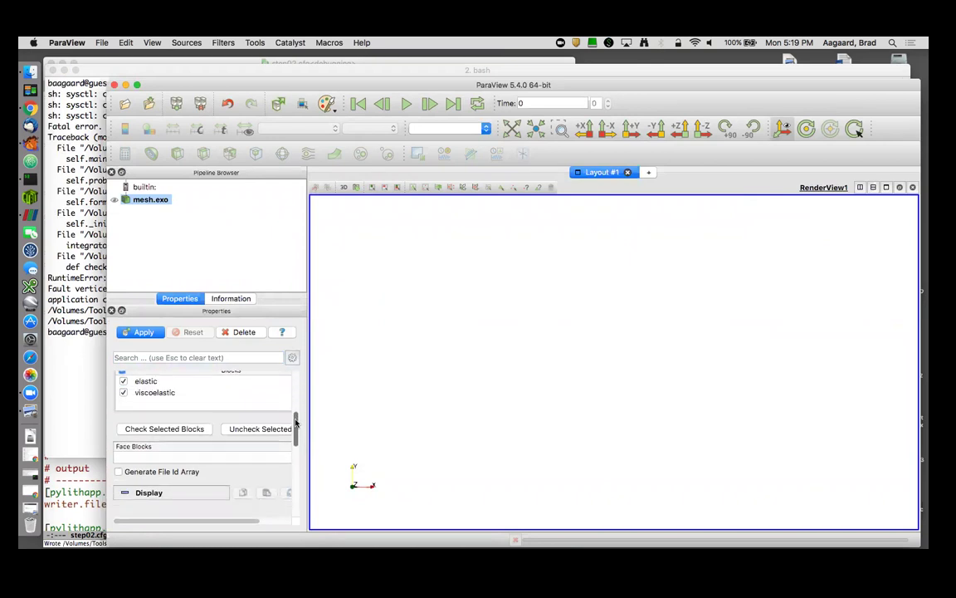
pyautogui.moveTo(296, 425); pyautogui.dragTo(292, 379)
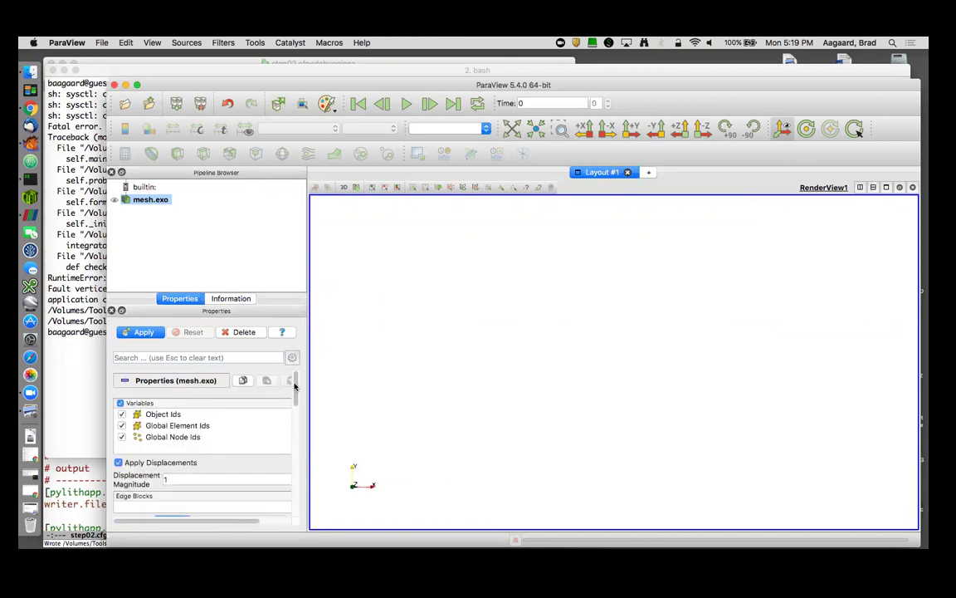
pyautogui.moveTo(294, 384); pyautogui.dragTo(294, 411)
pyautogui.scroll(-1, 264, 412)
pyautogui.click(262, 410)
pyautogui.click(171, 409)
pyautogui.moveTo(294, 417); pyautogui.dragTo(293, 474)
pyautogui.scroll(-5, 293, 475)
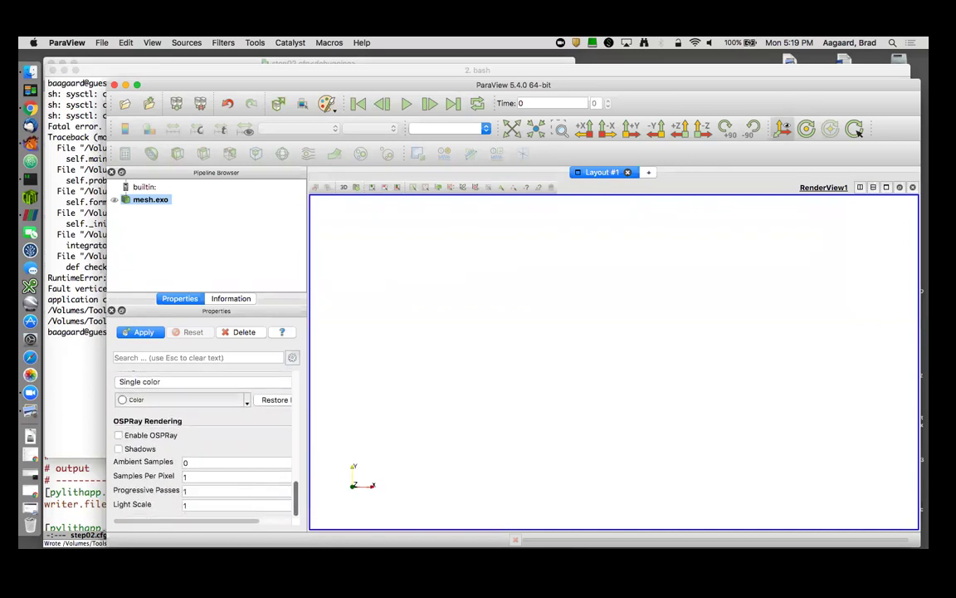
pyautogui.moveTo(294, 484); pyautogui.dragTo(296, 430)
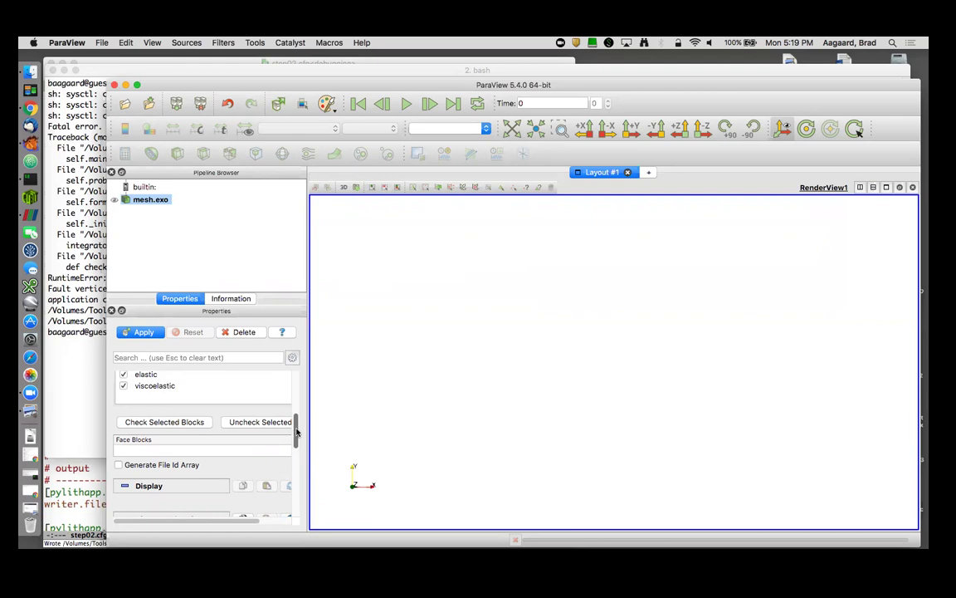
pyautogui.moveTo(296, 430); pyautogui.dragTo(295, 401)
pyautogui.click(122, 417)
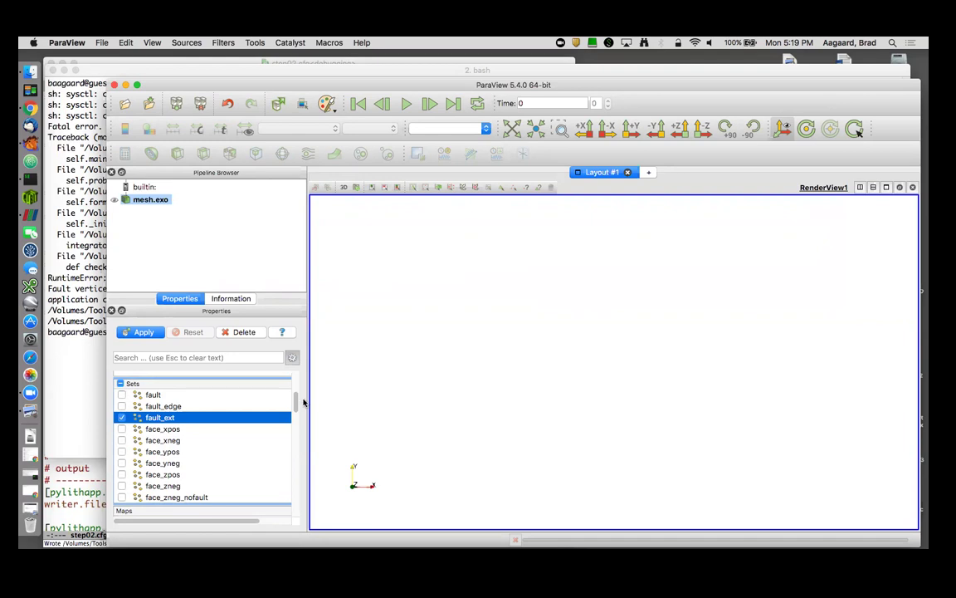
pyautogui.click(142, 332)
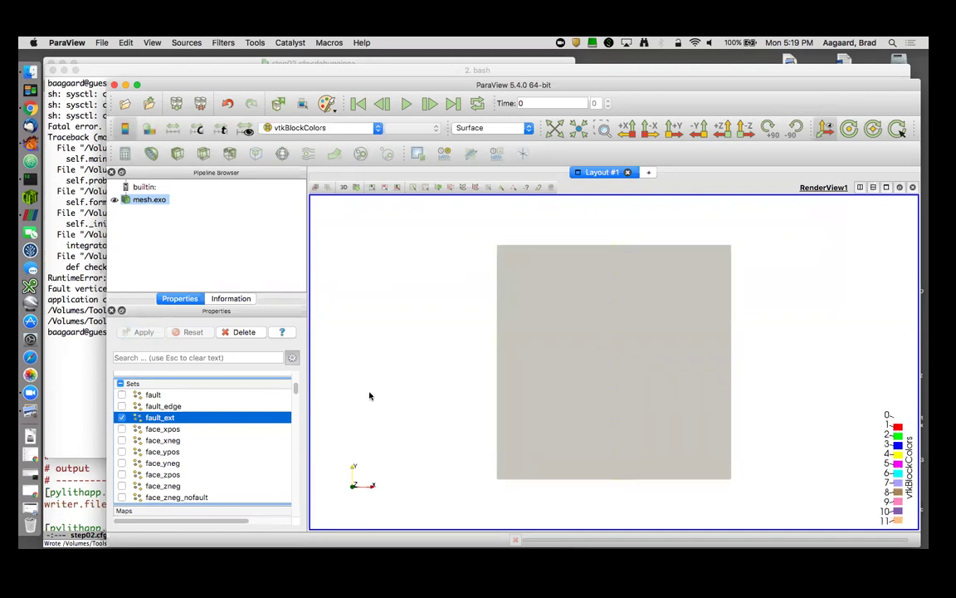
# Step: Set the Point Size to 8
pyautogui.moveTo(296, 386)
pyautogui.mouseDown()
pyautogui.moveTo(294, 502)
pyautogui.moveTo(296, 435)
pyautogui.mouseUp()
pyautogui.doubleClick(230, 412)
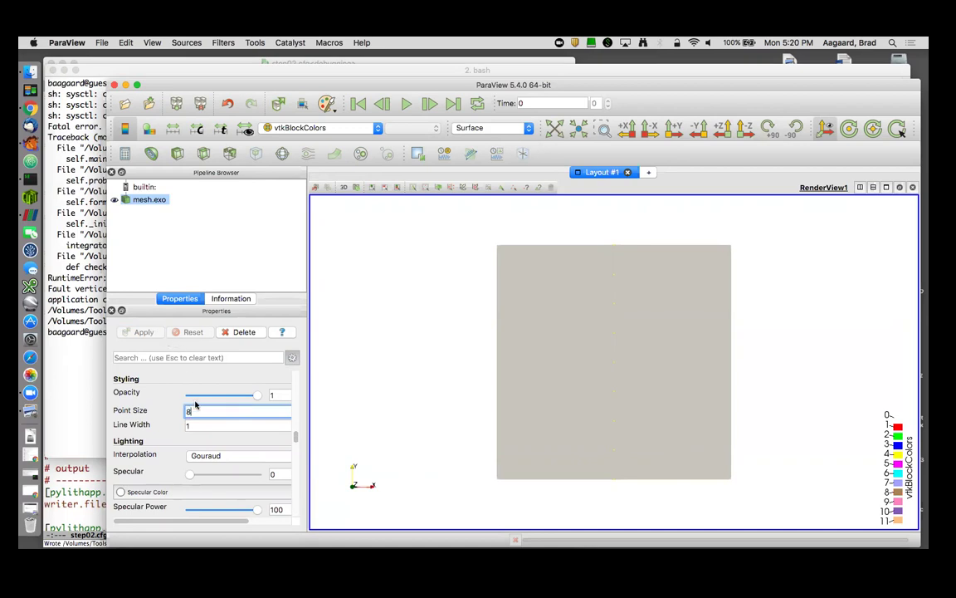
pyautogui.click(249, 424)
# Step: Show the mesh as a Solid Color wireframe, turned to a level front view
pyautogui.moveTo(546, 408); pyautogui.dragTo(610, 336)
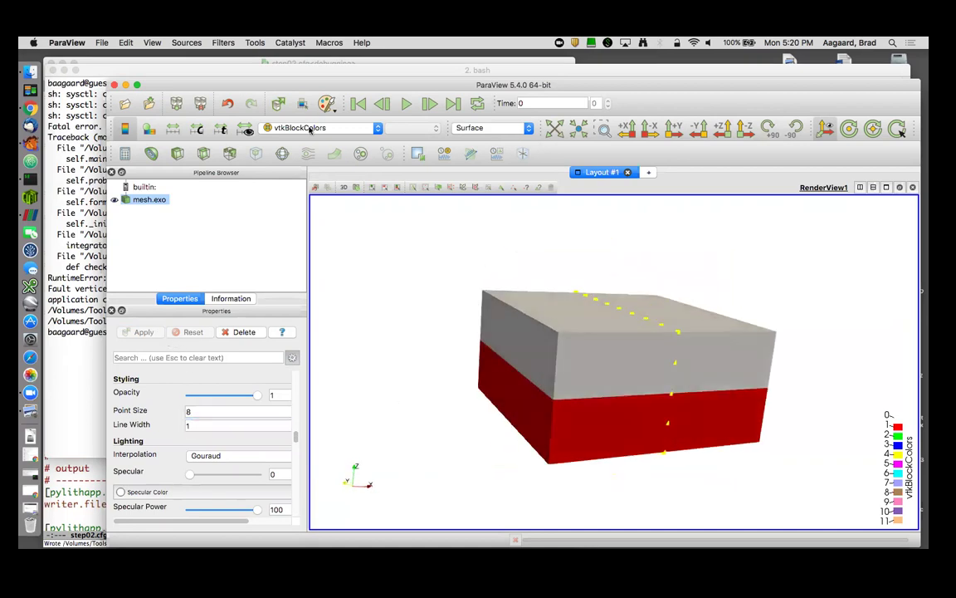
pyautogui.click(491, 127)
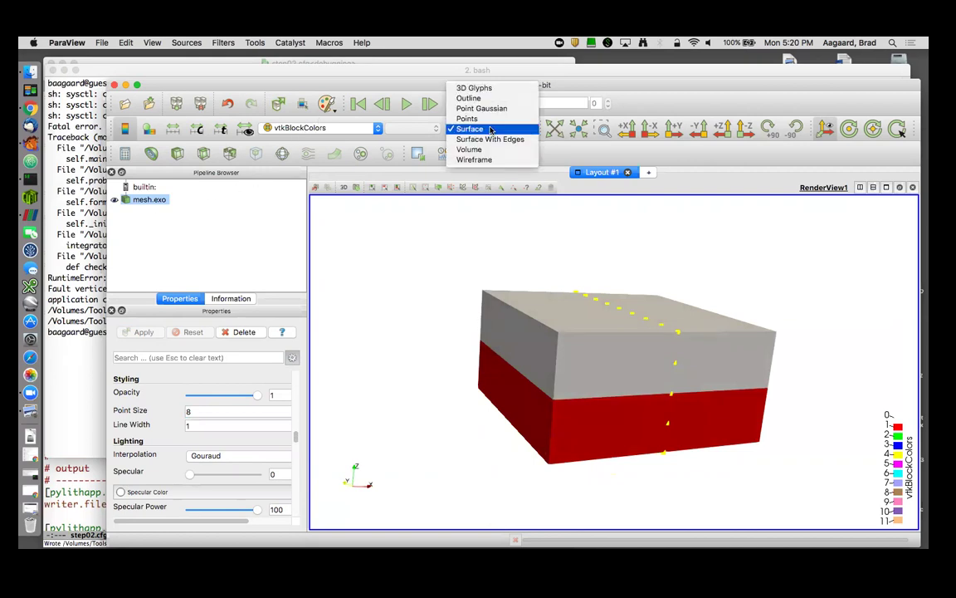
pyautogui.click(487, 160)
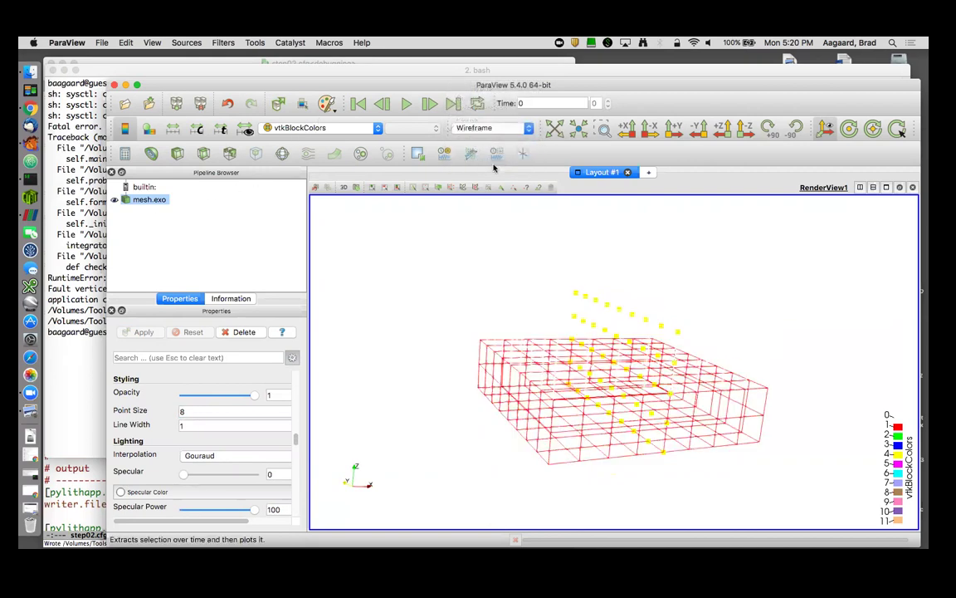
pyautogui.moveTo(554, 308); pyautogui.dragTo(469, 270)
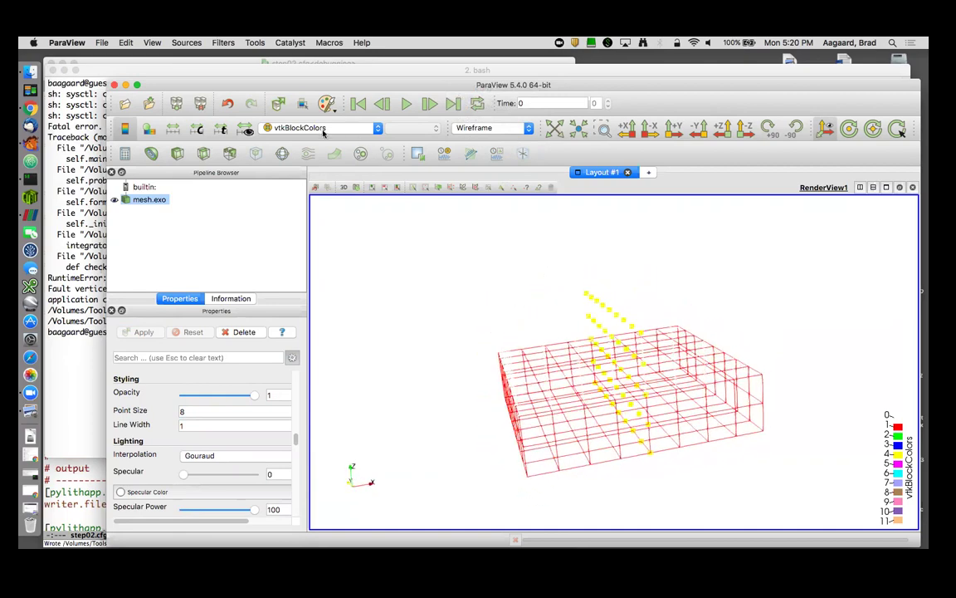
pyautogui.click(292, 125)
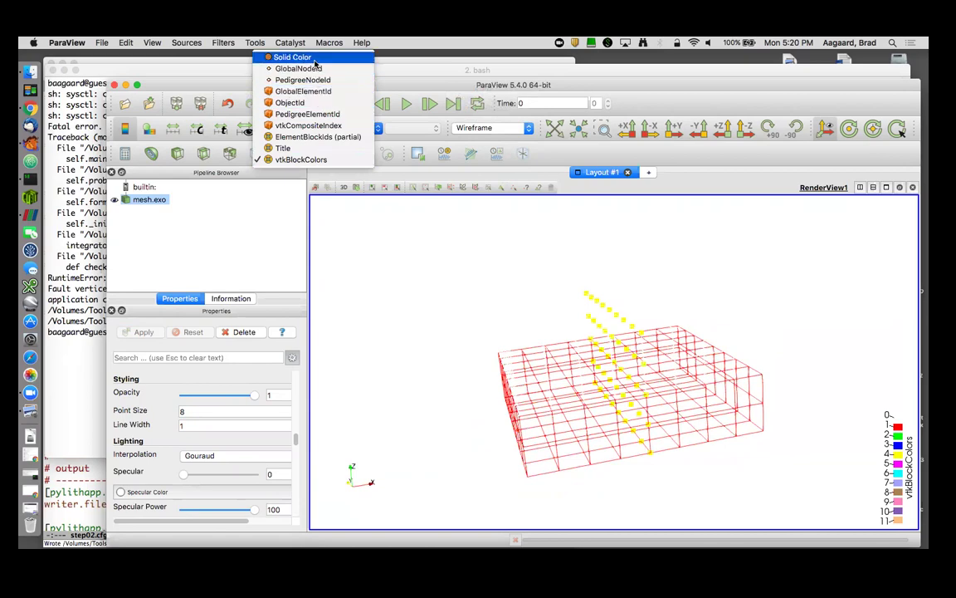
pyautogui.click(315, 58)
pyautogui.moveTo(665, 402)
pyautogui.mouseDown()
pyautogui.moveTo(581, 399)
pyautogui.moveTo(332, 428)
pyautogui.moveTo(654, 435)
pyautogui.moveTo(668, 379)
pyautogui.moveTo(707, 412)
pyautogui.moveTo(659, 385)
pyautogui.moveTo(703, 418)
pyautogui.moveTo(680, 393)
pyautogui.mouseUp()
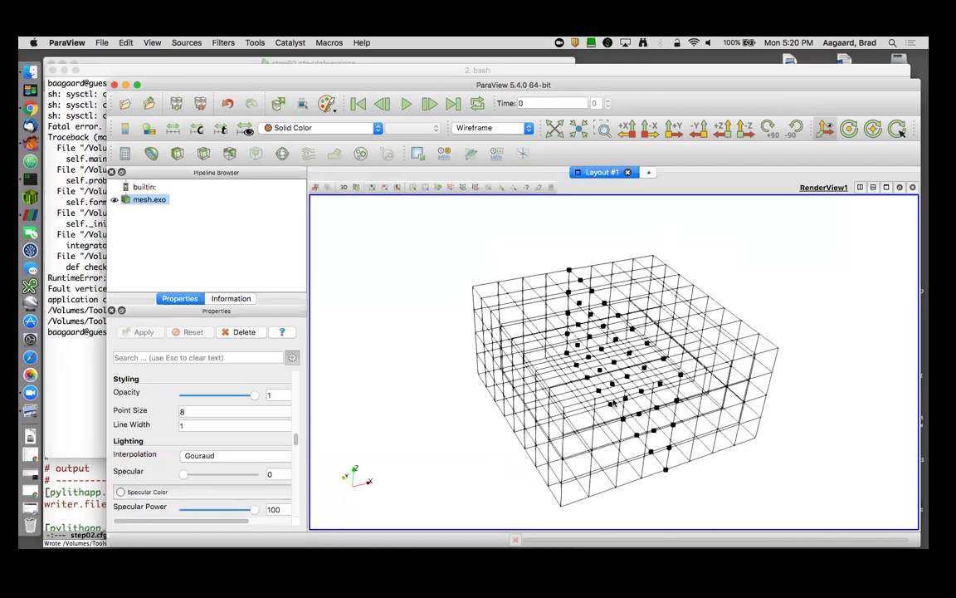
pyautogui.moveTo(557, 362); pyautogui.dragTo(606, 418)
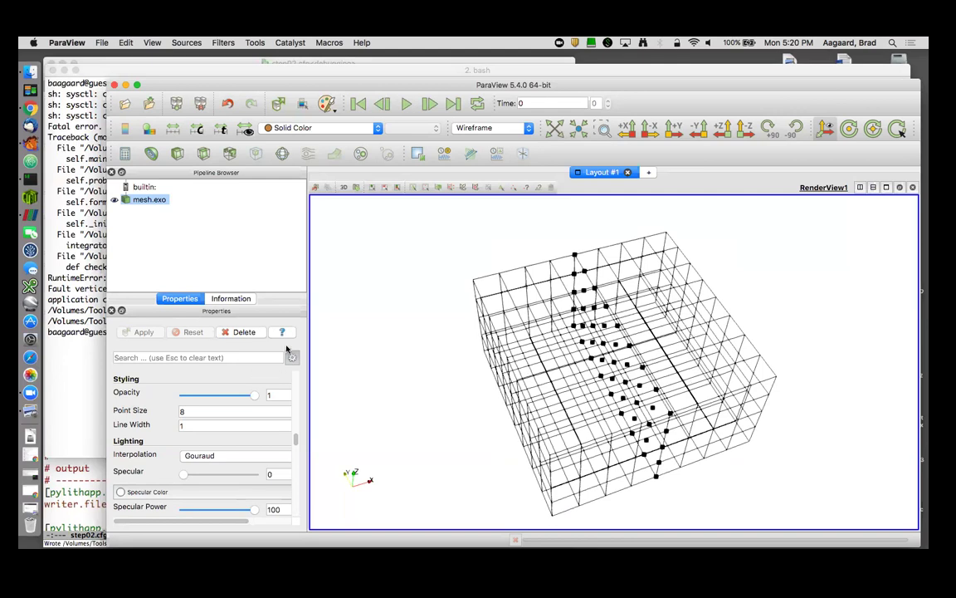
# Step: Swap the fault_ext nodeset for the fault nodeset, apply, and inspect the fault points
pyautogui.moveTo(294, 437); pyautogui.dragTo(295, 387)
pyautogui.click(122, 419)
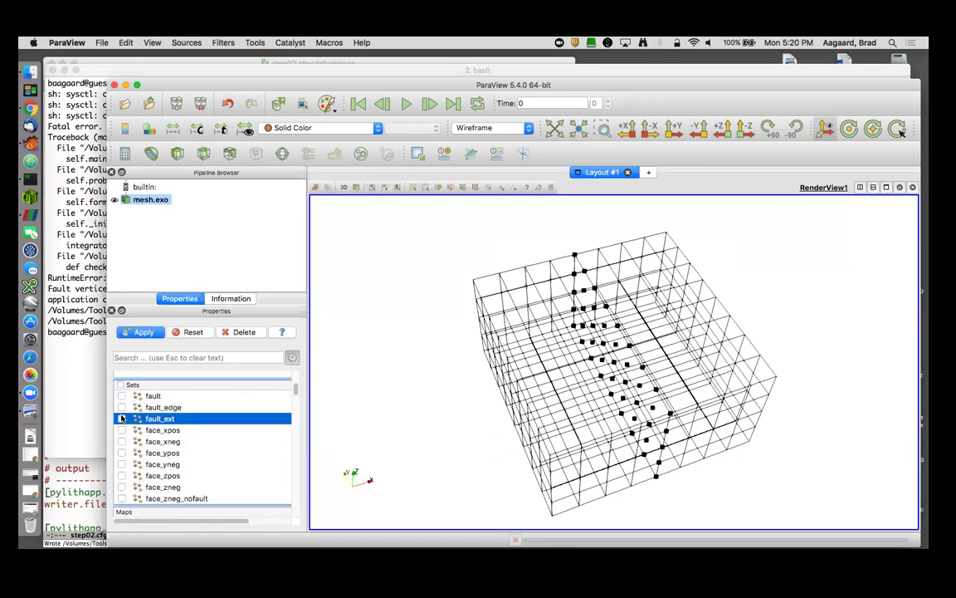
pyautogui.click(122, 396)
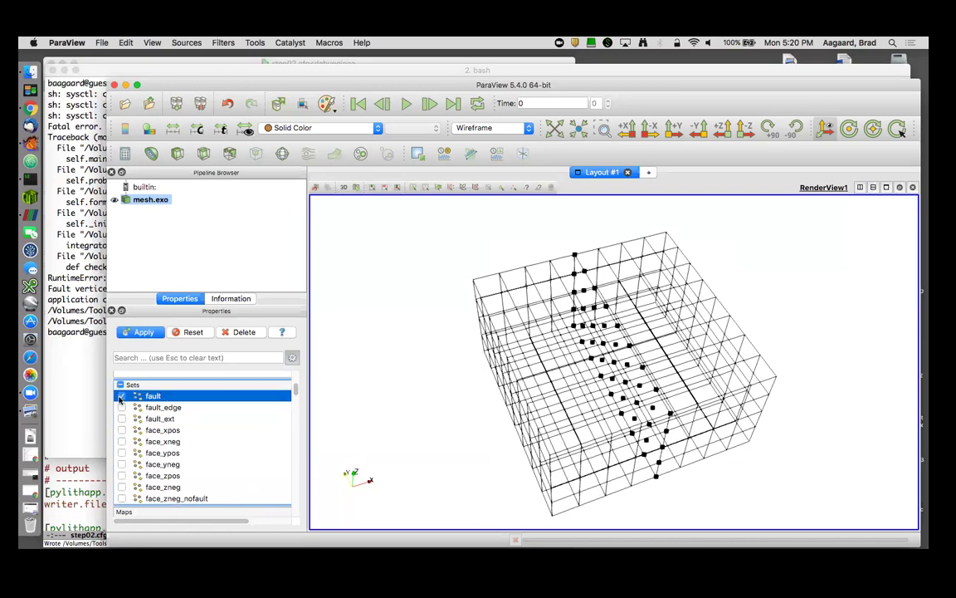
pyautogui.click(145, 332)
pyautogui.moveTo(508, 307); pyautogui.dragTo(578, 318)
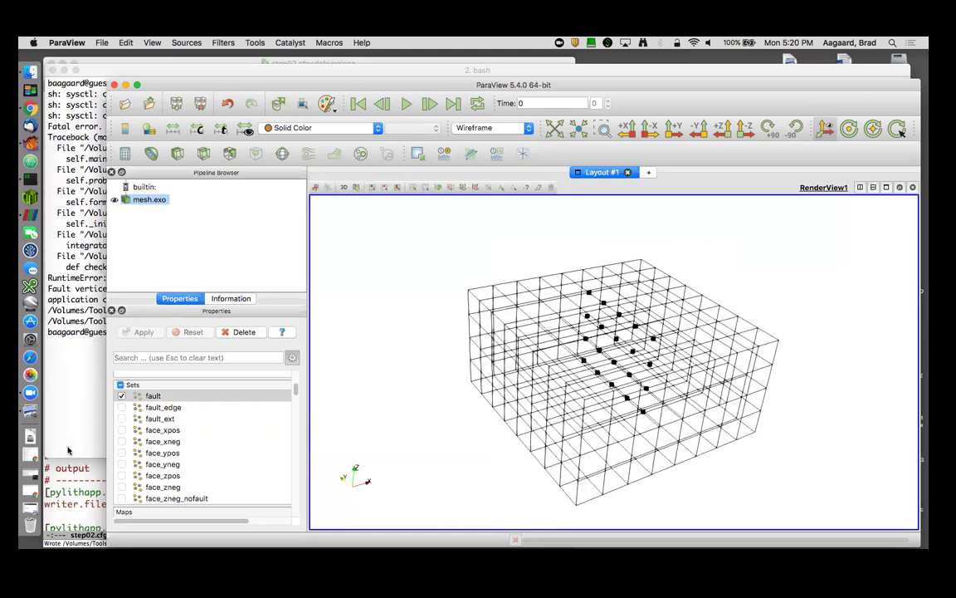
# Step: Trim the step02.cfg label from fault_ext to fault, save, and return to iTerm2
pyautogui.click(30, 128)
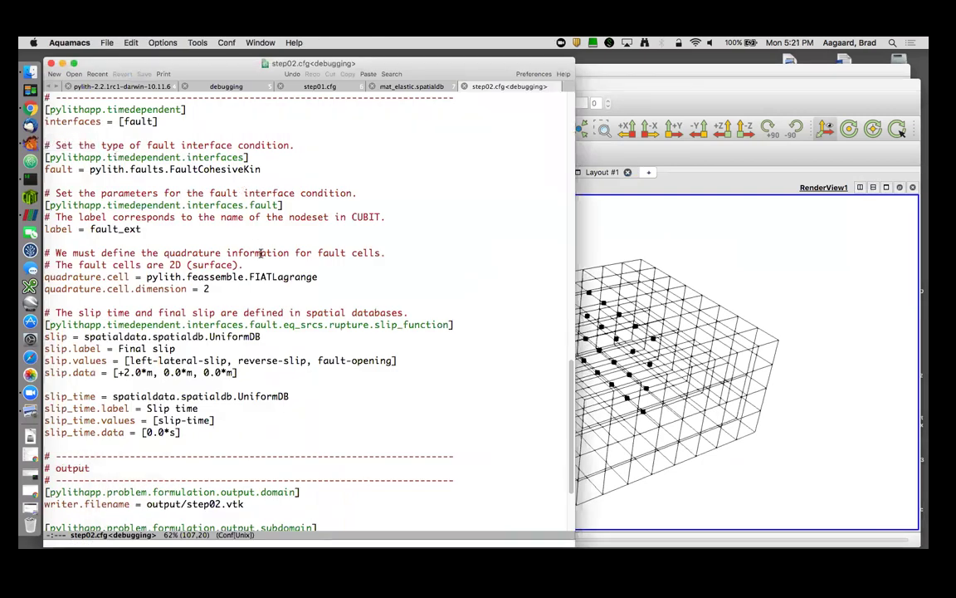
pyautogui.click(155, 232)
pyautogui.press('BackSpace')
pyautogui.press('BackSpace')
pyautogui.press('BackSpace')
pyautogui.press('BackSpace')
pyautogui.press('super+s')
pyautogui.click(30, 163)
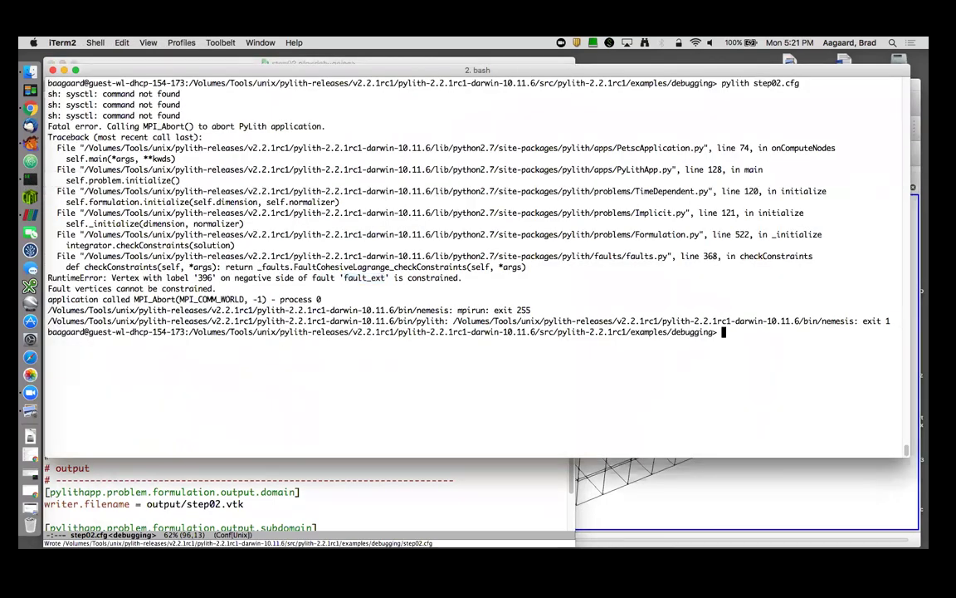
# Step: Clear the terminal and rerun pylith step02.cfg, which now aborts on fault face orientation
pyautogui.hotkey('ctrl', 'l')
pyautogui.press('Up')
pyautogui.press('Return')
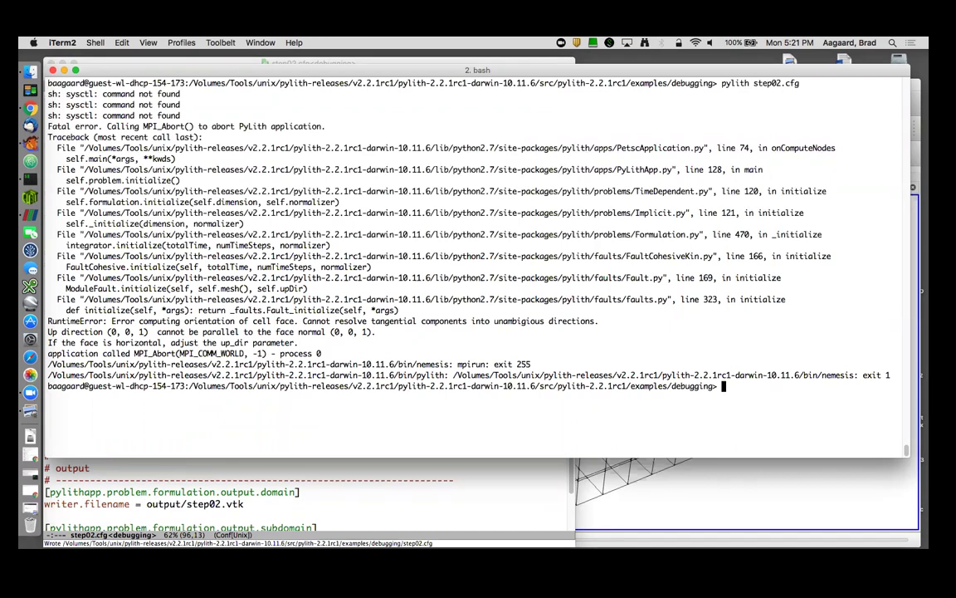
# Step: Add 'up_dir = [0.1, 0, 0.9]' below the fault label, save step02.cfg, and rerun PyLith
pyautogui.press('super+Tab')
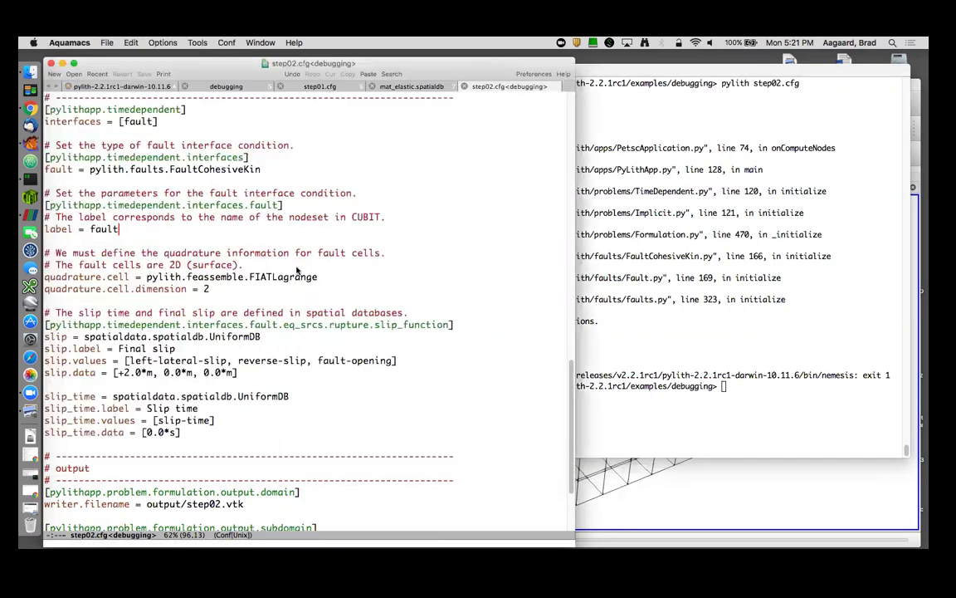
pyautogui.press('Down')
pyautogui.press('Return')
pyautogui.press('Return')
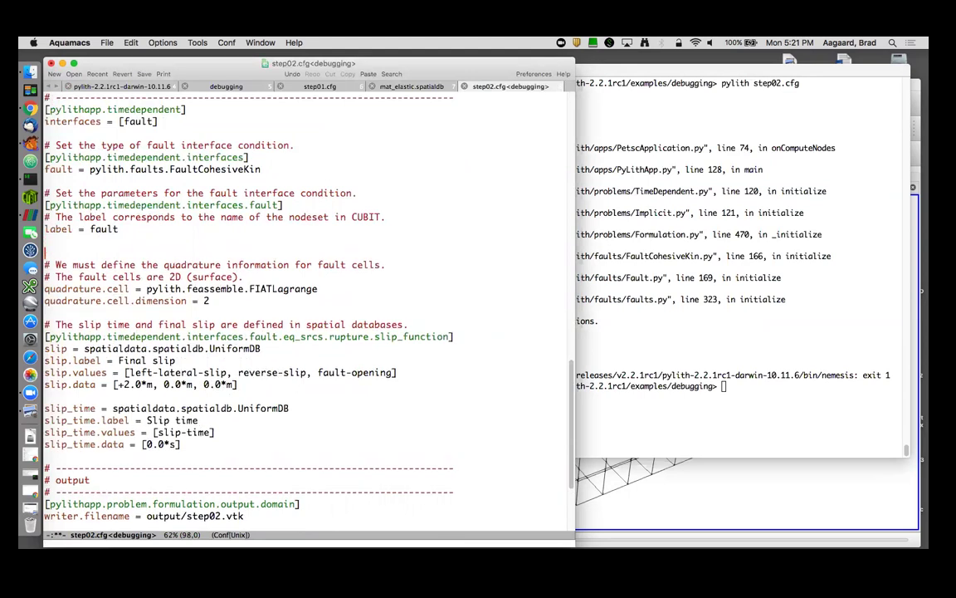
pyautogui.write('up_dir')
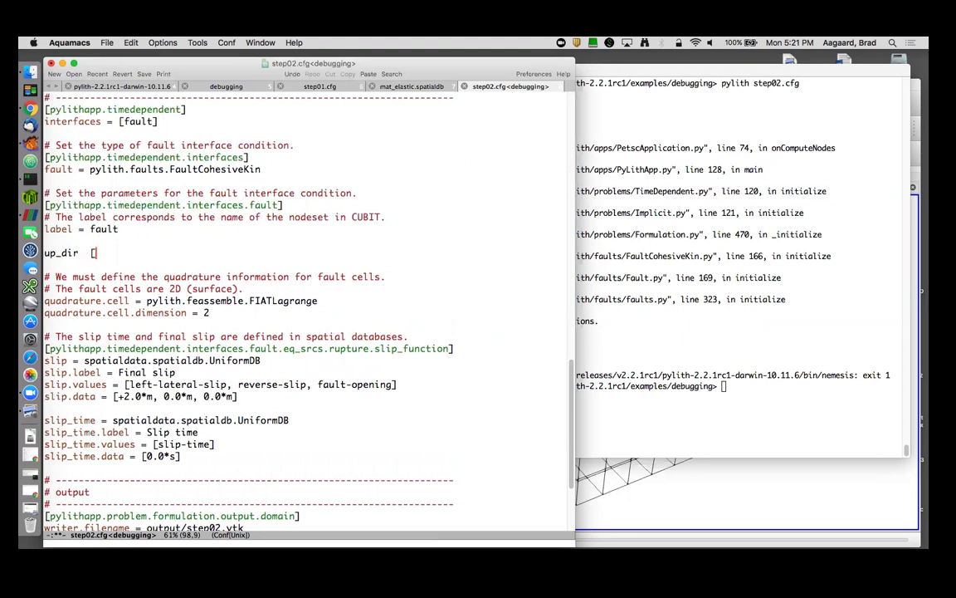
pyautogui.write(' = [0.')
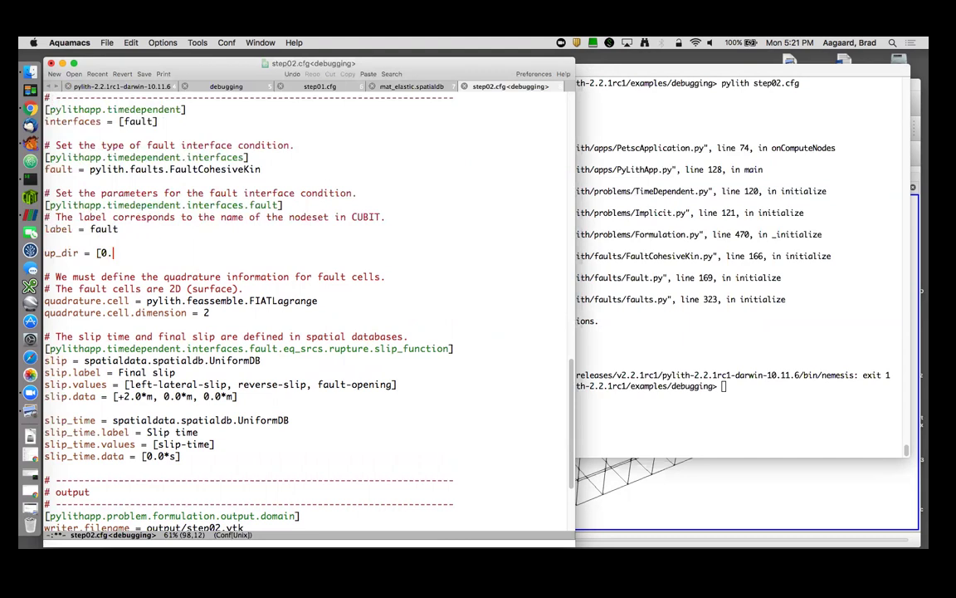
pyautogui.press('BackSpace')
pyautogui.press('BackSpace')
pyautogui.write('-0.1, 0, 0.9]')
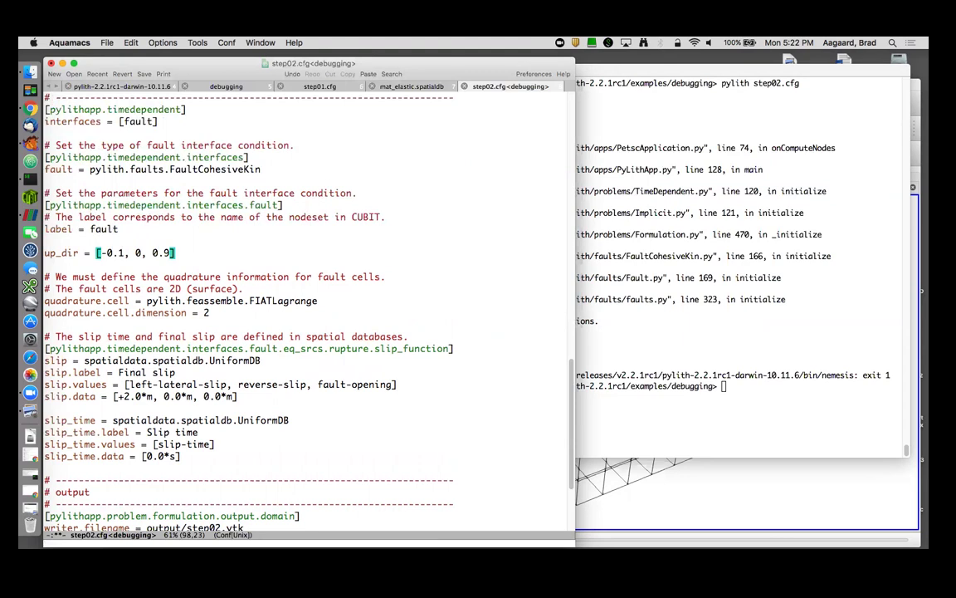
pyautogui.press('super+s')
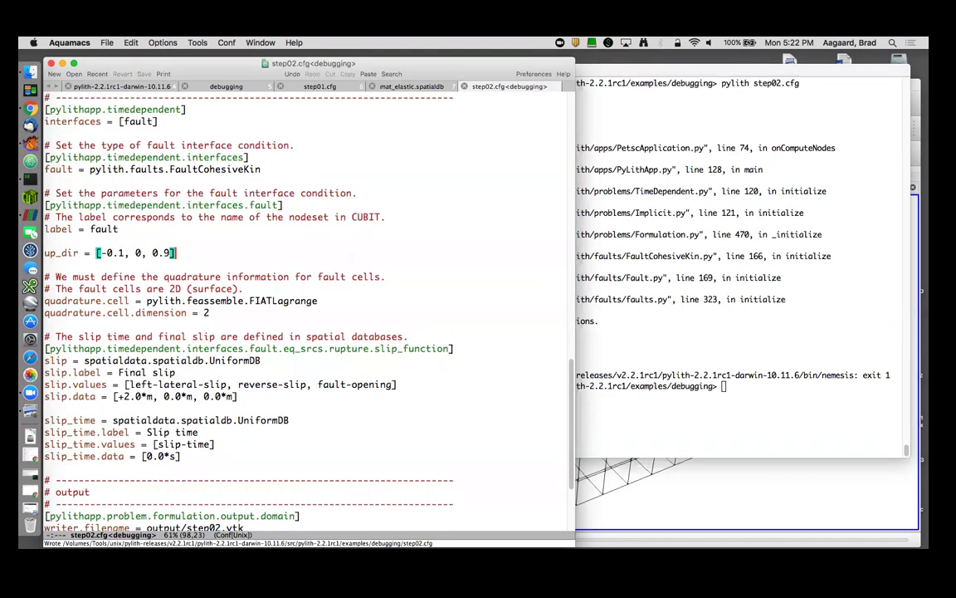
pyautogui.click(647, 257)
pyautogui.press('Up')
pyautogui.press('Return')
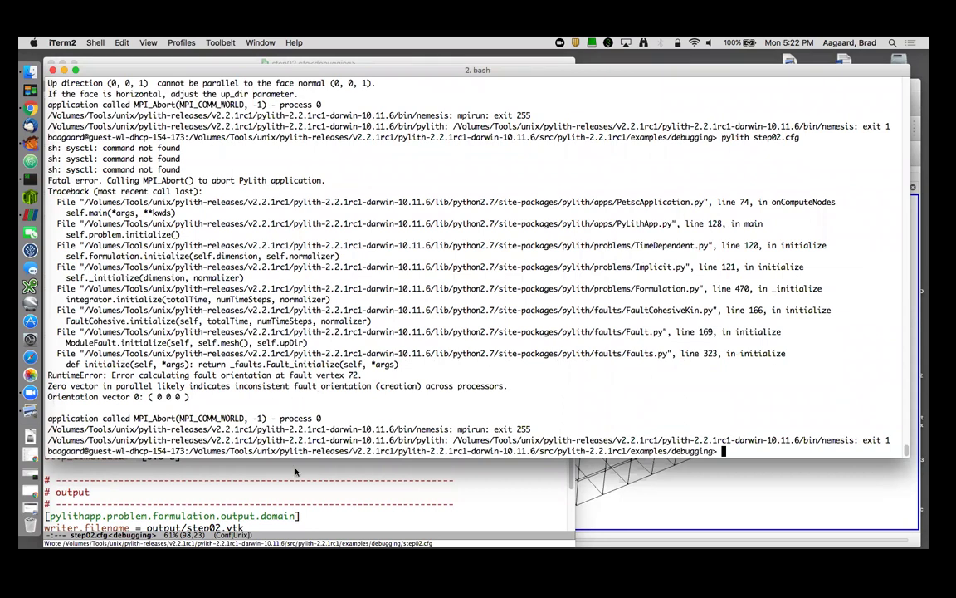
# Step: Change up_dir to [1, 0, 1], save step02.cfg, and rerun PyLith
pyautogui.click(199, 251)
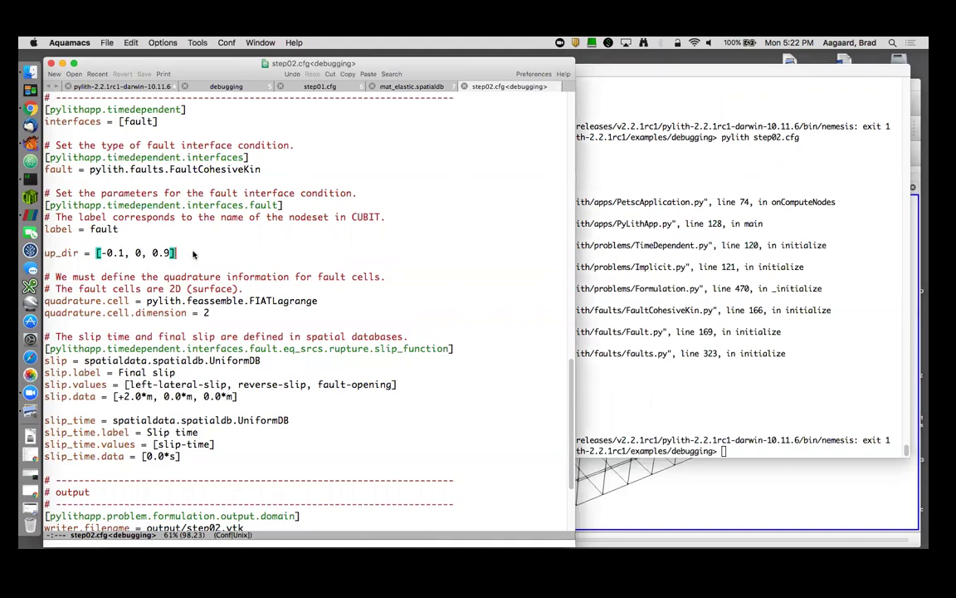
pyautogui.press('Left')
pyautogui.press('Left')
pyautogui.press('Left')
pyautogui.press('Left')
pyautogui.press('Left')
pyautogui.press('Delete')
pyautogui.press('Delete')
pyautogui.press('Delete')
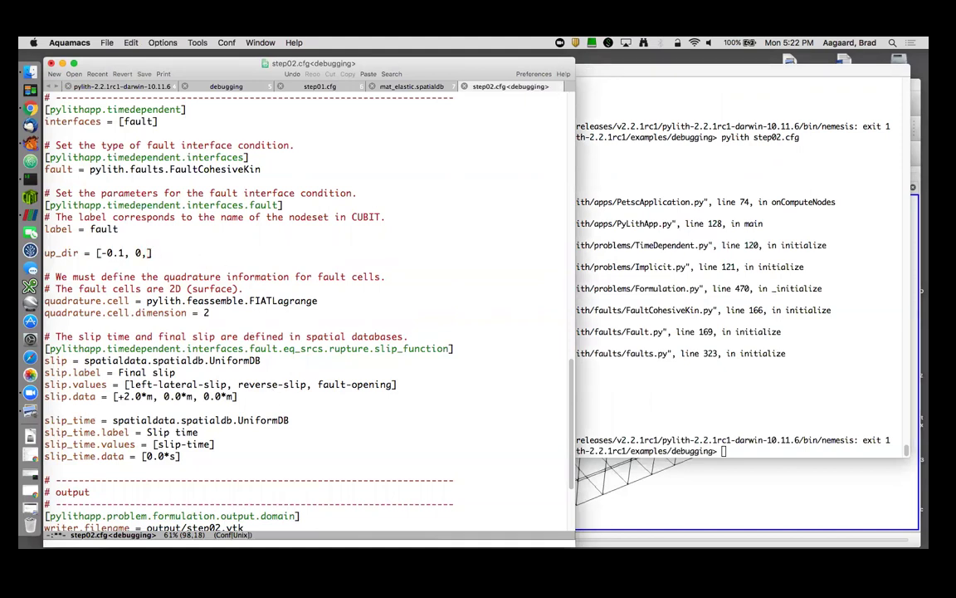
pyautogui.write('1')
pyautogui.press('Left')
pyautogui.press('Left')
pyautogui.press('Left')
pyautogui.press('Left')
pyautogui.press('Left')
pyautogui.press('Left')
pyautogui.press('Left')
pyautogui.press('BackSpace')
pyautogui.press('BackSpace')
pyautogui.press('BackSpace')
pyautogui.press('super+s')
pyautogui.press('super+Tab')
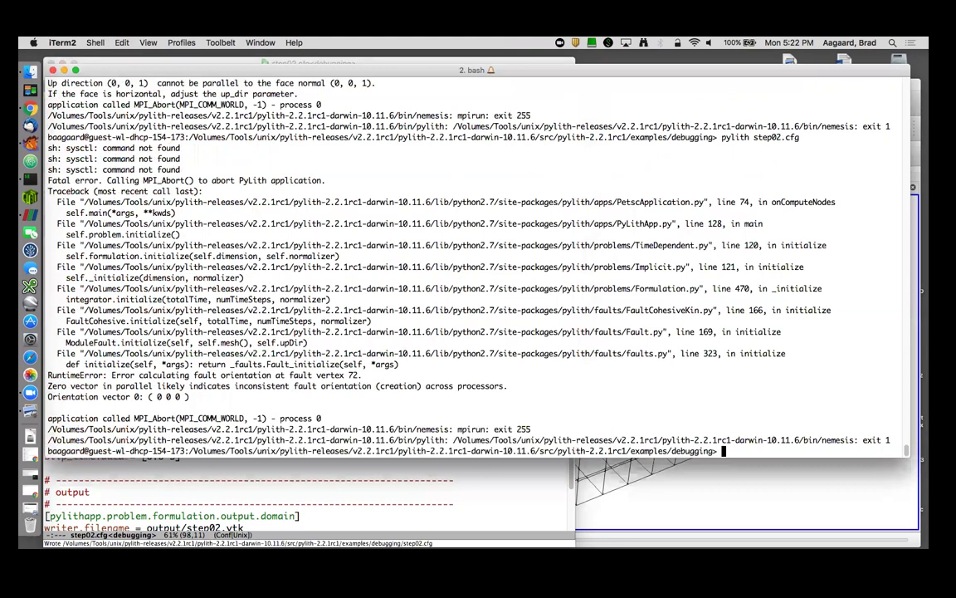
pyautogui.press('Up')
pyautogui.press('Return')
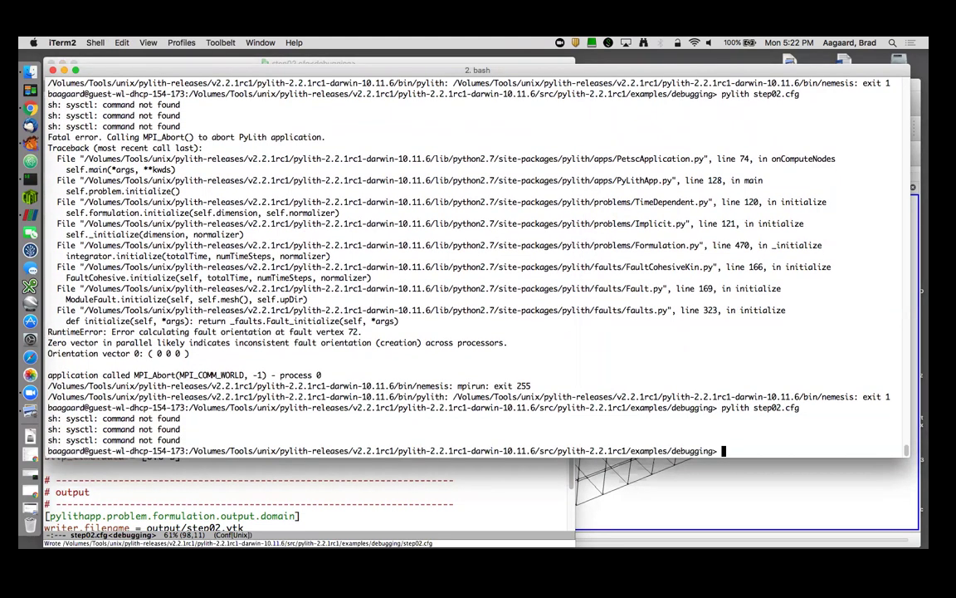
# Step: Remove mesh.exo and load output/step02-fault_t0000000.vtk displayed as Surface With Edges
pyautogui.press('super+Tab')
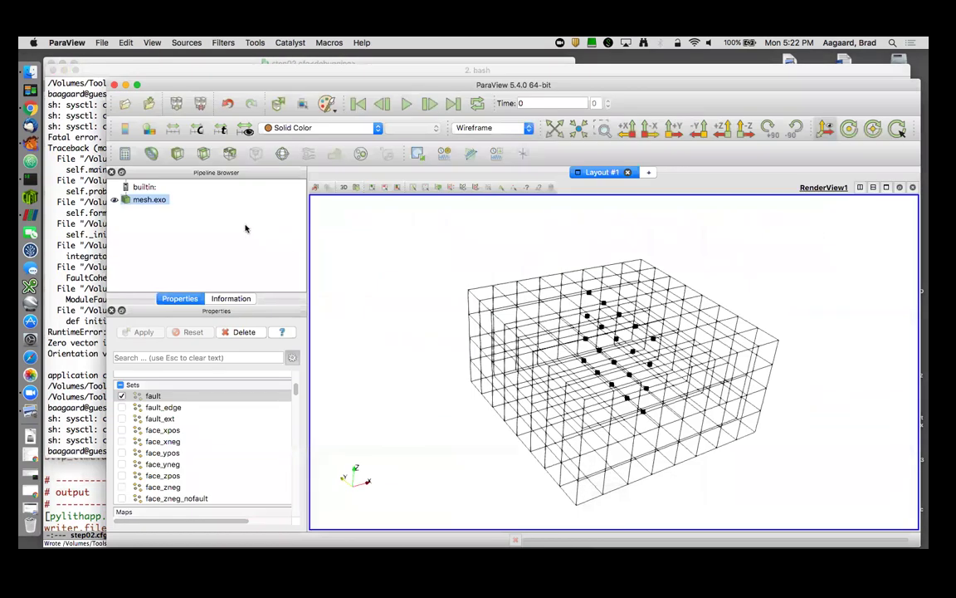
pyautogui.press('Delete')
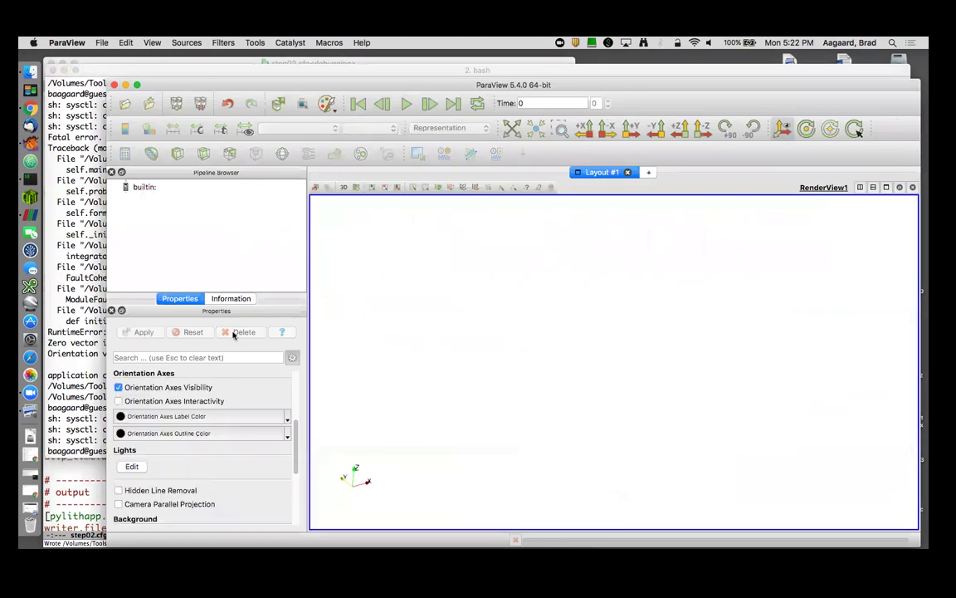
pyautogui.click(124, 103)
pyautogui.doubleClick(453, 269)
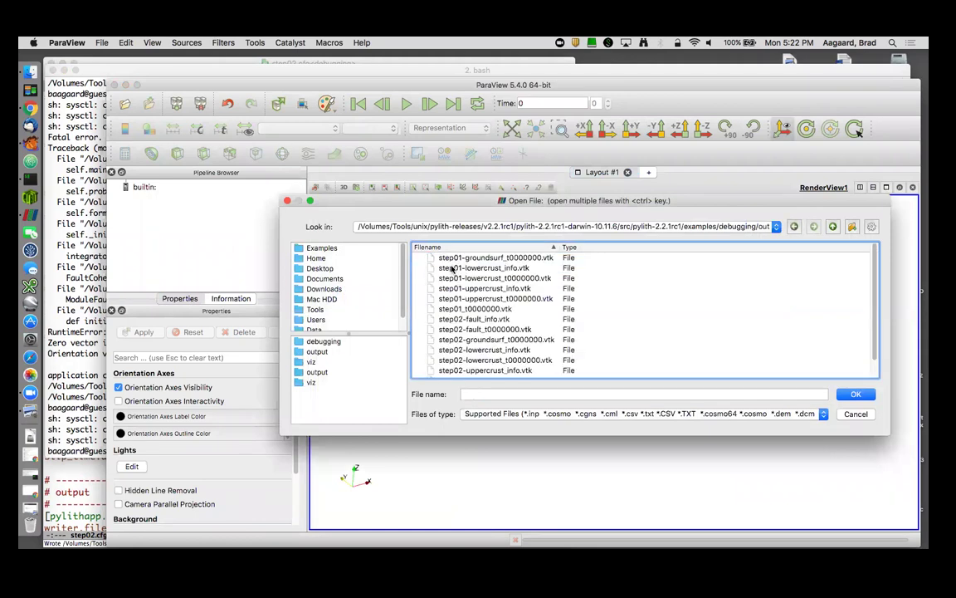
pyautogui.scroll(-1, 469, 308)
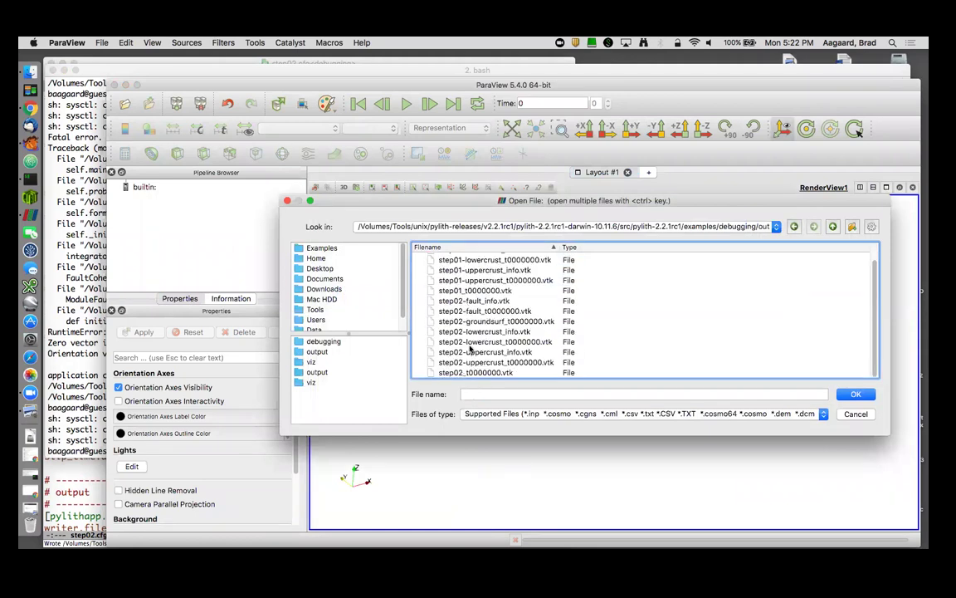
pyautogui.doubleClick(461, 313)
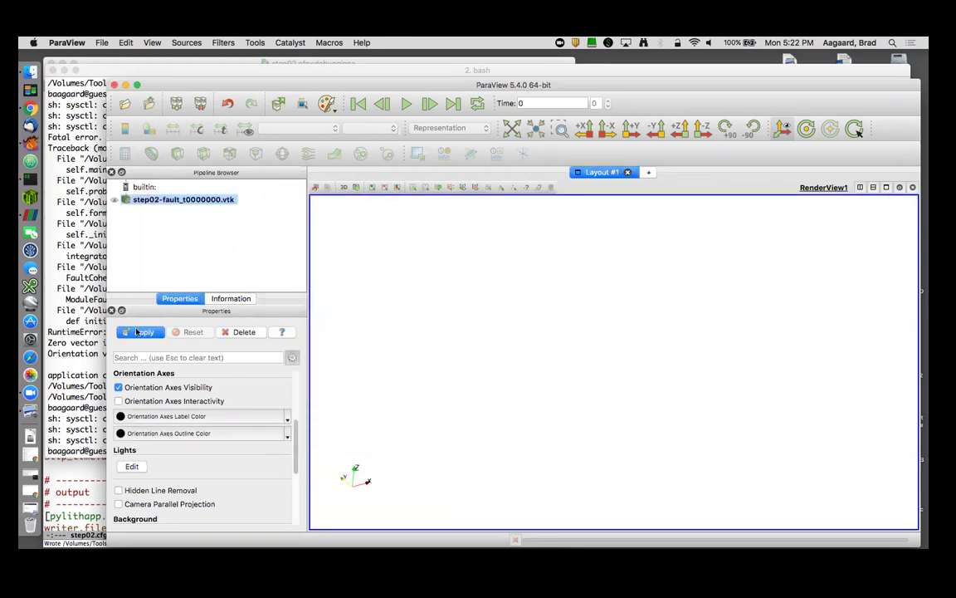
pyautogui.click(137, 332)
pyautogui.moveTo(504, 339); pyautogui.dragTo(580, 350)
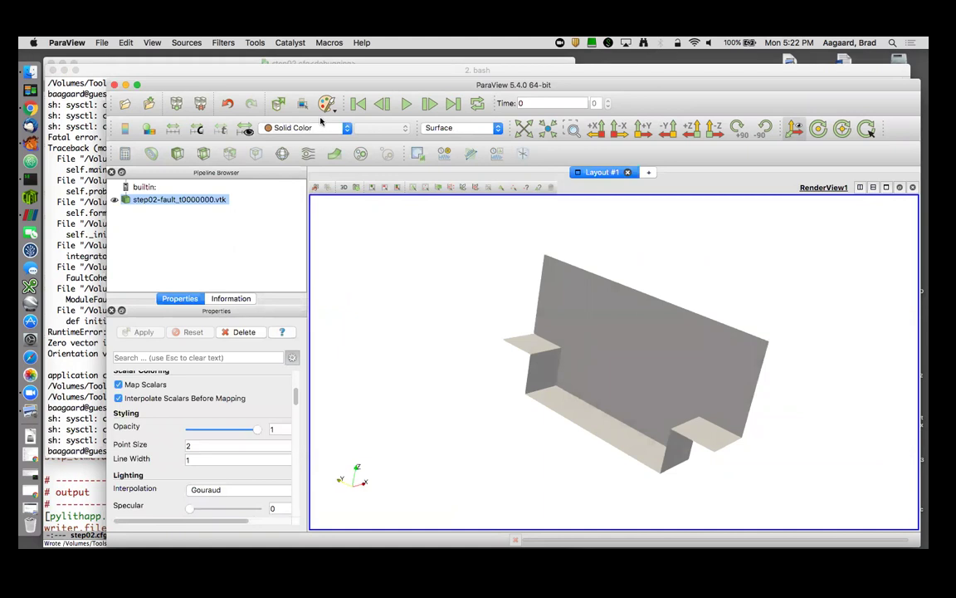
pyautogui.click(432, 129)
pyautogui.click(453, 143)
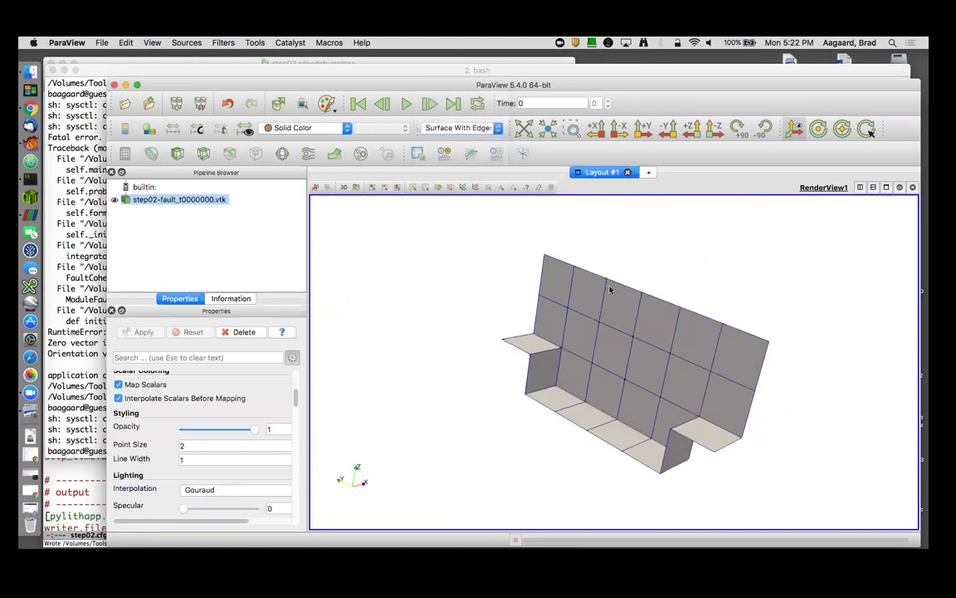
pyautogui.moveTo(630, 307); pyautogui.dragTo(587, 303)
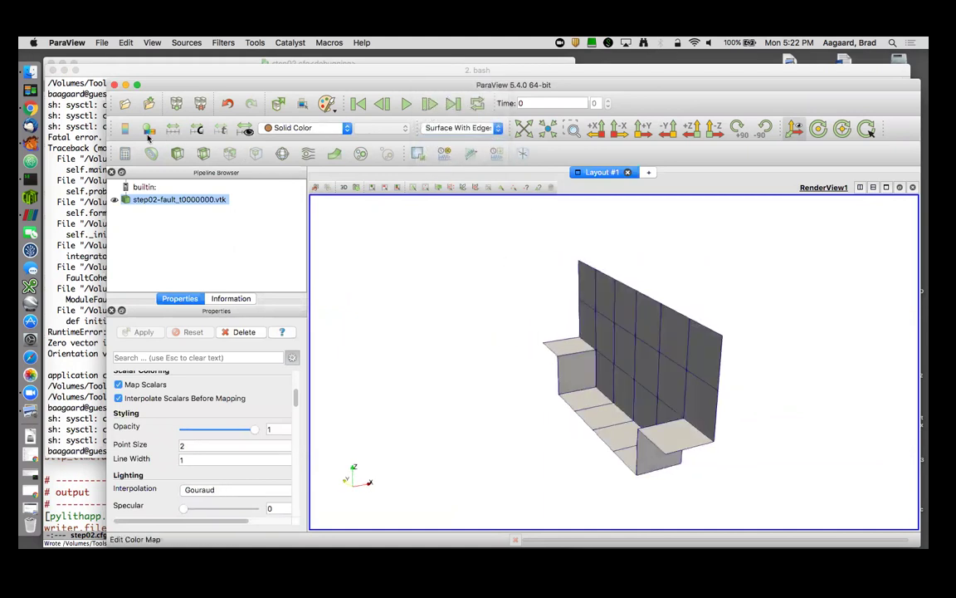
# Step: Load step02_t0000000.vtk and display the domain as a wireframe around the fault
pyautogui.press('super+o')
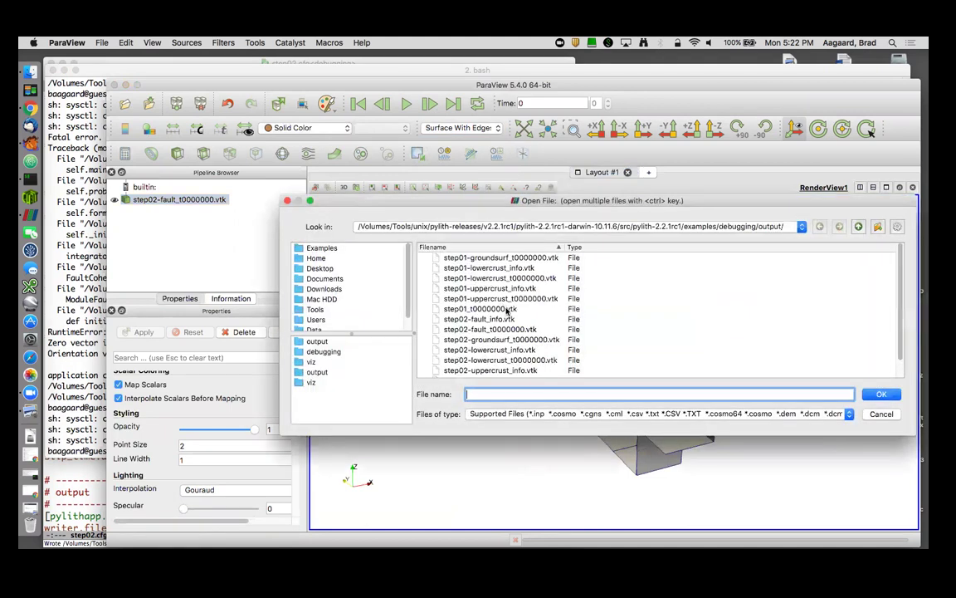
pyautogui.scroll(-2, 498, 332)
pyautogui.doubleClick(493, 376)
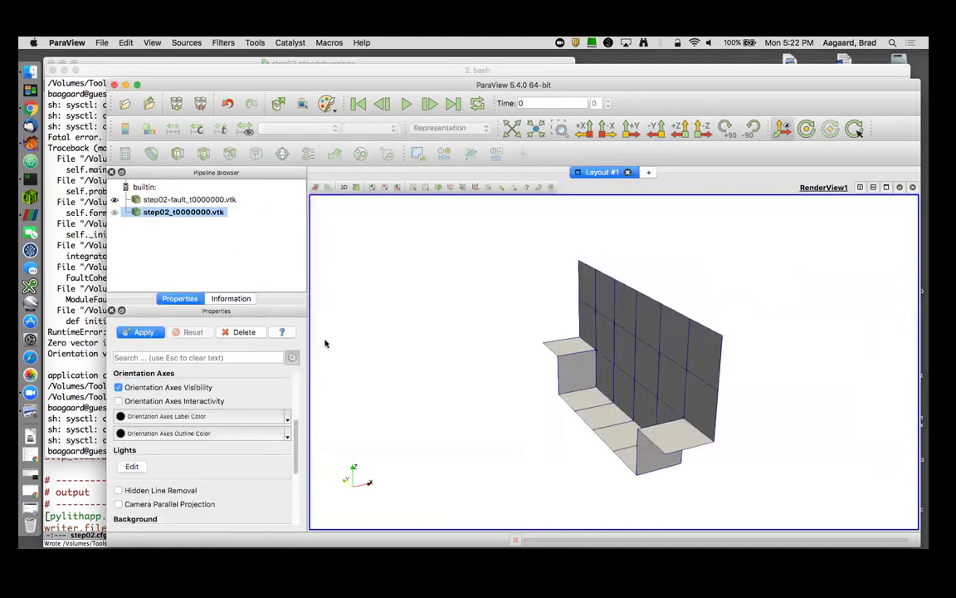
pyautogui.click(145, 333)
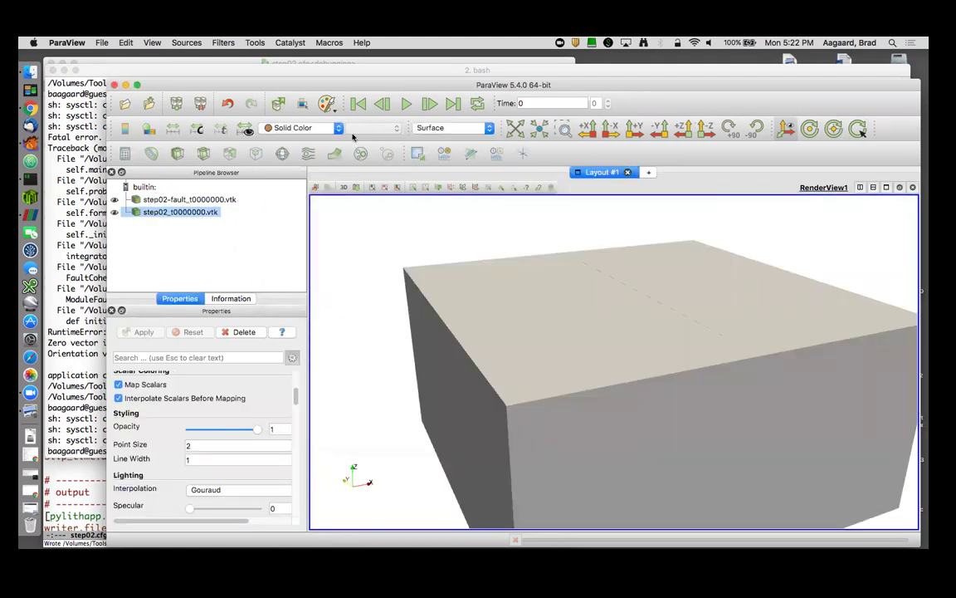
pyautogui.click(394, 127)
pyautogui.click(435, 159)
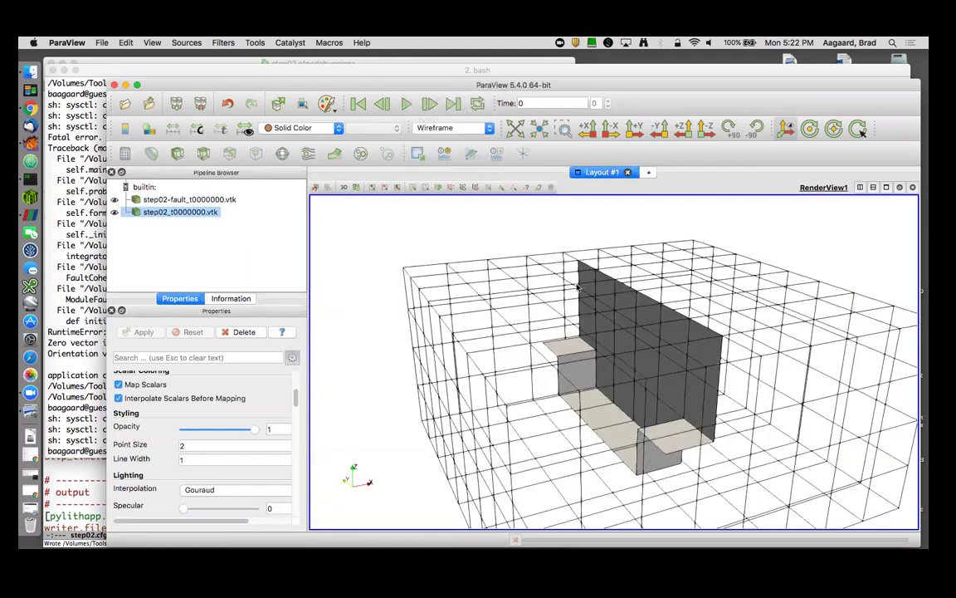
pyautogui.moveTo(581, 249); pyautogui.dragTo(610, 299)
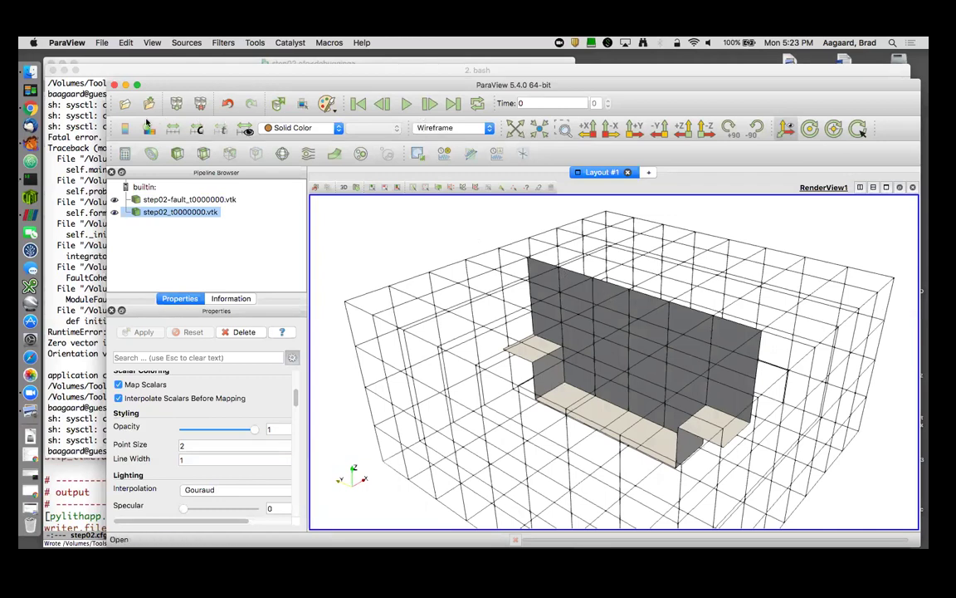
# Step: Navigate the file-open dialog up to the debugging folder
pyautogui.click(124, 104)
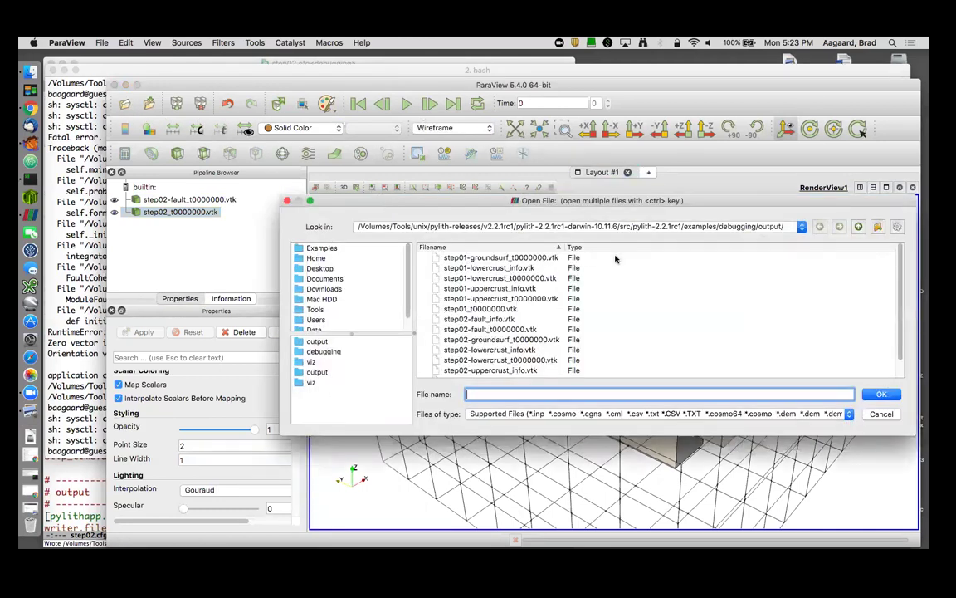
pyautogui.click(635, 226)
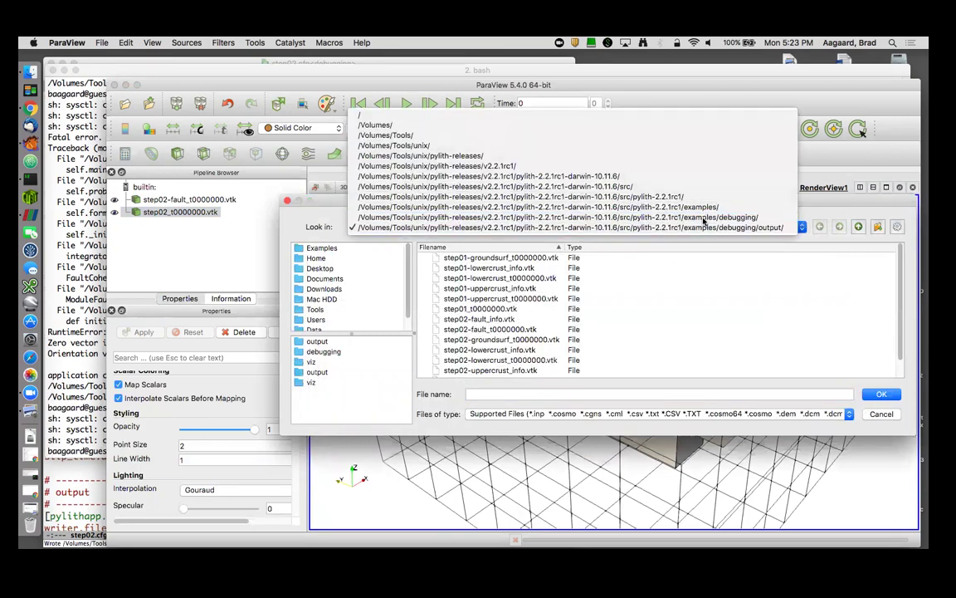
pyautogui.click(531, 215)
# Step: Load mesh.exo with its fault nodeset included
pyautogui.doubleClick(458, 278)
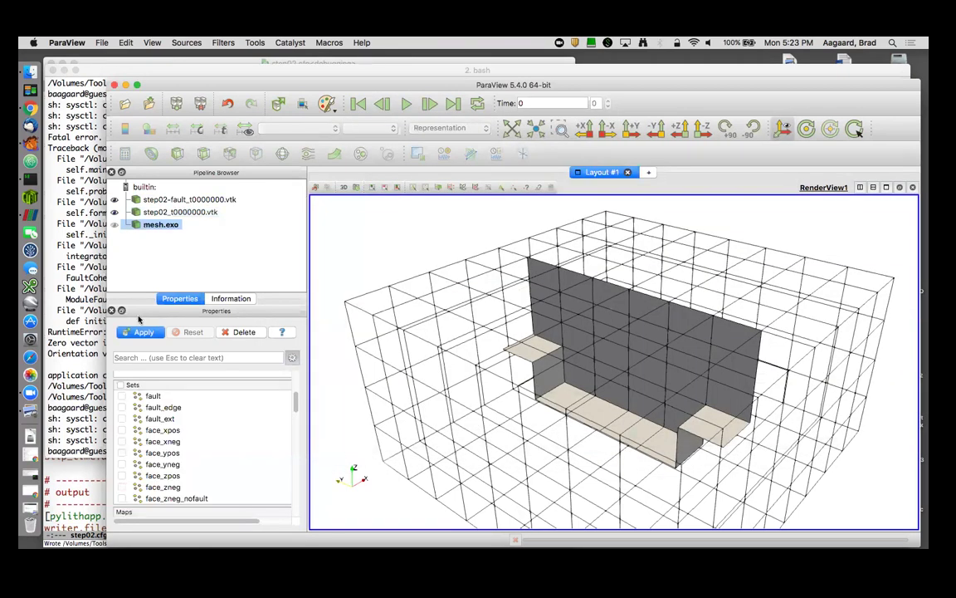
pyautogui.click(122, 396)
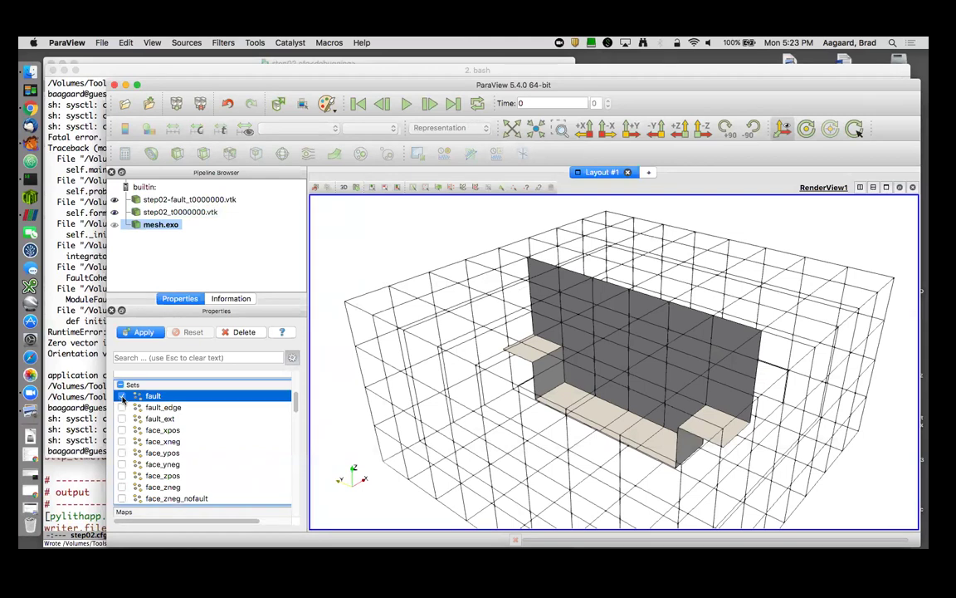
pyautogui.click(137, 332)
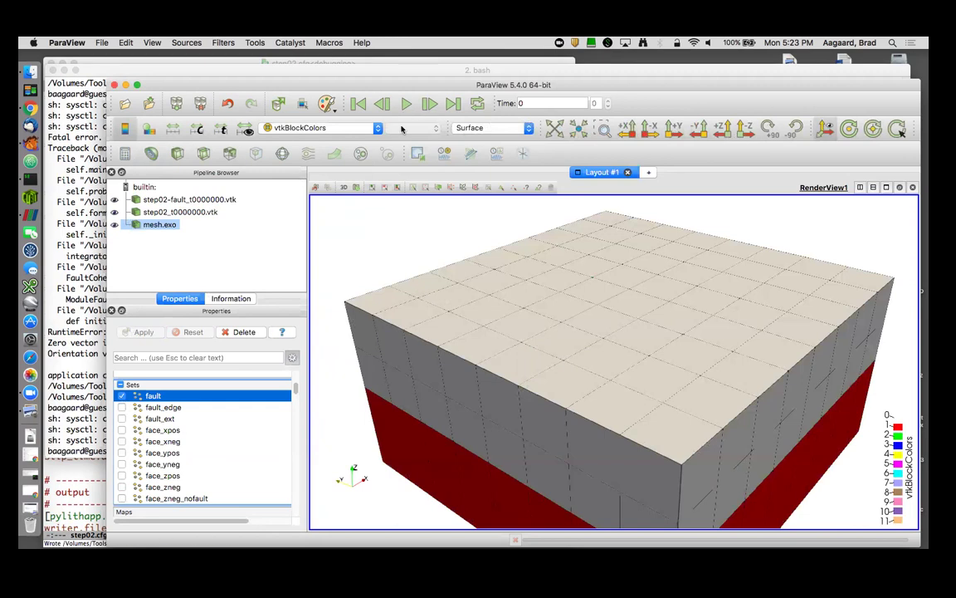
# Step: Display mesh.exo as a wireframe with point size 8
pyautogui.click(301, 125)
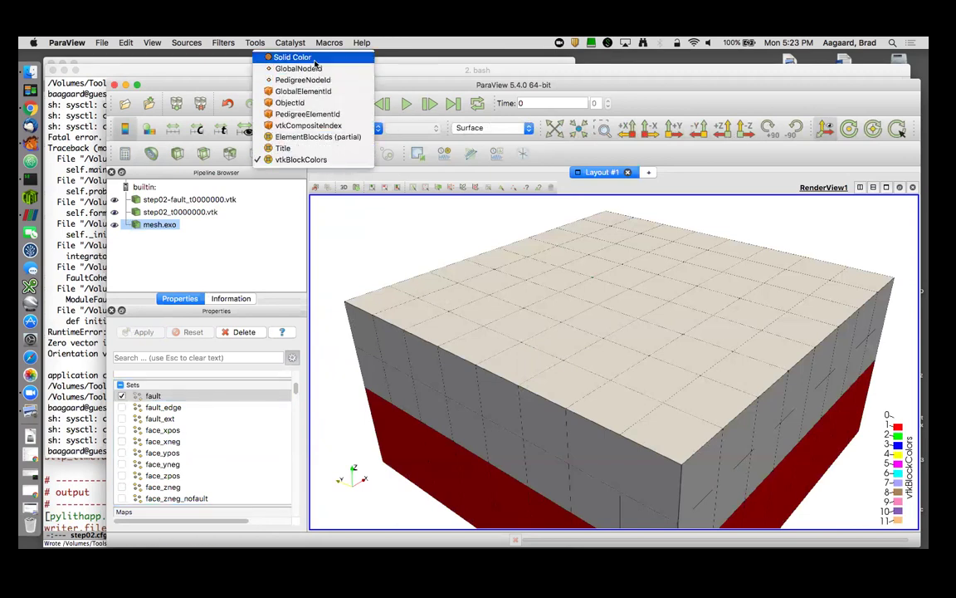
pyautogui.click(486, 129)
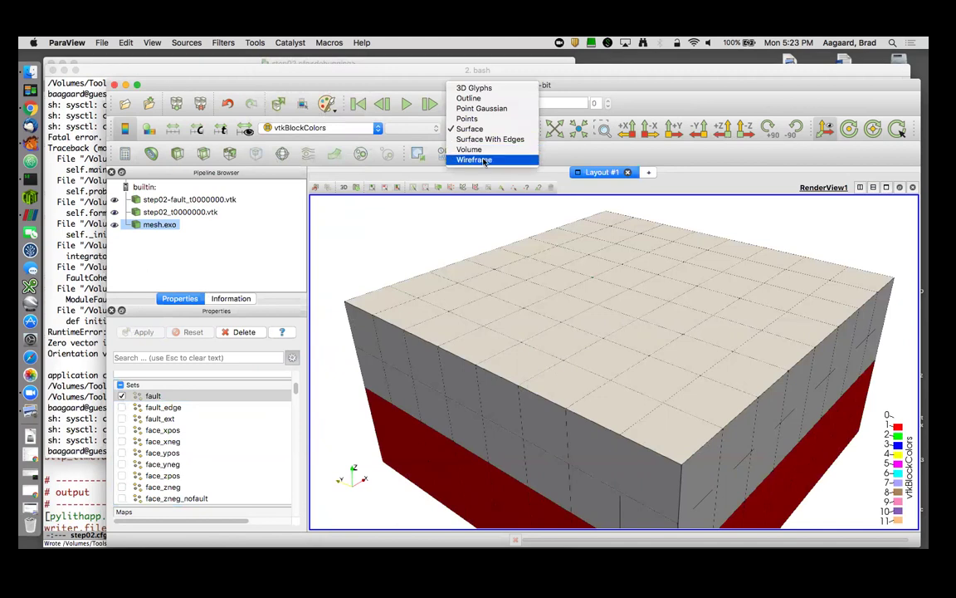
pyautogui.click(474, 159)
pyautogui.moveTo(502, 279); pyautogui.dragTo(286, 321)
pyautogui.moveTo(295, 389); pyautogui.dragTo(294, 436)
pyautogui.click(237, 445)
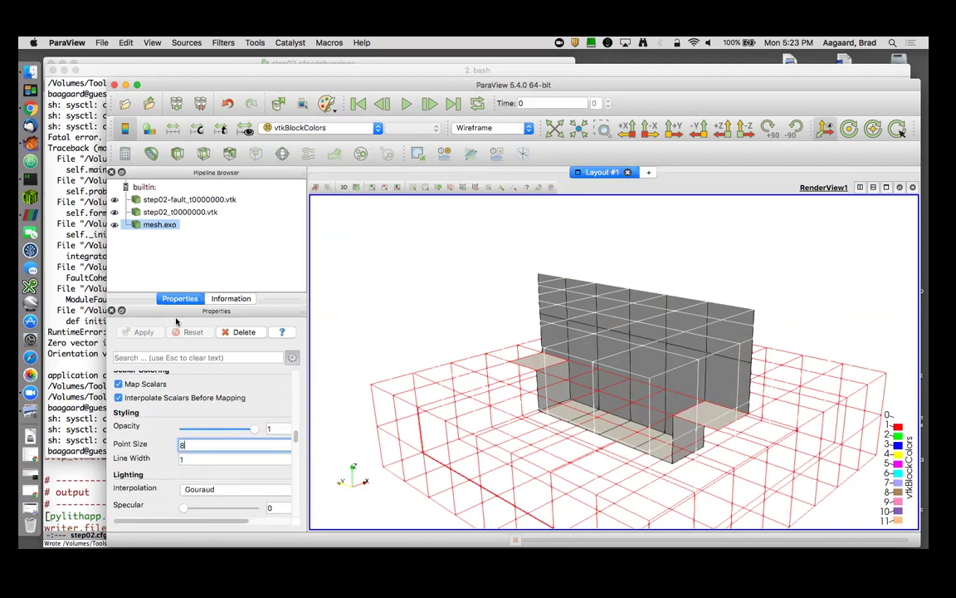
pyautogui.press('Return')
# Step: Orbit the mesh edge-on, from above and side-on to check the fault nodes along the surface
pyautogui.moveTo(504, 290)
pyautogui.mouseDown()
pyautogui.moveTo(637, 316)
pyautogui.moveTo(583, 318)
pyautogui.moveTo(572, 341)
pyautogui.moveTo(605, 315)
pyautogui.moveTo(505, 289)
pyautogui.mouseUp()
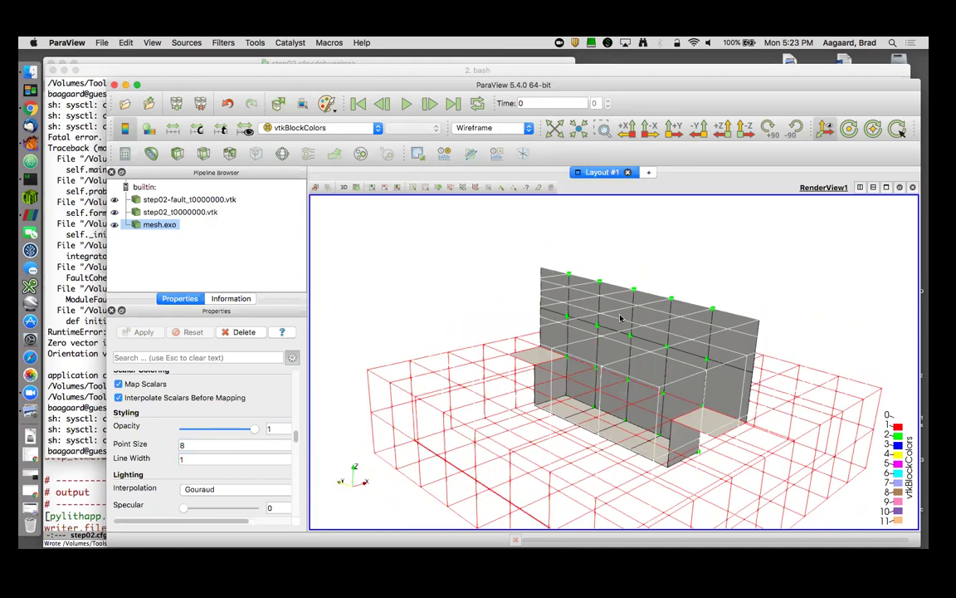
pyautogui.moveTo(667, 324); pyautogui.dragTo(739, 322)
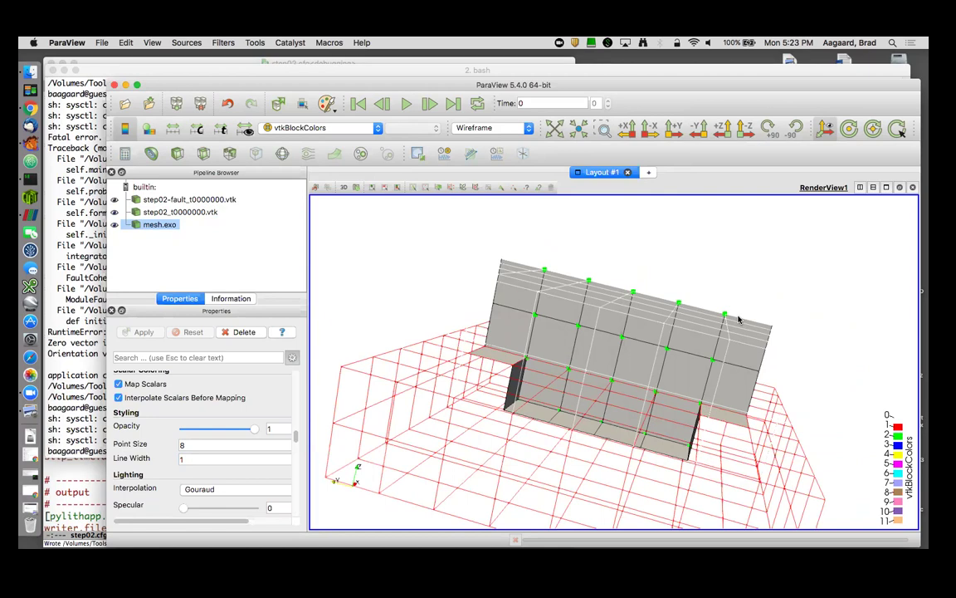
pyautogui.moveTo(739, 322); pyautogui.dragTo(629, 292)
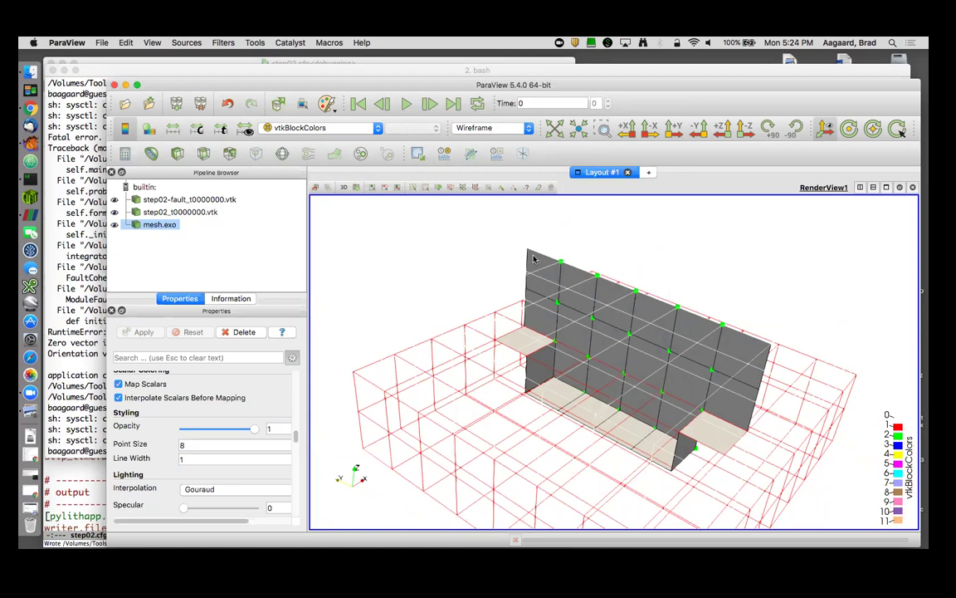
pyautogui.moveTo(560, 262)
pyautogui.mouseDown()
pyautogui.moveTo(544, 240)
pyautogui.moveTo(560, 262)
pyautogui.mouseUp()
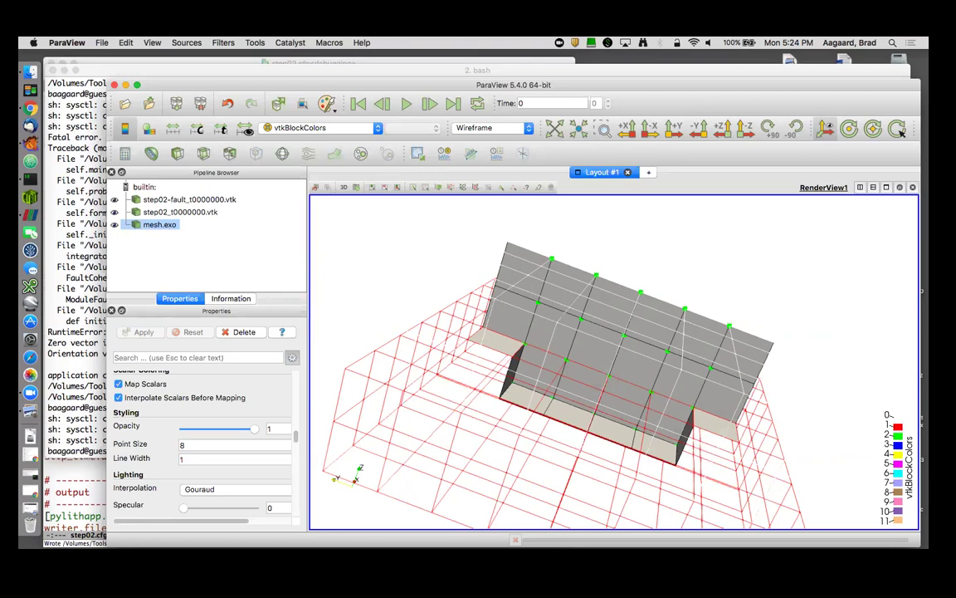
pyautogui.moveTo(735, 293); pyautogui.dragTo(688, 288)
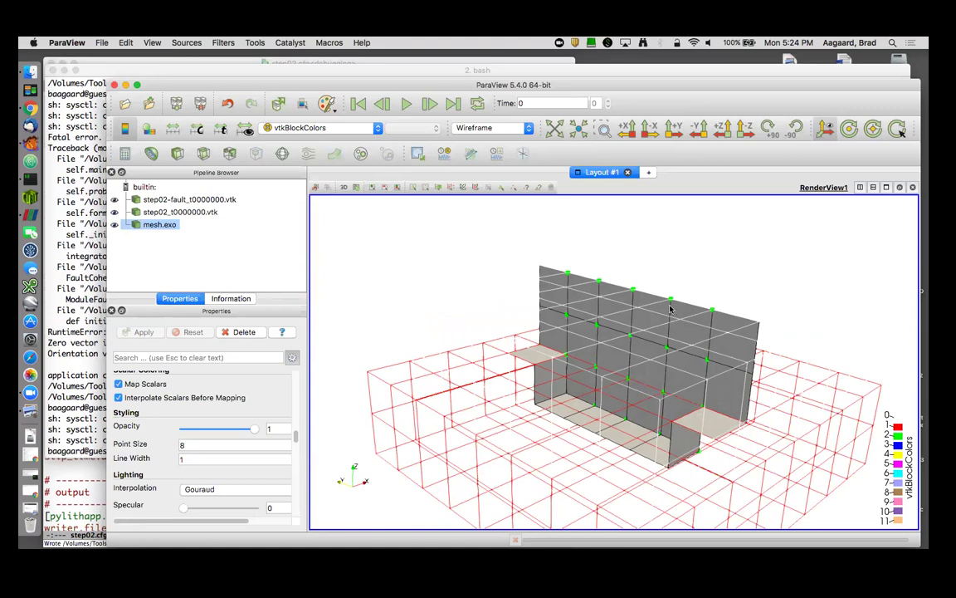
pyautogui.moveTo(584, 288); pyautogui.dragTo(618, 341)
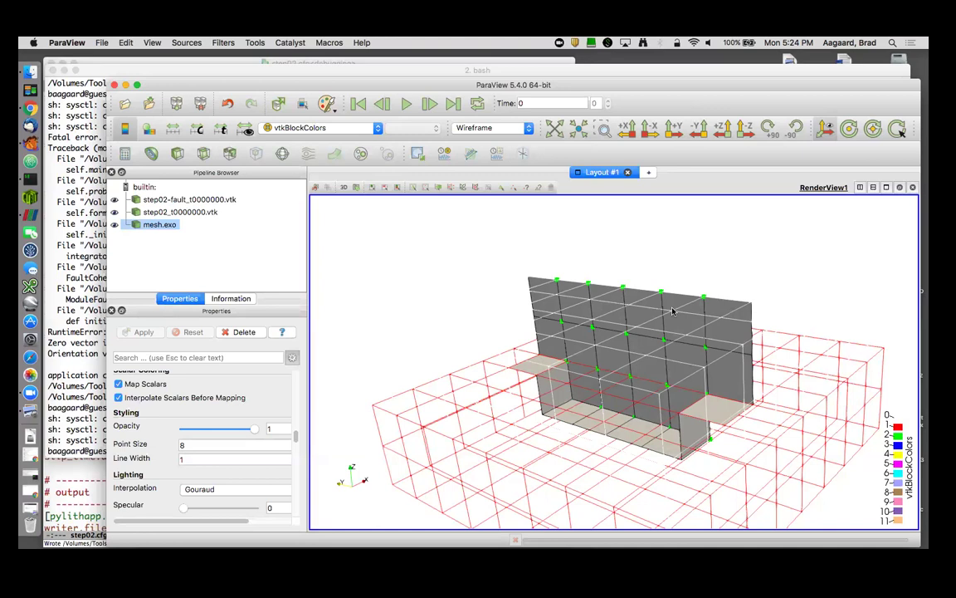
pyautogui.moveTo(658, 314); pyautogui.dragTo(690, 326)
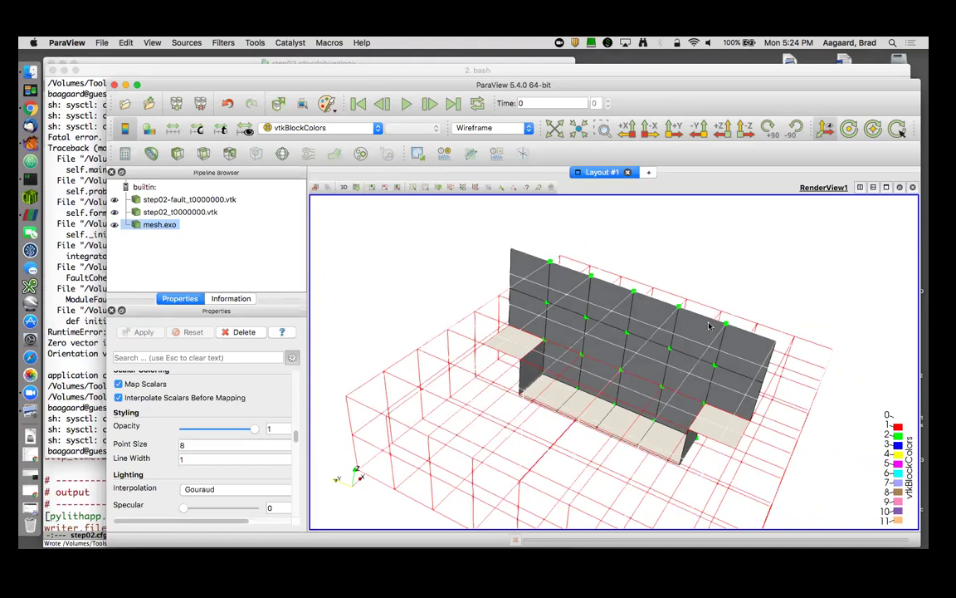
pyautogui.moveTo(699, 330); pyautogui.dragTo(724, 318)
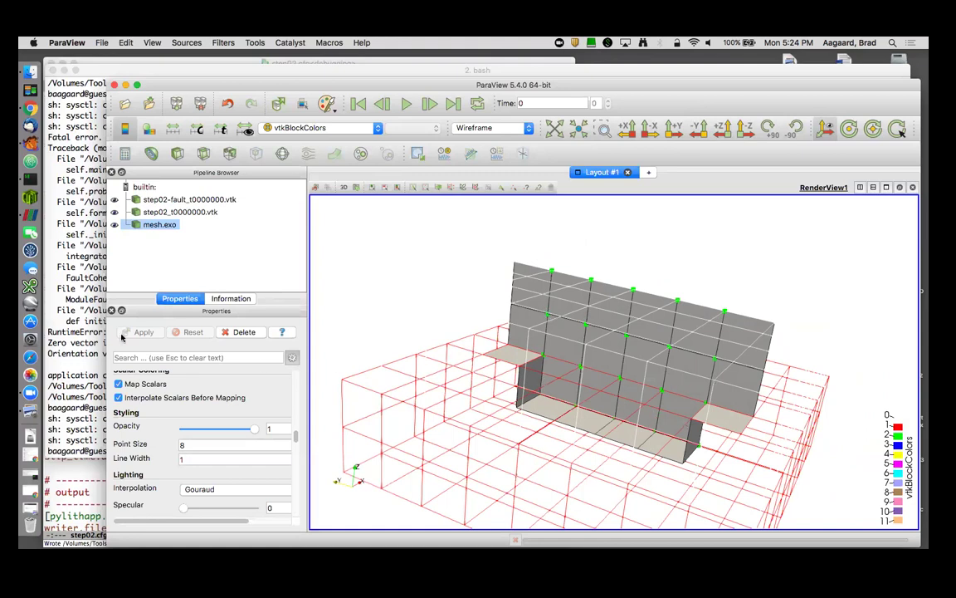
# Step: Replace the up_dir line in step02.cfg with 'edge = fault_enge' and save
pyautogui.click(91, 467)
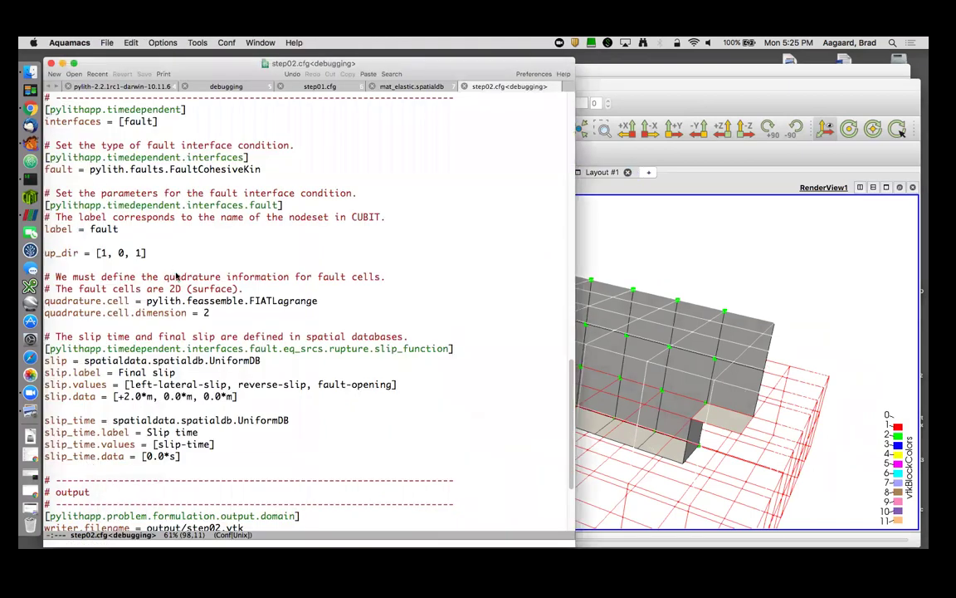
pyautogui.doubleClick(63, 252)
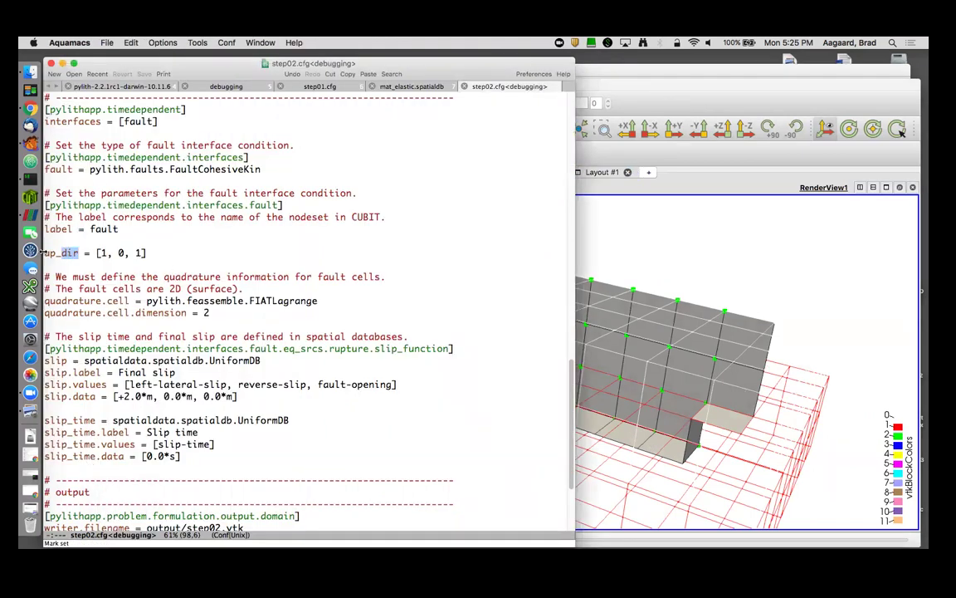
pyautogui.moveTo(44, 252); pyautogui.dragTo(175, 256)
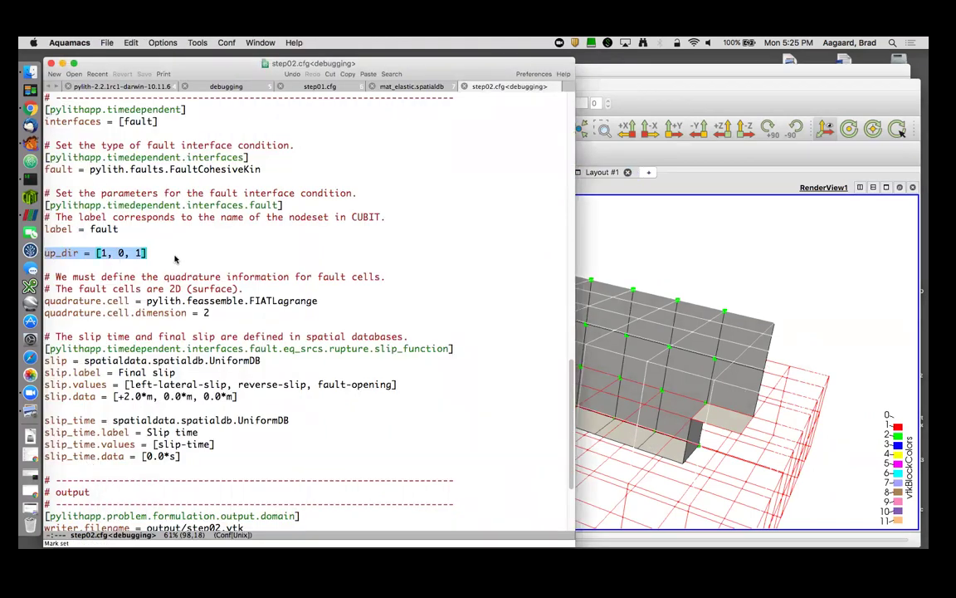
pyautogui.press('super+x')
pyautogui.click(686, 344)
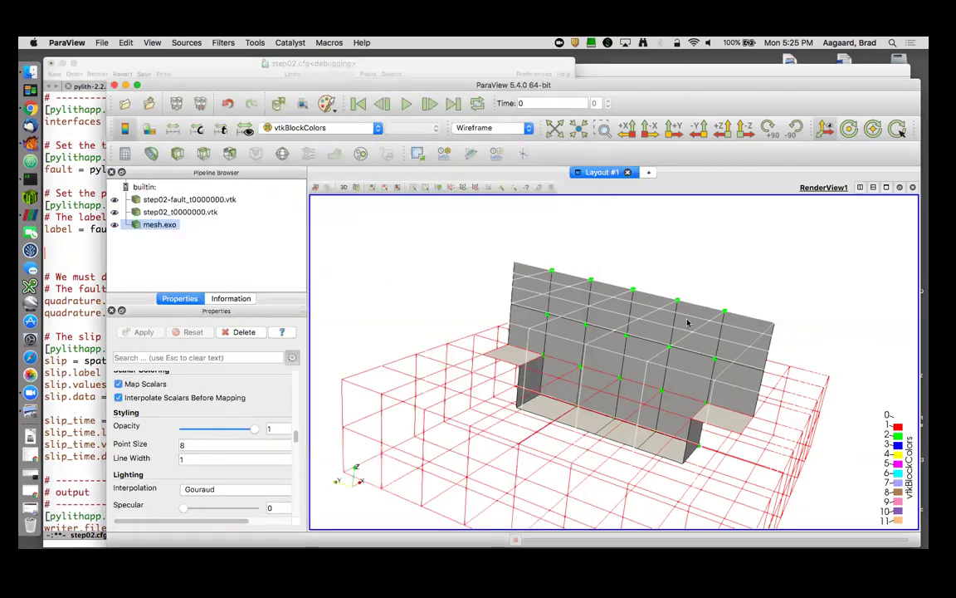
pyautogui.moveTo(712, 405); pyautogui.dragTo(710, 433)
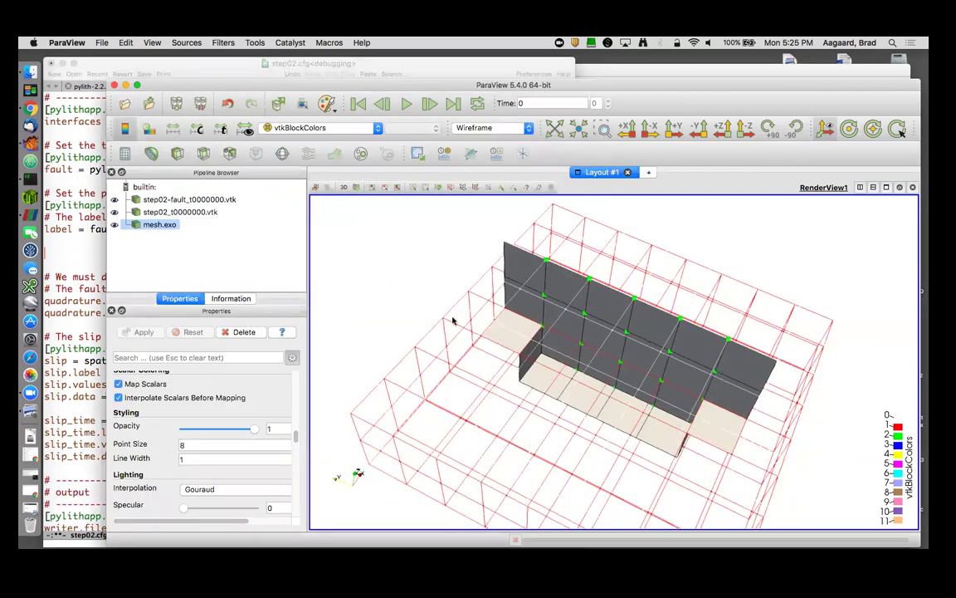
pyautogui.moveTo(453, 320); pyautogui.dragTo(453, 273)
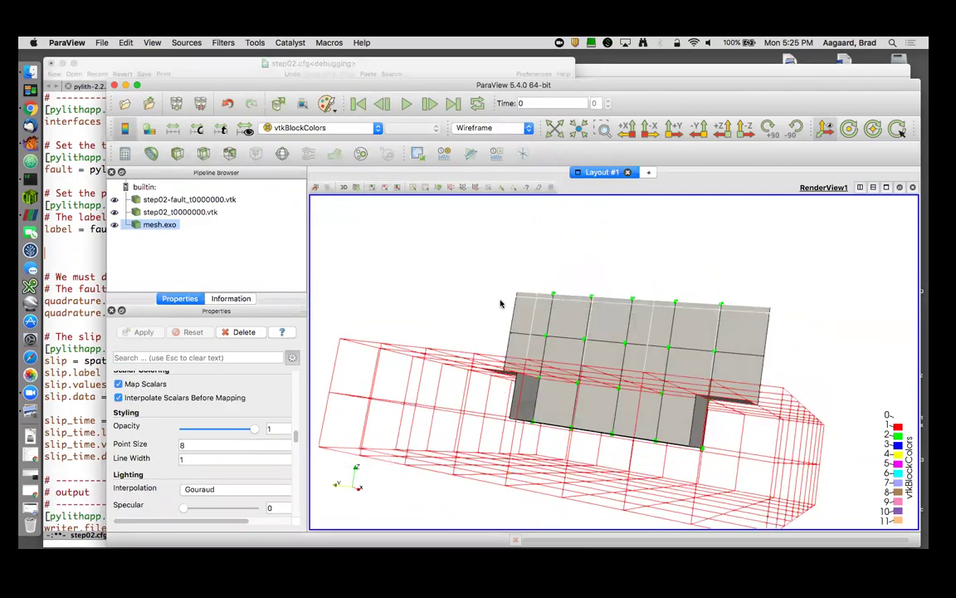
pyautogui.click(69, 247)
pyautogui.write('edge = fault')
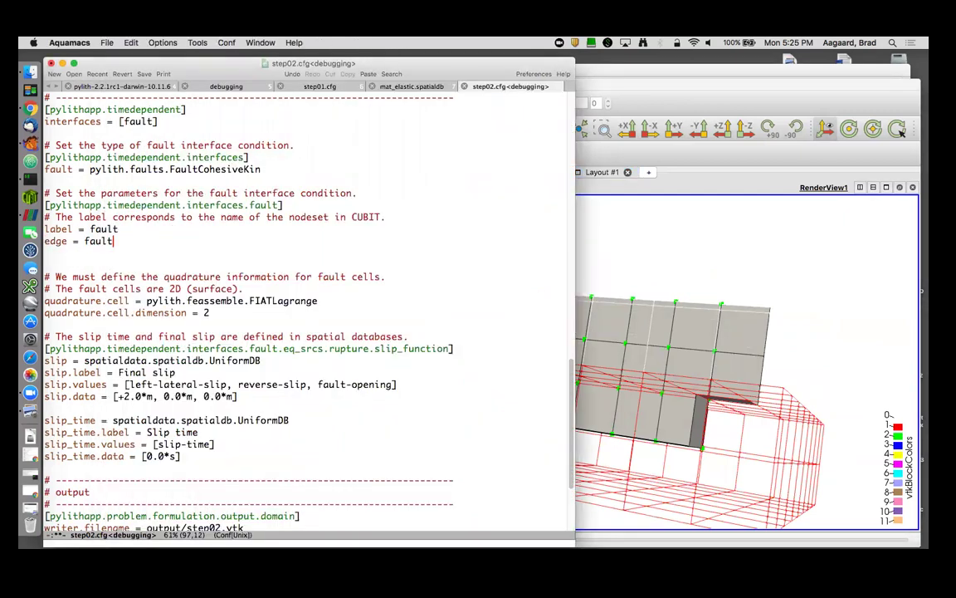
pyautogui.write('_enge')
pyautogui.press('super+s')
# Step: Delete the old step02 fault and domain outputs from the ParaView pipeline
pyautogui.click(654, 227)
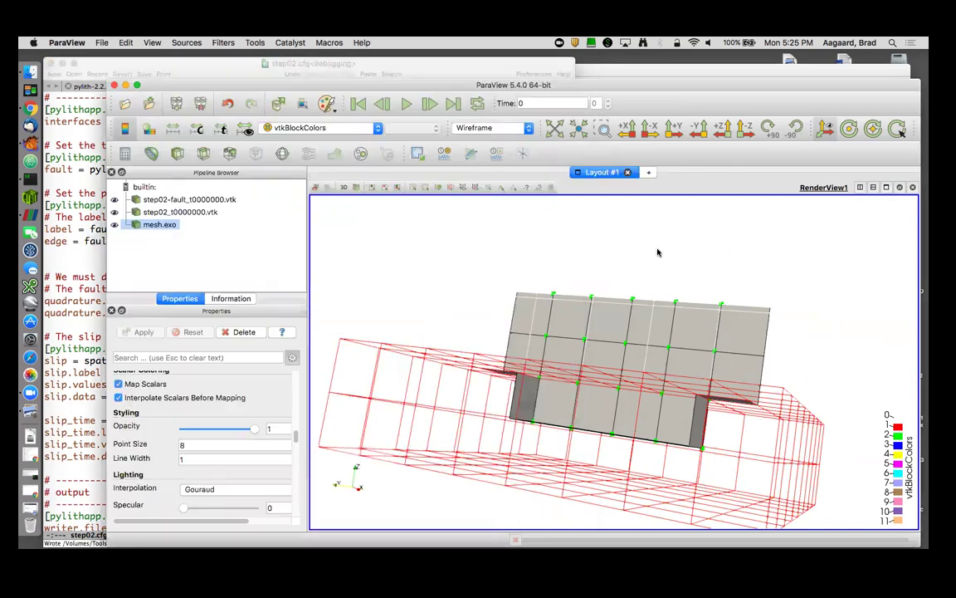
pyautogui.click(169, 212)
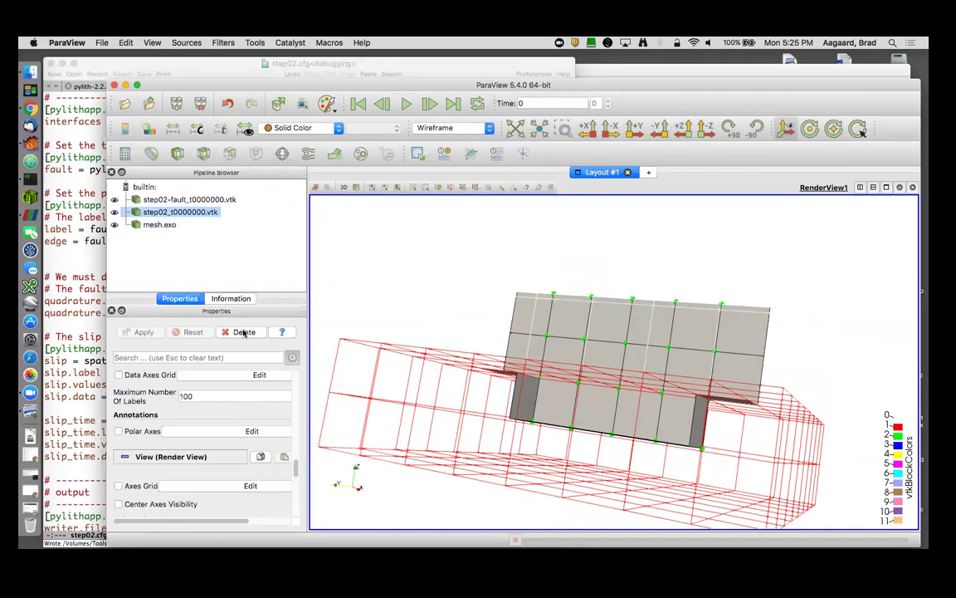
pyautogui.click(183, 200)
pyautogui.click(242, 333)
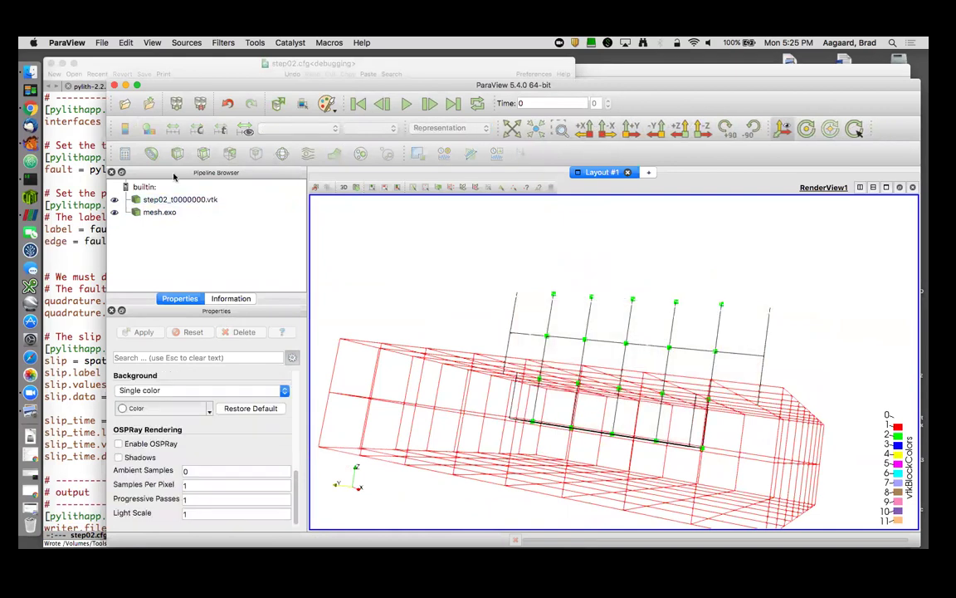
pyautogui.click(176, 201)
pyautogui.click(243, 332)
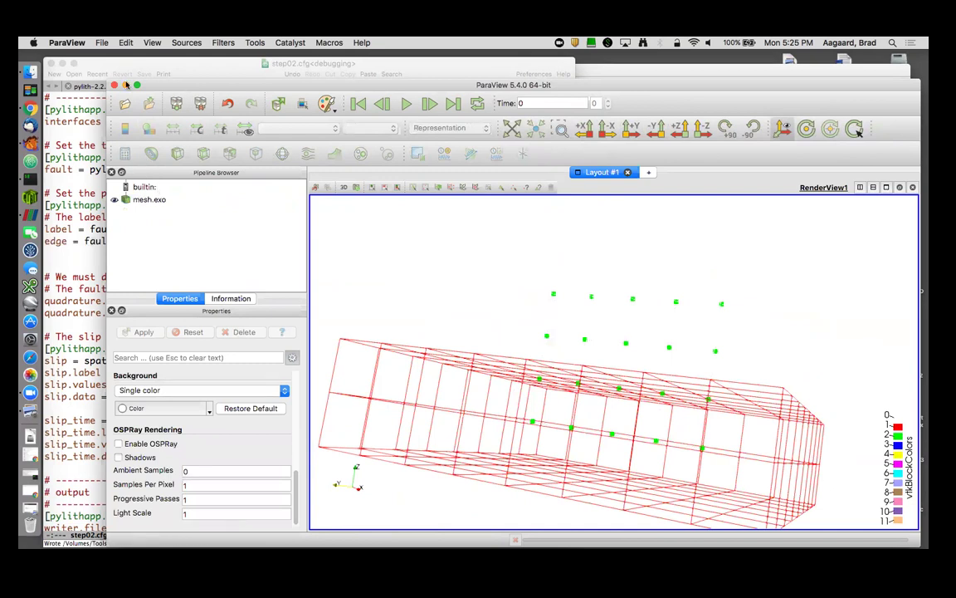
# Step: Clear the terminal and rerun pylith step02.cfg
pyautogui.click(30, 176)
pyautogui.hotkey('ctrl', 'l')
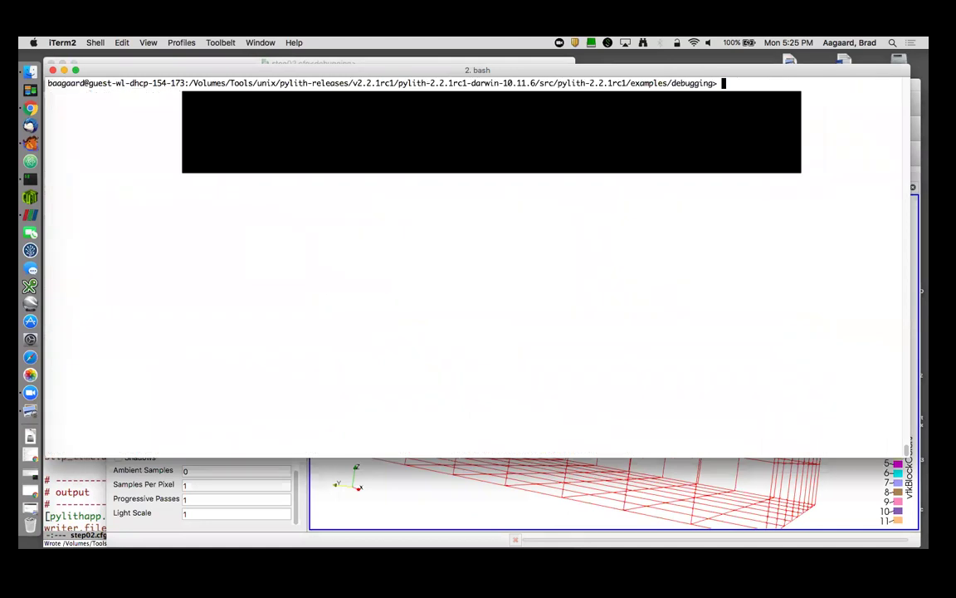
pyautogui.press('Up')
pyautogui.press('Return')
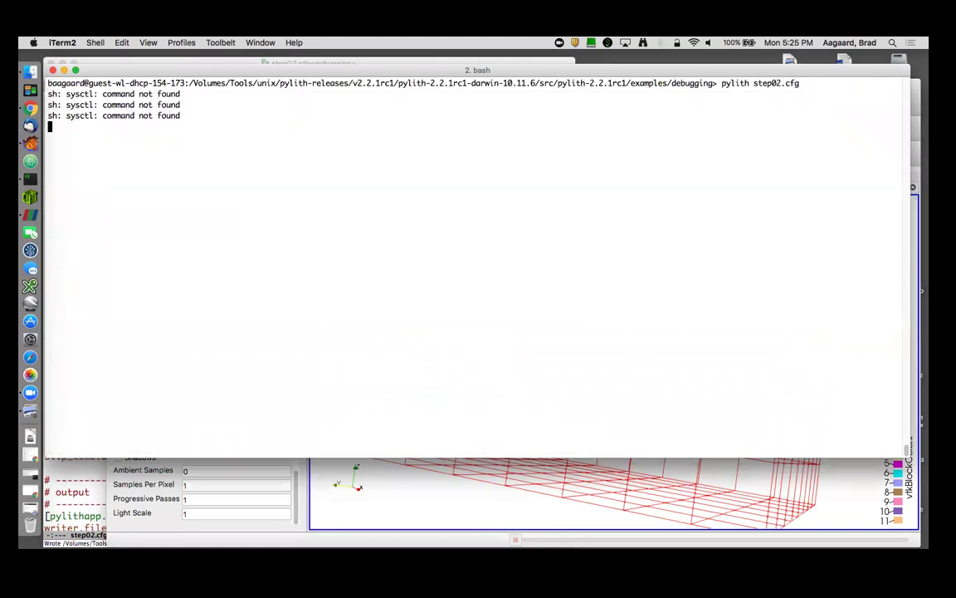
pyautogui.click(357, 467)
# Step: Load the new output/step02-fault_t0000000.vtk and colour the fault by slip
pyautogui.click(124, 103)
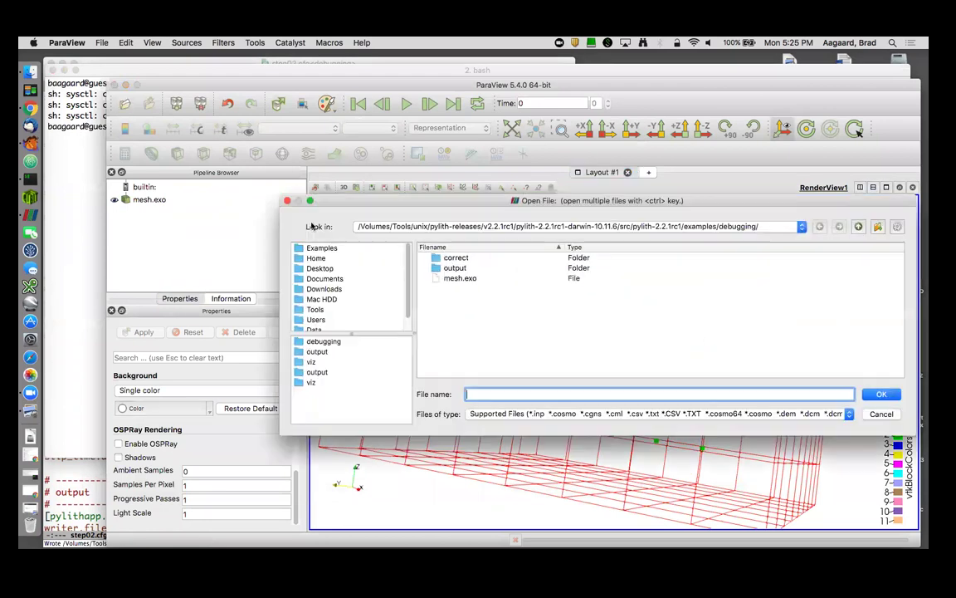
pyautogui.doubleClick(452, 268)
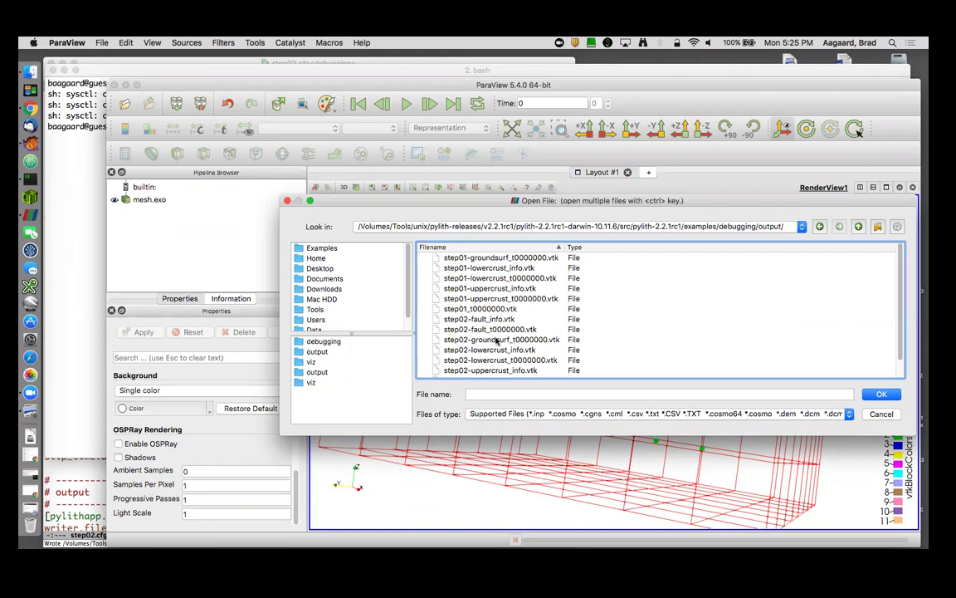
pyautogui.click(496, 331)
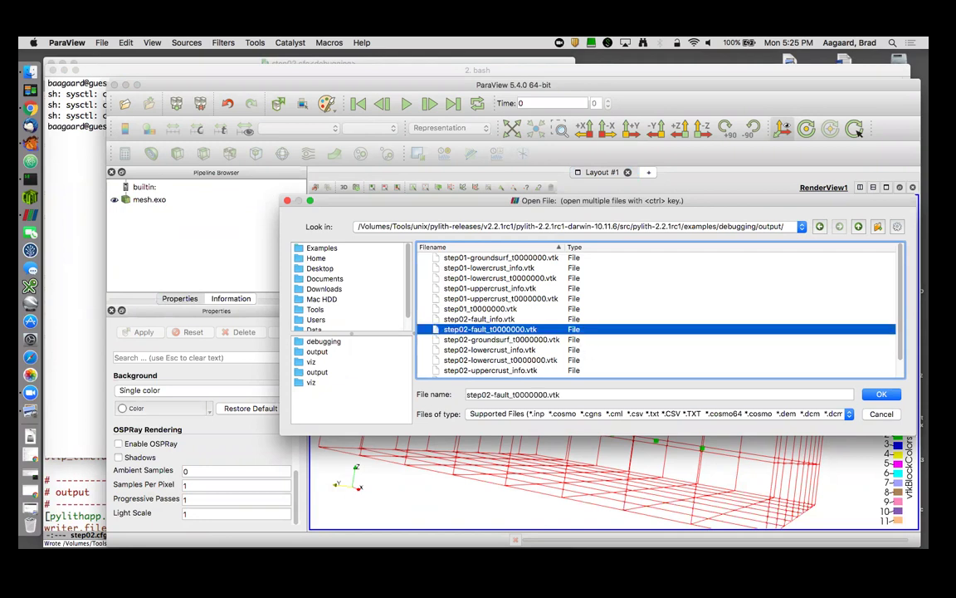
pyautogui.doubleClick(496, 329)
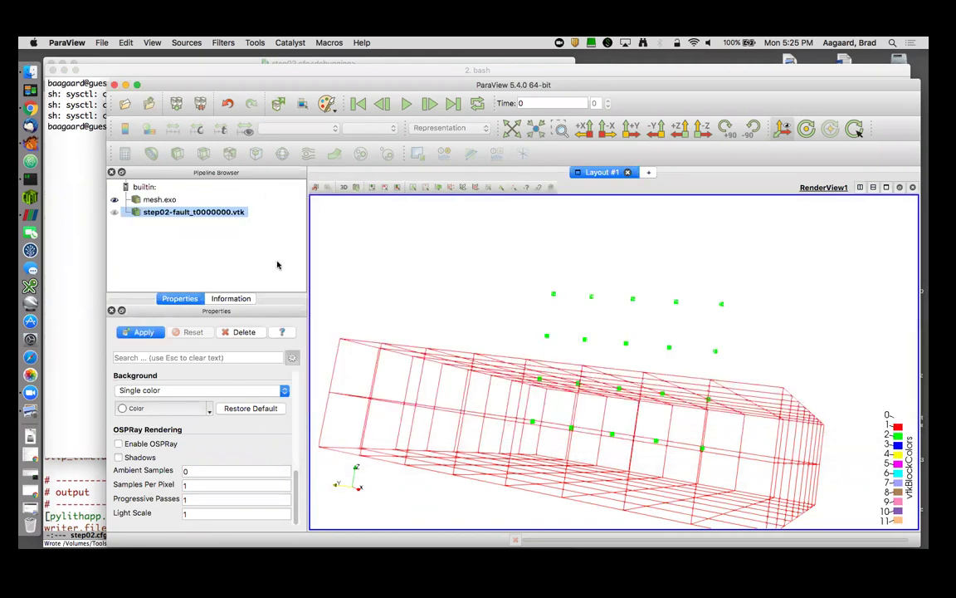
pyautogui.click(158, 333)
pyautogui.moveTo(557, 250)
pyautogui.mouseDown()
pyautogui.moveTo(556, 266)
pyautogui.moveTo(540, 278)
pyautogui.moveTo(478, 263)
pyautogui.moveTo(553, 264)
pyautogui.mouseUp()
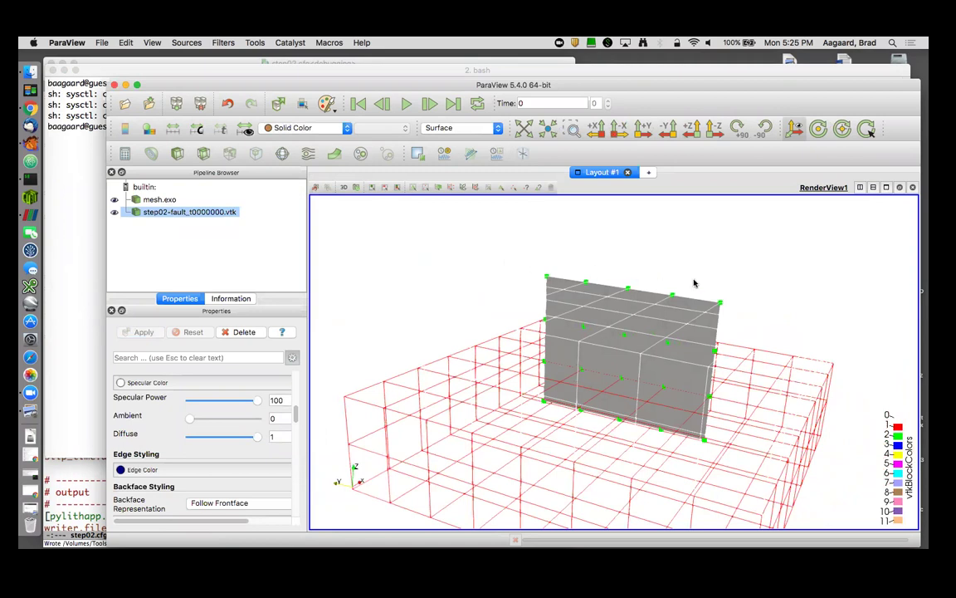
pyautogui.moveTo(695, 283); pyautogui.dragTo(631, 264)
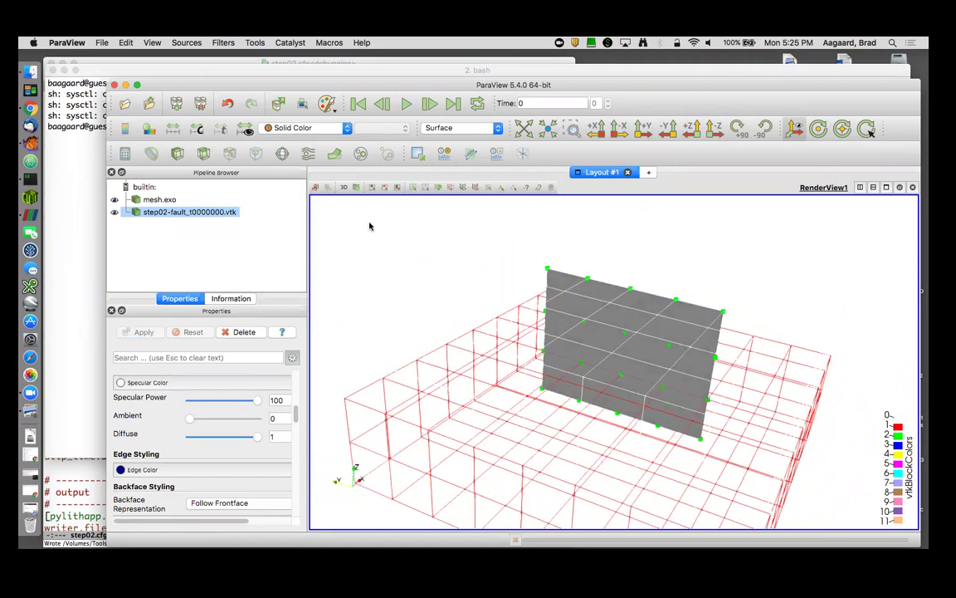
pyautogui.click(312, 128)
pyautogui.click(314, 141)
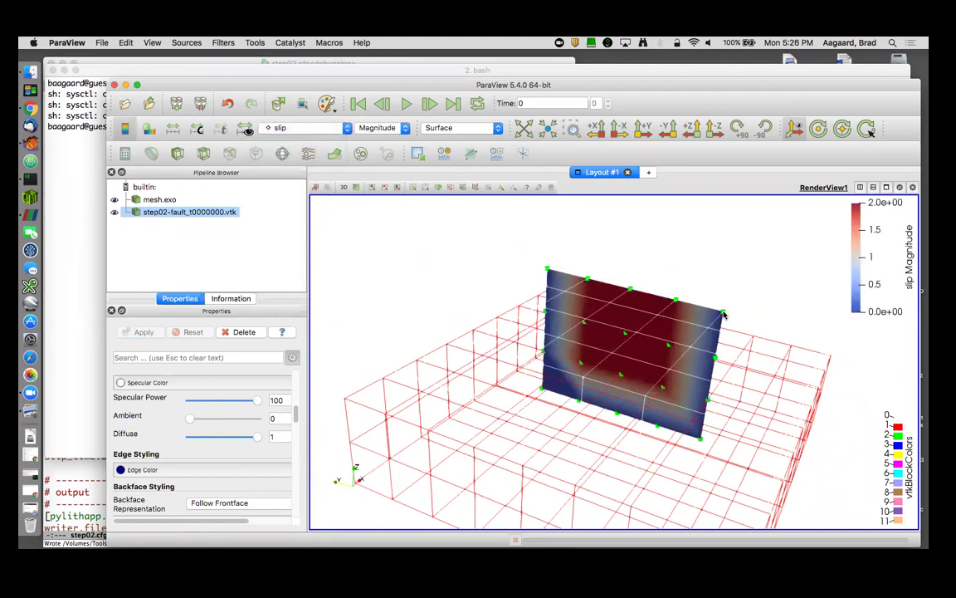
# Step: Orbit the camera to view the slip-coloured fault and mesh box from above
pyautogui.moveTo(723, 314); pyautogui.dragTo(689, 326)
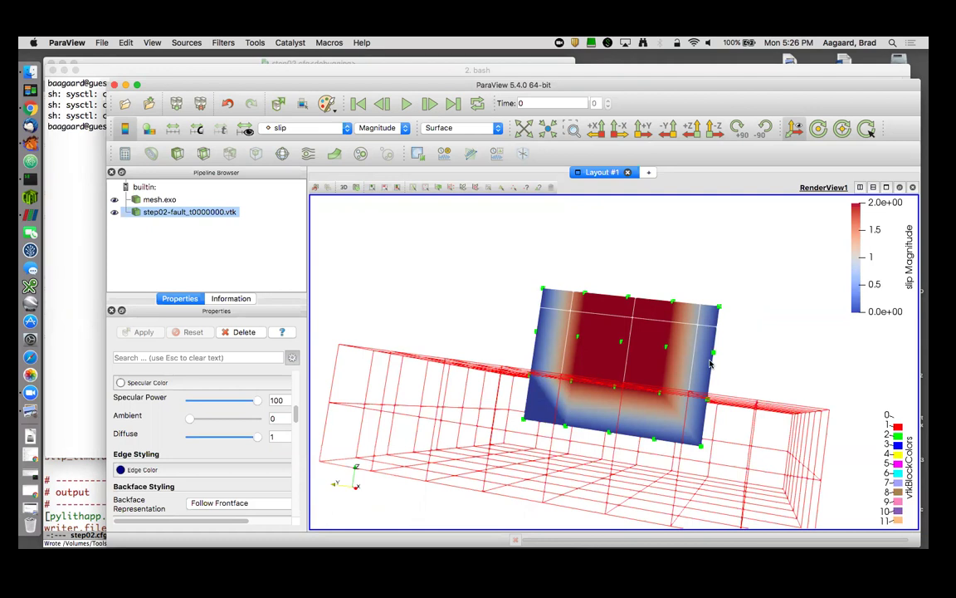
pyautogui.moveTo(633, 271); pyautogui.dragTo(611, 301)
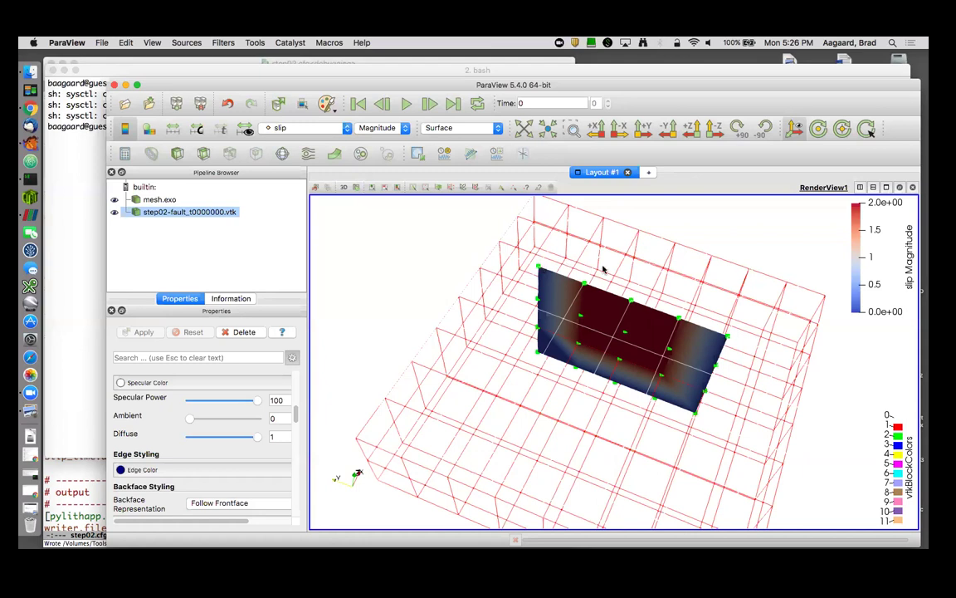
pyautogui.moveTo(623, 284); pyautogui.dragTo(564, 268)
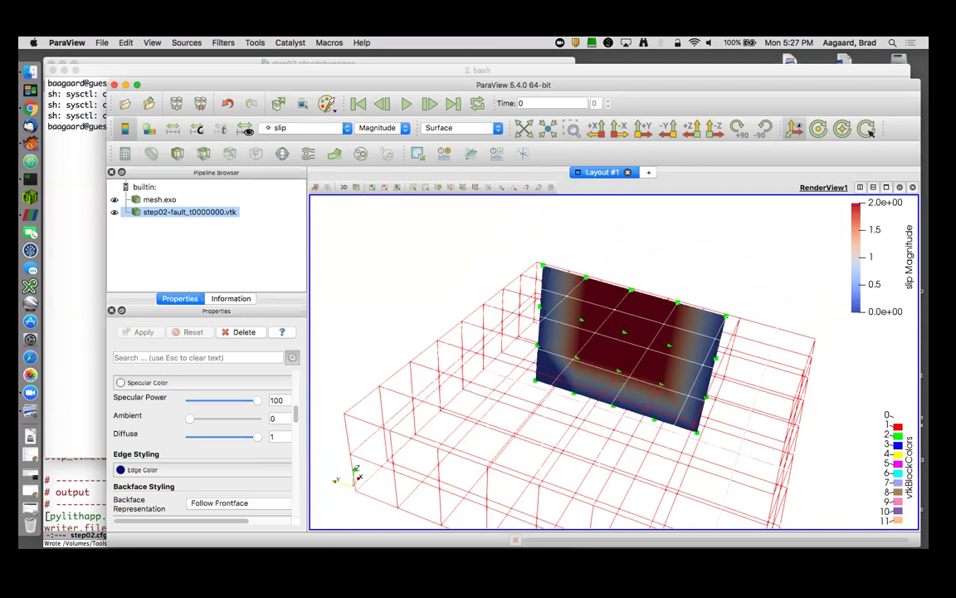
# Step: Delete mesh.exo and load step02_t0000000.vtk as the domain box around the fault
pyautogui.click(137, 201)
pyautogui.click(244, 332)
pyautogui.click(125, 103)
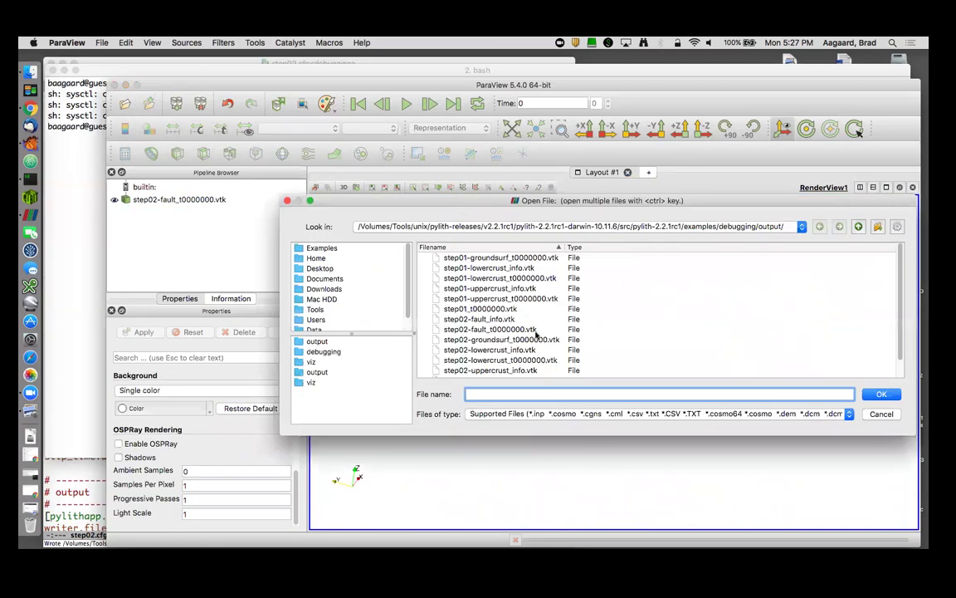
pyautogui.scroll(-2, 531, 333)
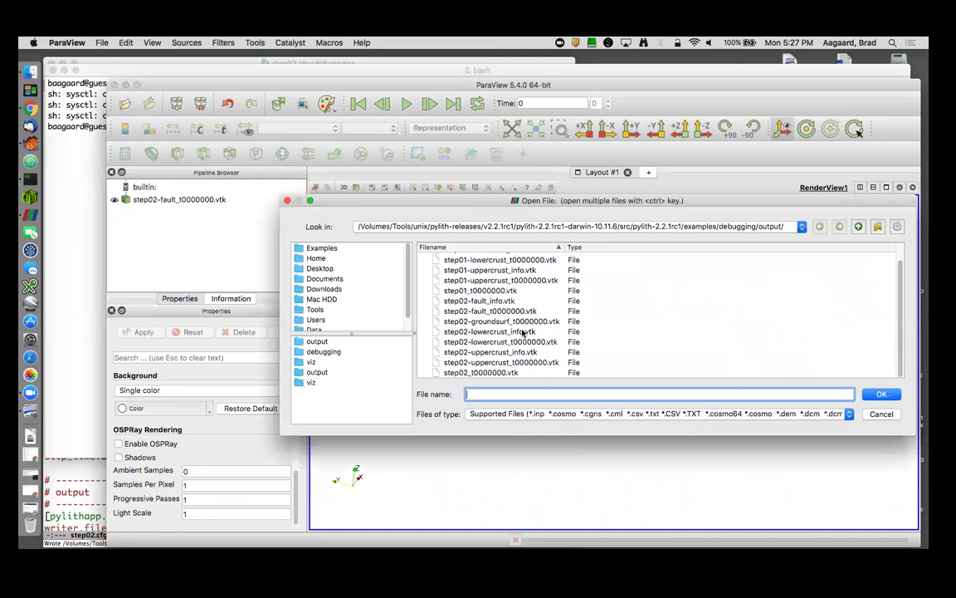
pyautogui.doubleClick(481, 371)
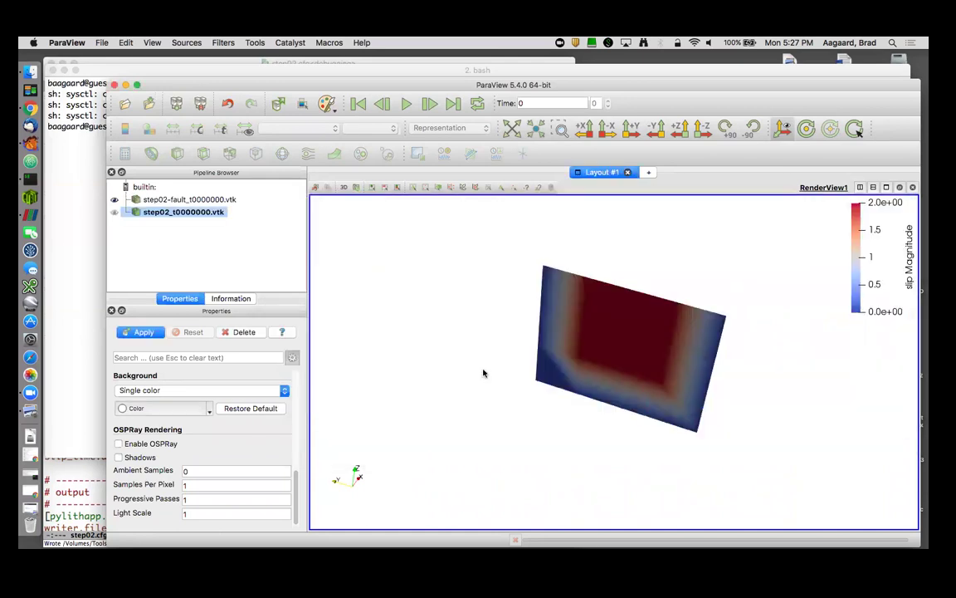
pyautogui.click(143, 332)
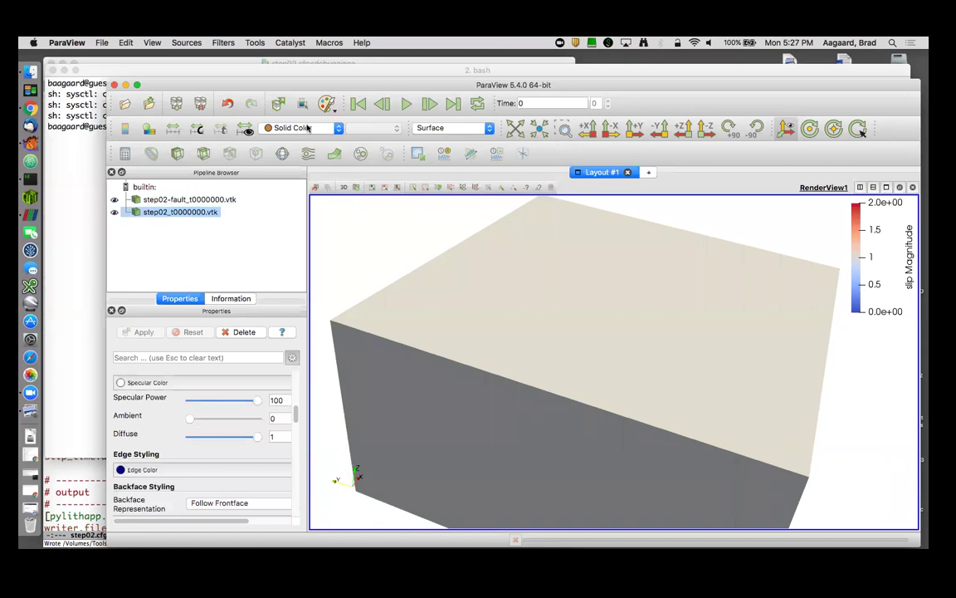
# Step: Colour the step02 domain by displacement and draw it as Surface With Edges
pyautogui.click(307, 127)
pyautogui.click(287, 142)
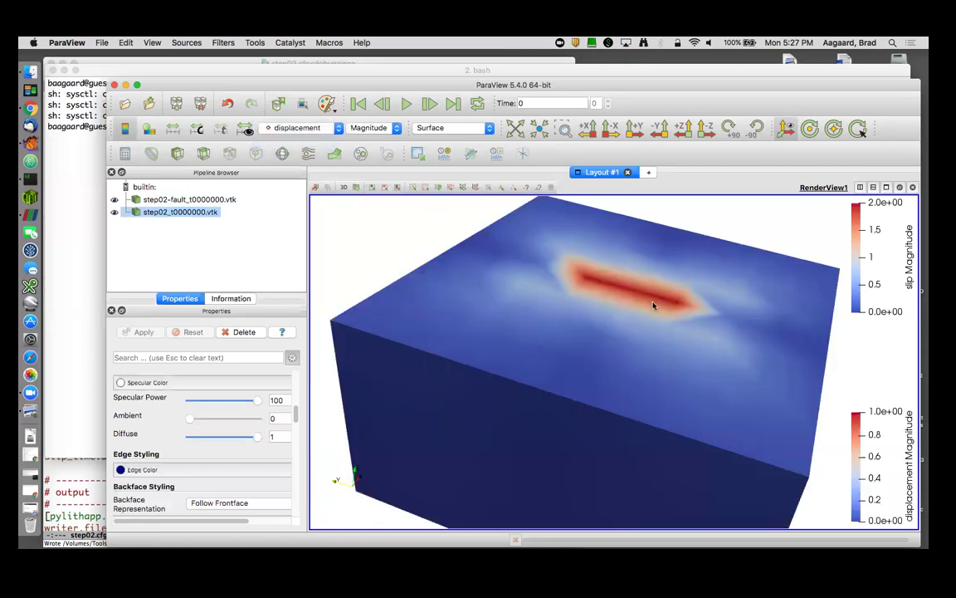
pyautogui.moveTo(654, 312); pyautogui.dragTo(680, 345)
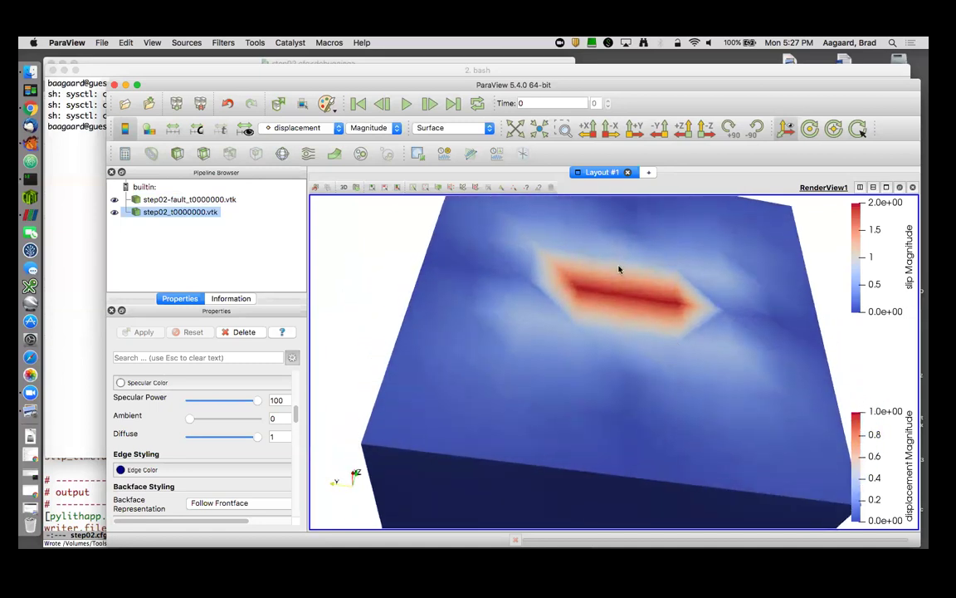
pyautogui.click(455, 127)
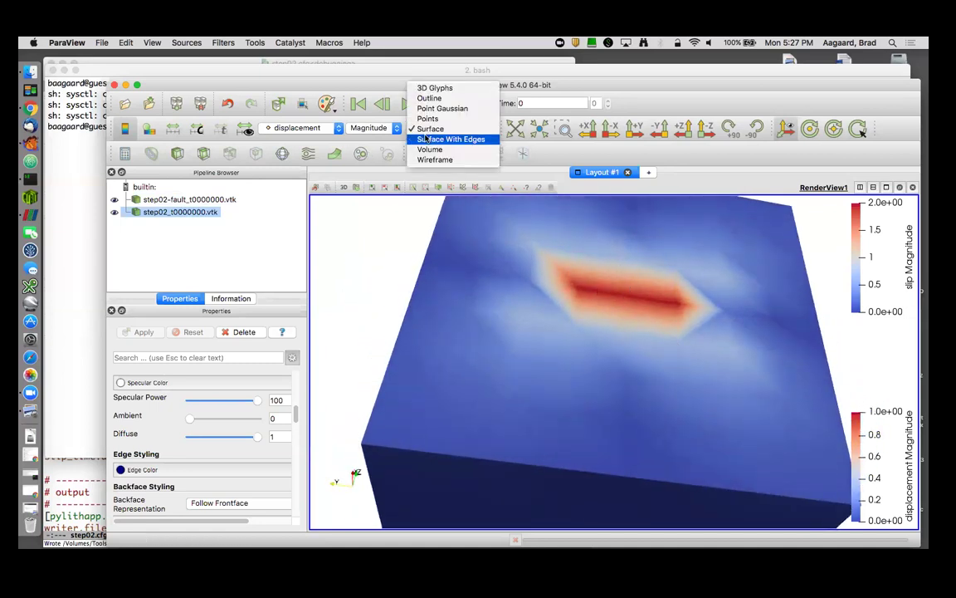
pyautogui.click(452, 142)
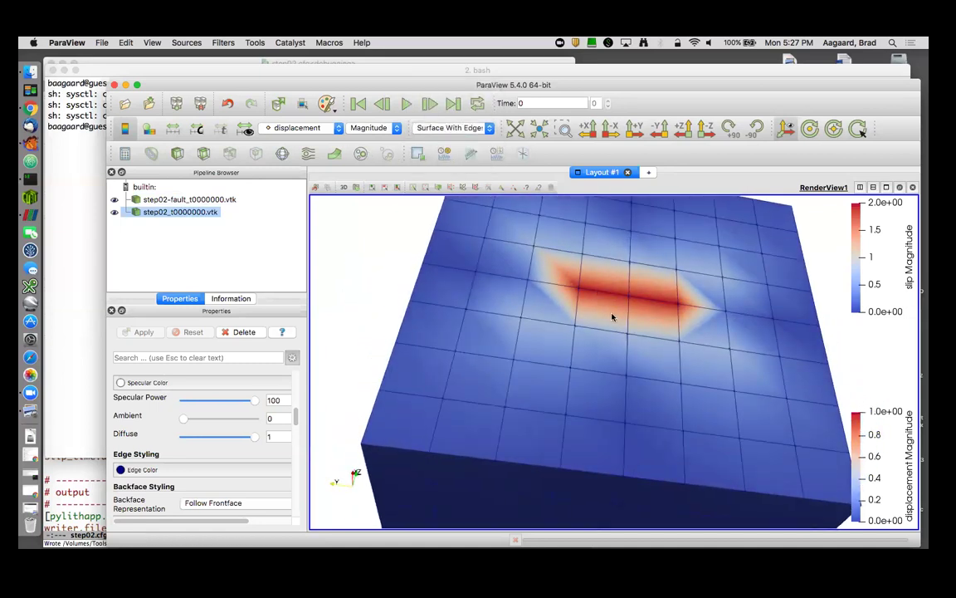
# Step: Warp the domain by displacement with scale factor 1000, shown as Surface With Edges
pyautogui.click(335, 154)
pyautogui.scroll(-2, 235, 390)
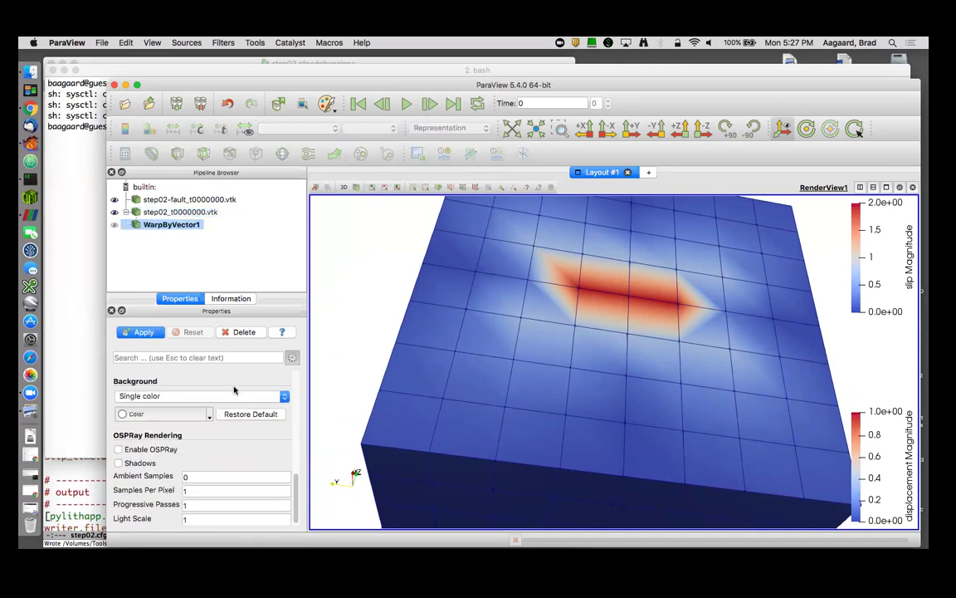
pyautogui.scroll(4, 234, 390)
pyautogui.scroll(10, 234, 390)
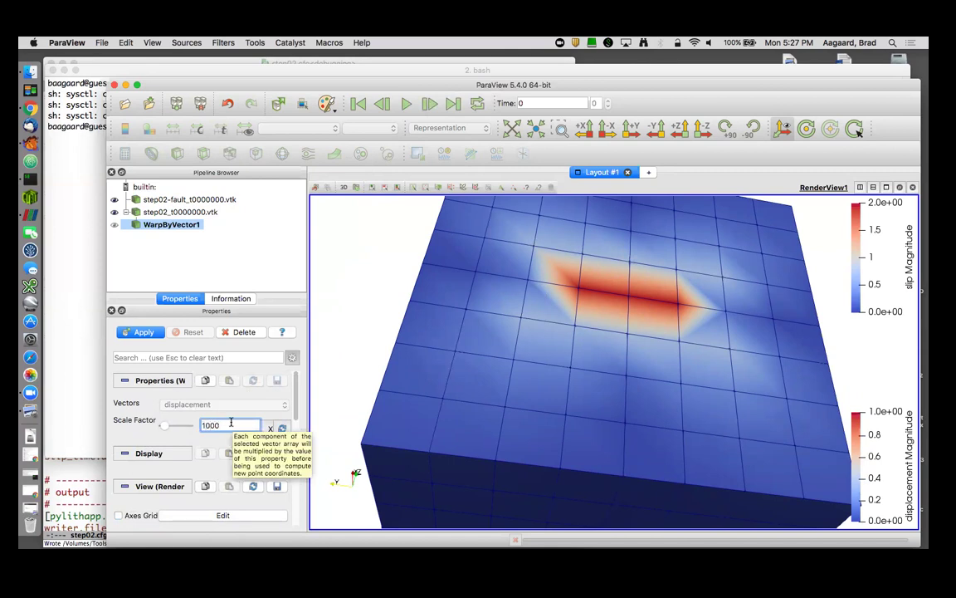
pyautogui.click(142, 332)
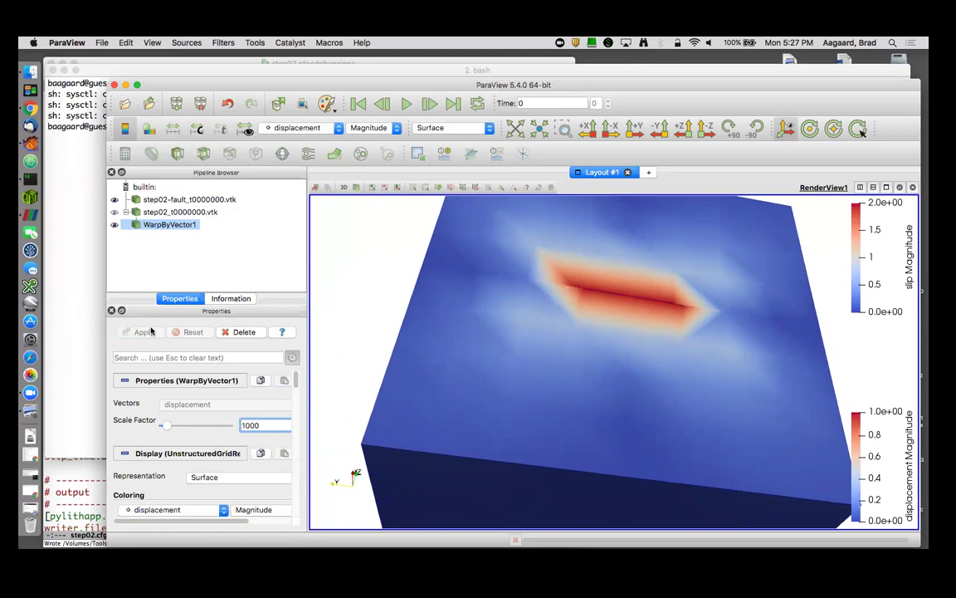
pyautogui.click(419, 127)
pyautogui.click(455, 139)
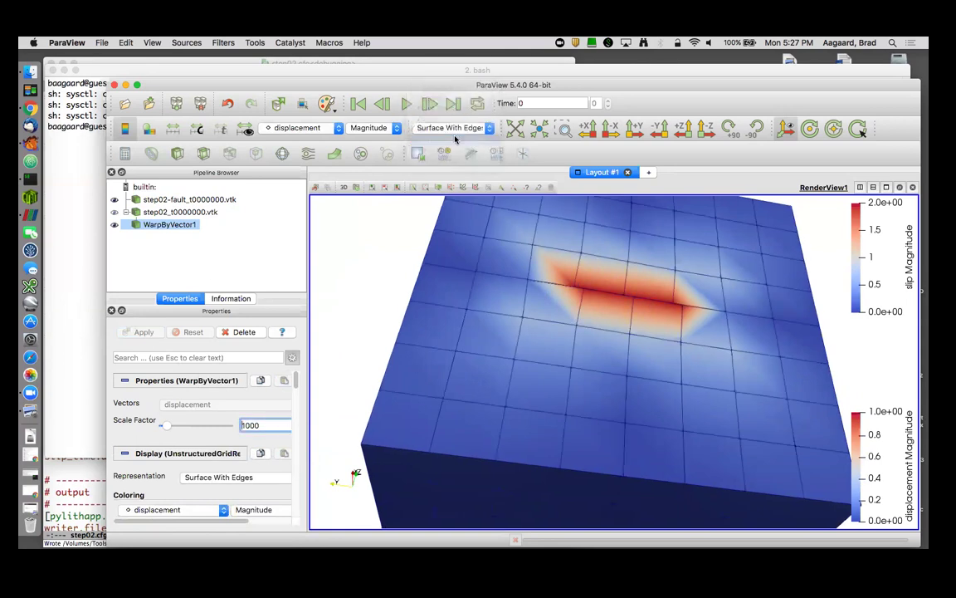
pyautogui.moveTo(687, 310)
pyautogui.mouseDown()
pyautogui.moveTo(679, 326)
pyautogui.moveTo(677, 315)
pyautogui.mouseUp()
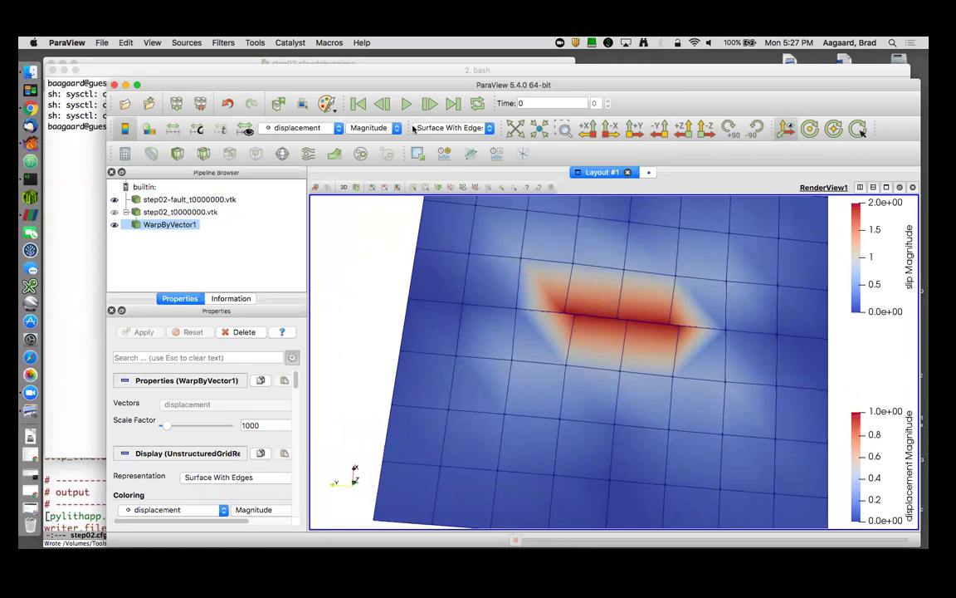
# Step: Draw WarpByVector1 as a wireframe, then orbit and zoom onto the slip-coloured fault inside
pyautogui.click(301, 127)
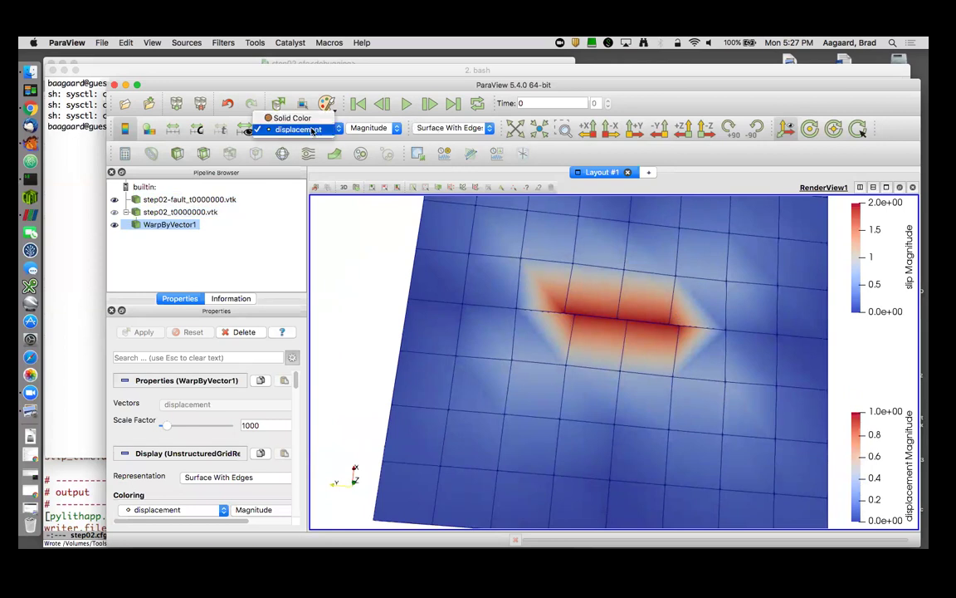
pyautogui.click(303, 127)
pyautogui.click(441, 129)
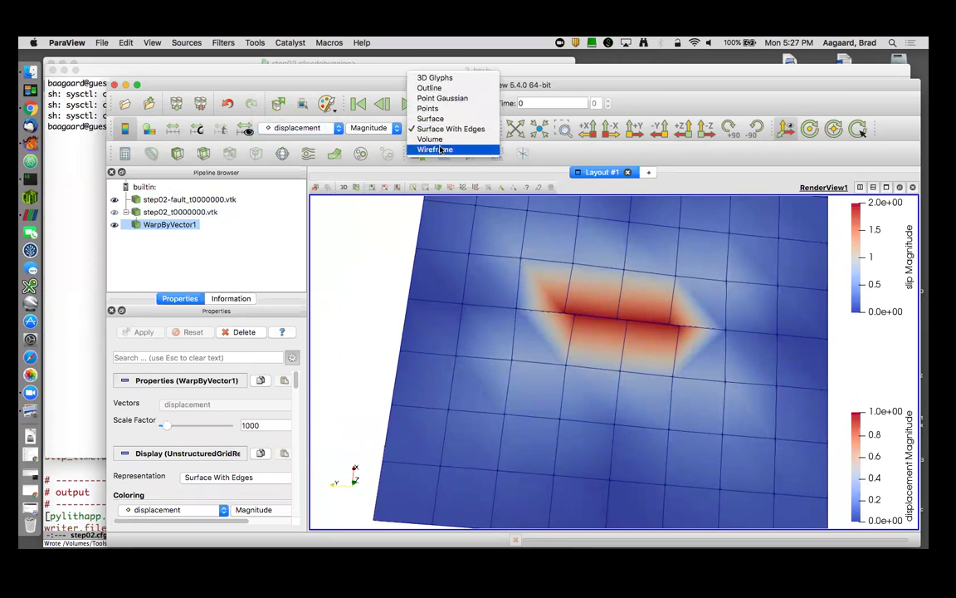
pyautogui.click(434, 147)
pyautogui.moveTo(535, 248); pyautogui.dragTo(563, 271)
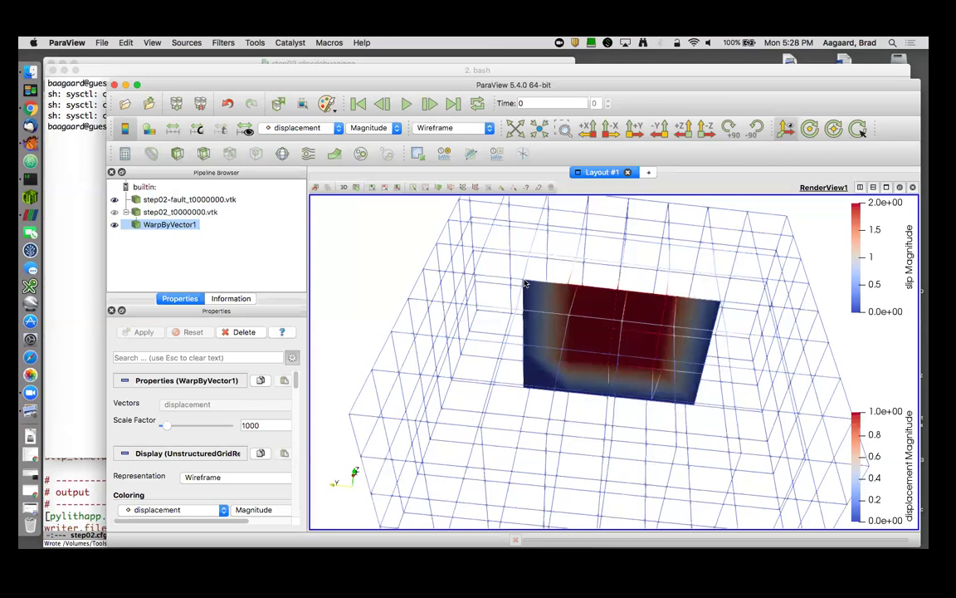
pyautogui.moveTo(524, 284); pyautogui.dragTo(519, 259)
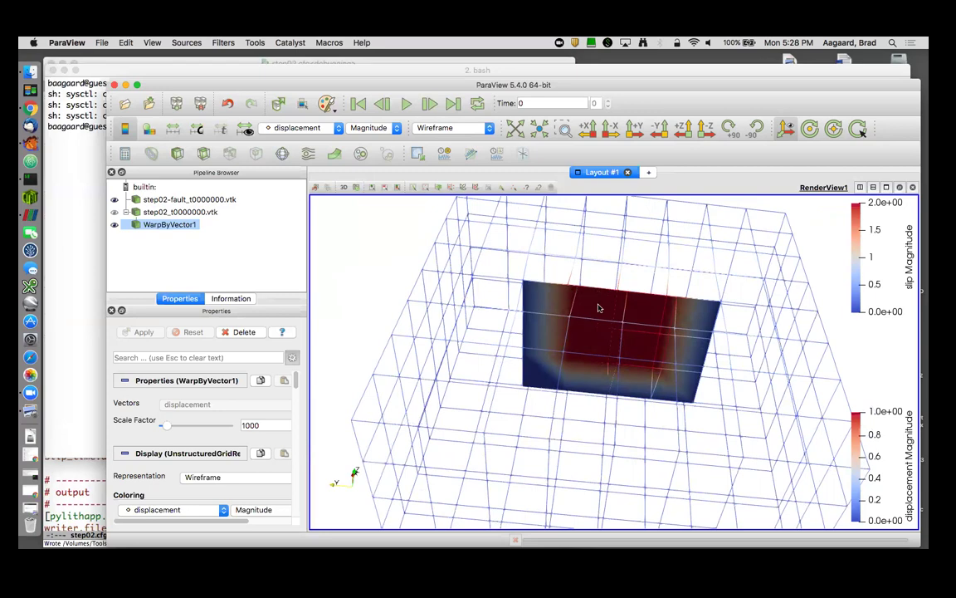
pyautogui.moveTo(603, 306); pyautogui.dragTo(598, 331)
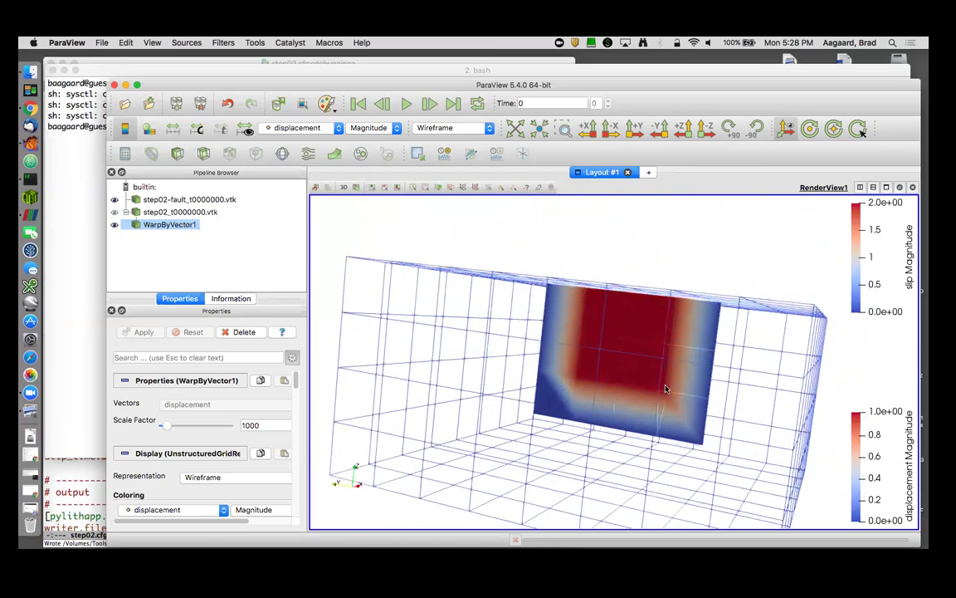
pyautogui.scroll(3, 666, 404)
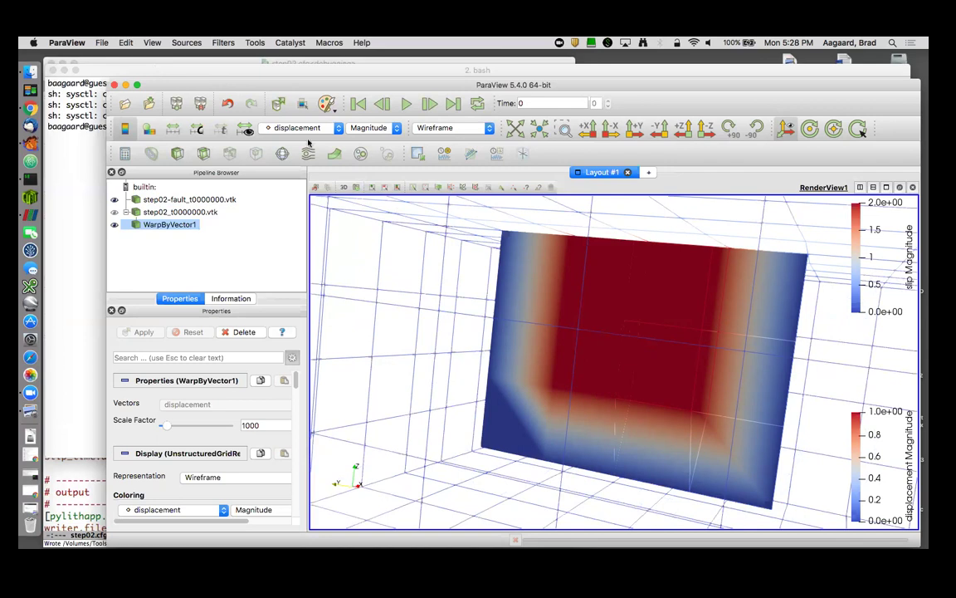
pyautogui.moveTo(669, 288); pyautogui.dragTo(651, 401)
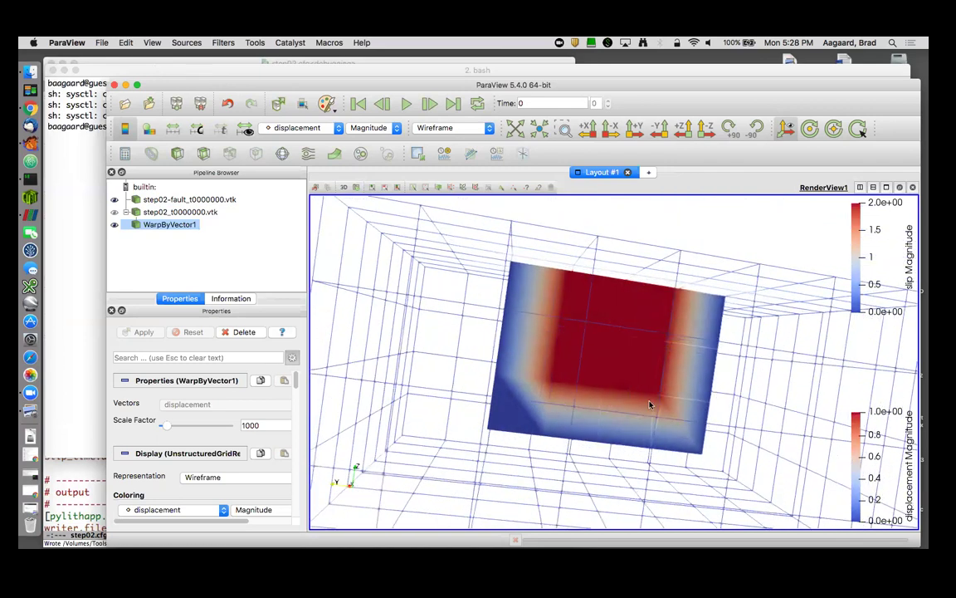
# Step: Show step02-fault_t0000000.vtk as Surface With Edges, hide the domain, and zoom in
pyautogui.click(154, 199)
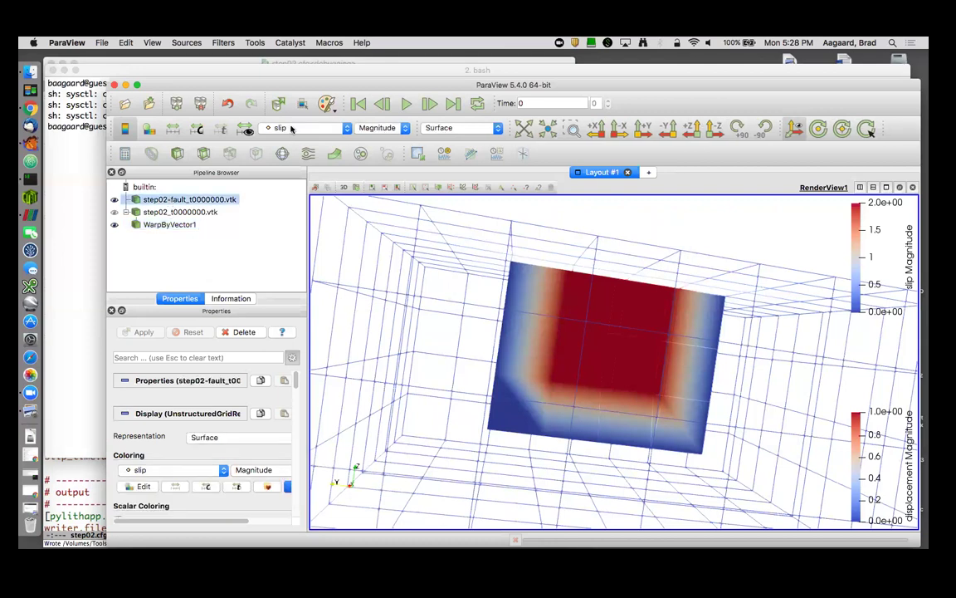
pyautogui.click(461, 128)
pyautogui.click(467, 139)
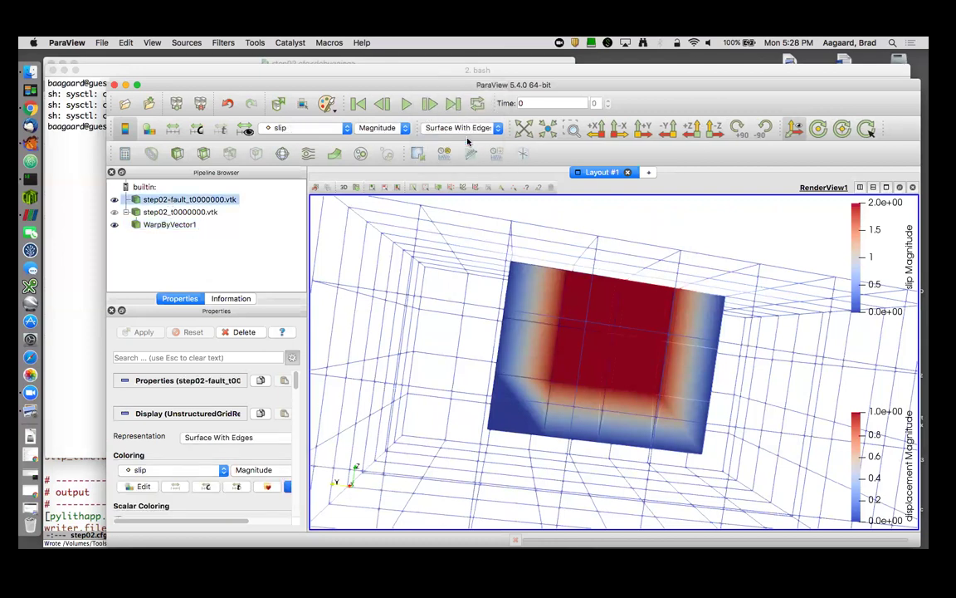
pyautogui.moveTo(524, 234); pyautogui.dragTo(515, 263)
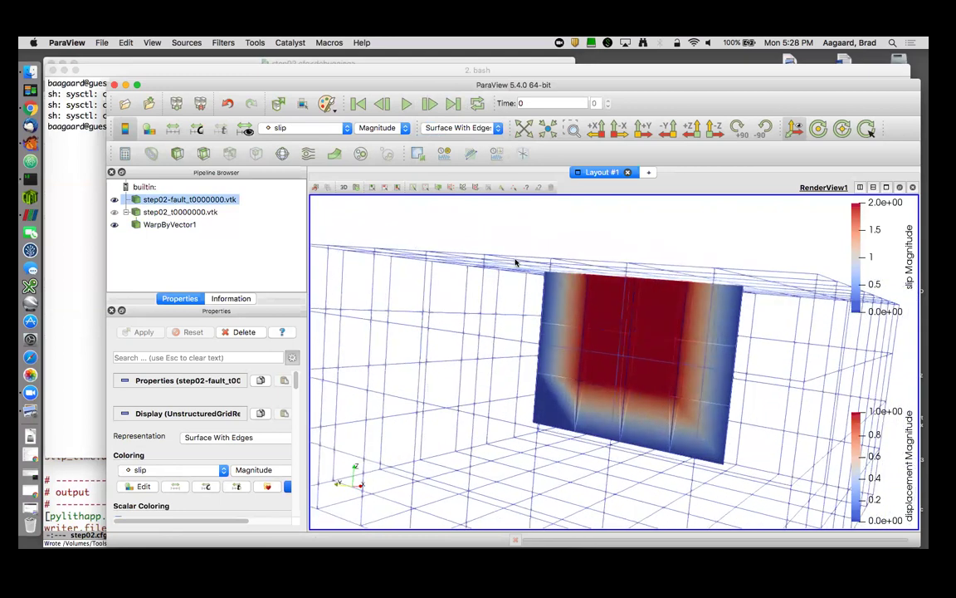
pyautogui.click(115, 212)
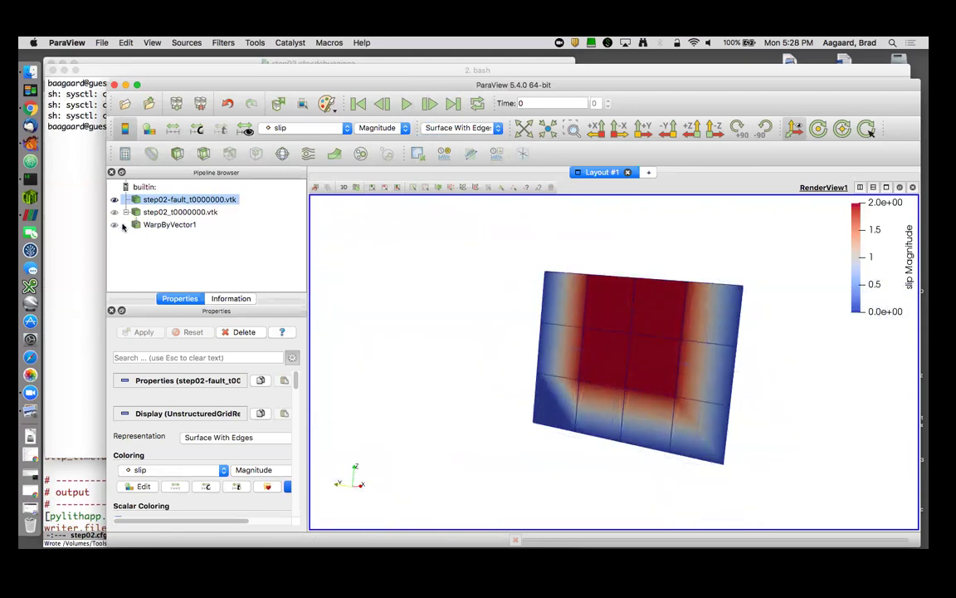
pyautogui.moveTo(633, 330); pyautogui.dragTo(695, 324)
pyautogui.scroll(3, 658, 333)
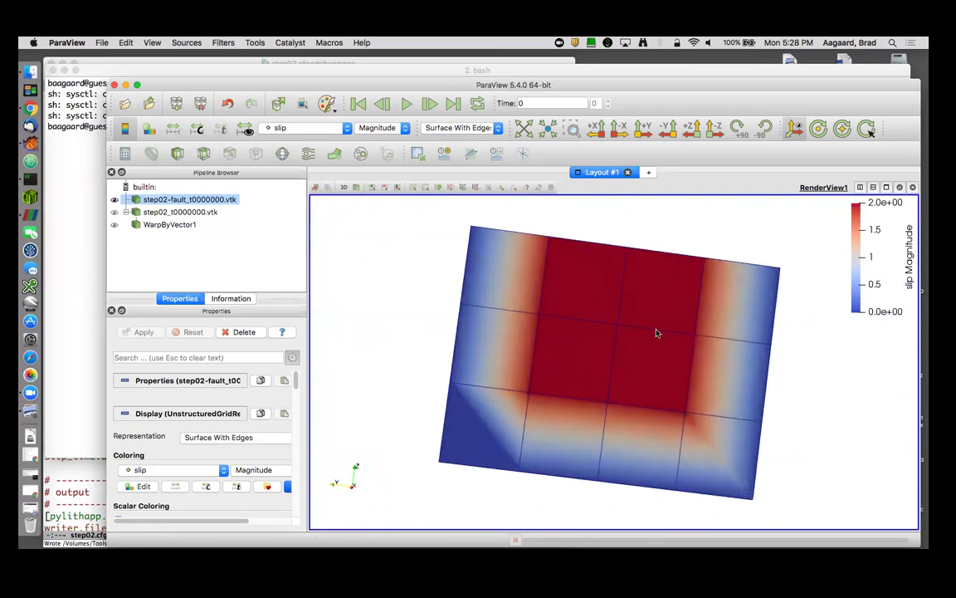
# Step: Rotate the fault view slightly, then open the ParaView application menu to quit
pyautogui.moveTo(642, 271)
pyautogui.mouseDown()
pyautogui.moveTo(615, 267)
pyautogui.moveTo(636, 280)
pyautogui.mouseUp()
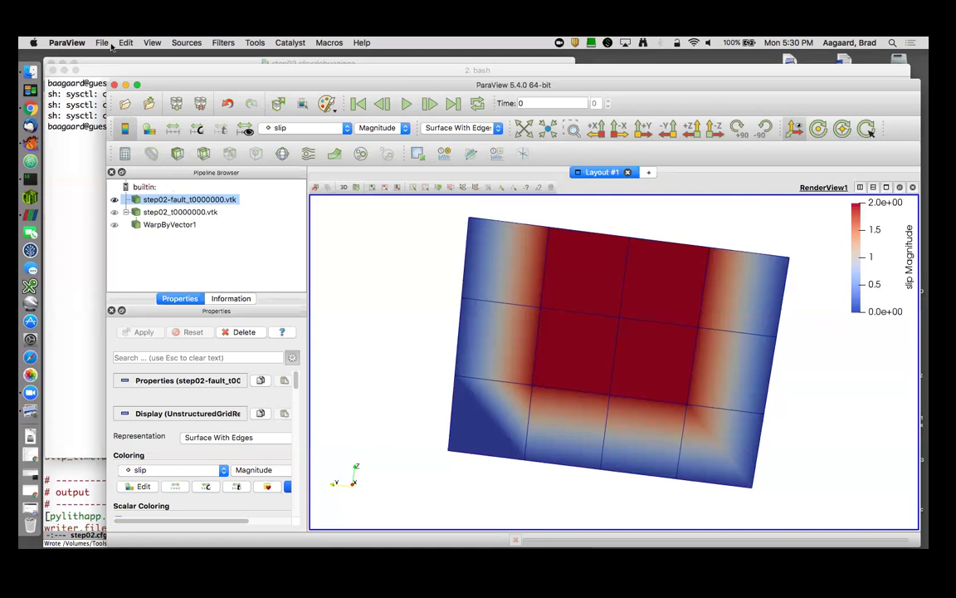
pyautogui.click(63, 42)
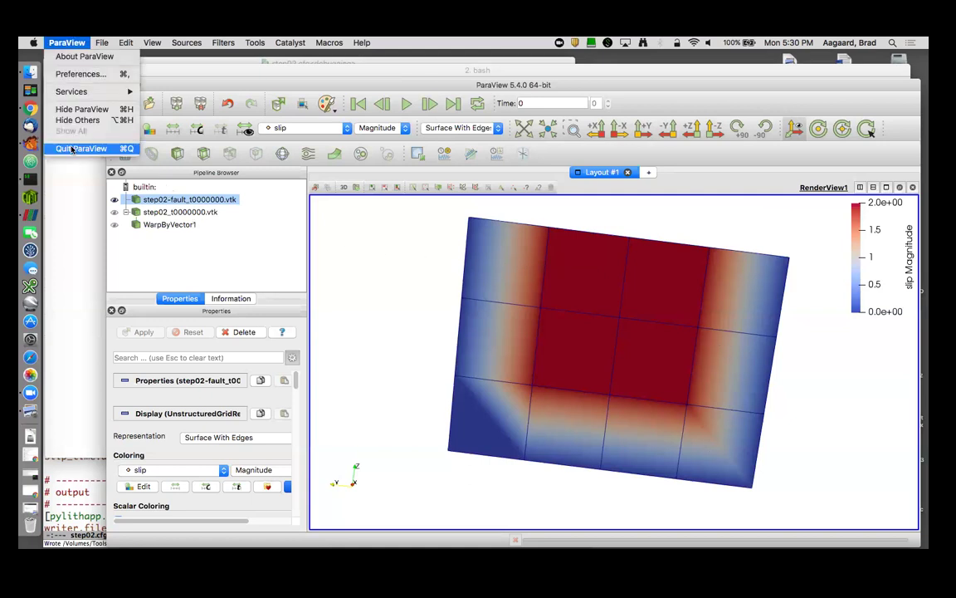